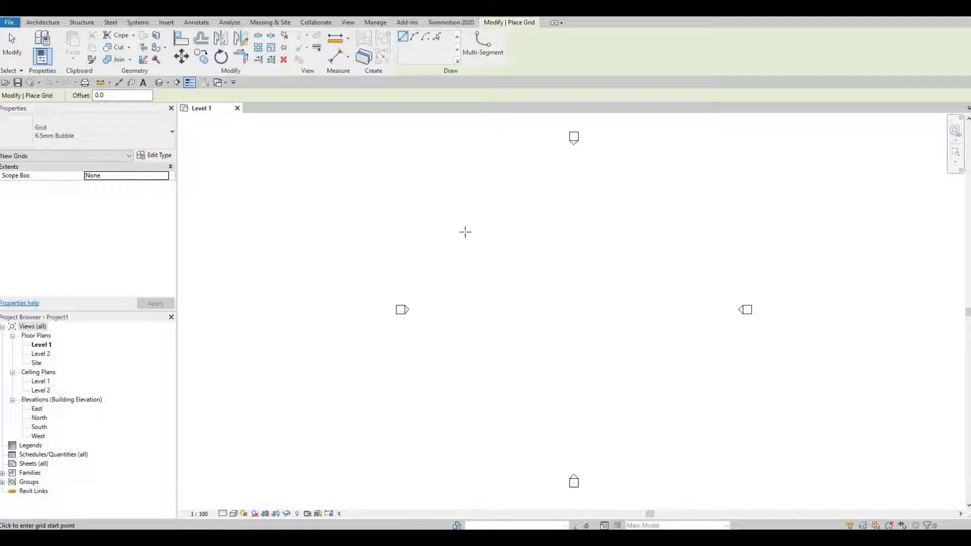
Draw a horizontal grid line in the upper area between the elevation markers and show bubbles at both ends.
click(441, 232)
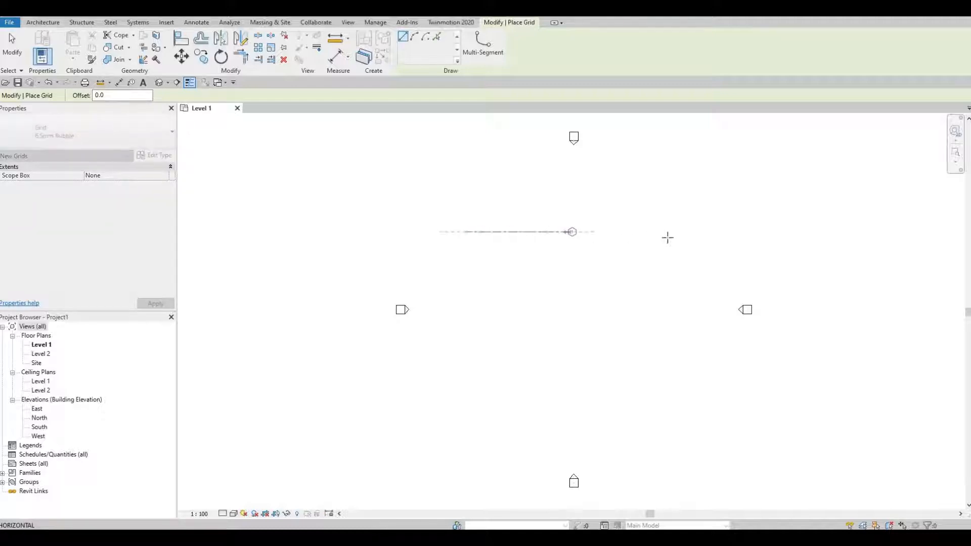
click(668, 232)
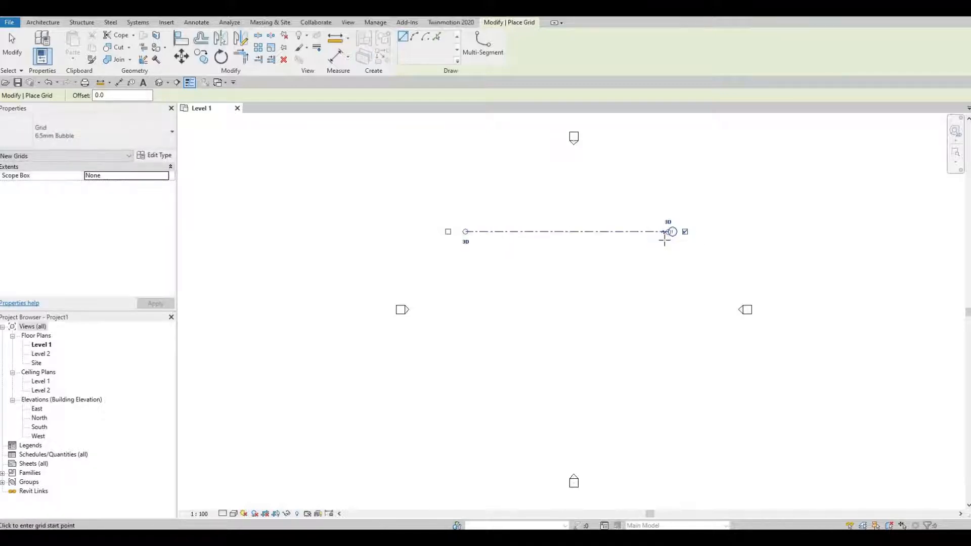
scroll(670, 236, up, 3)
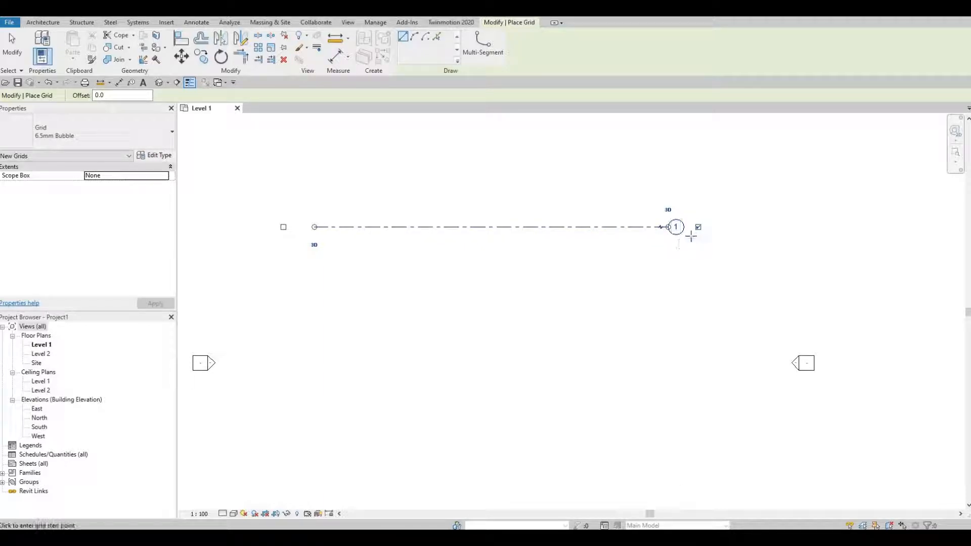
click(282, 226)
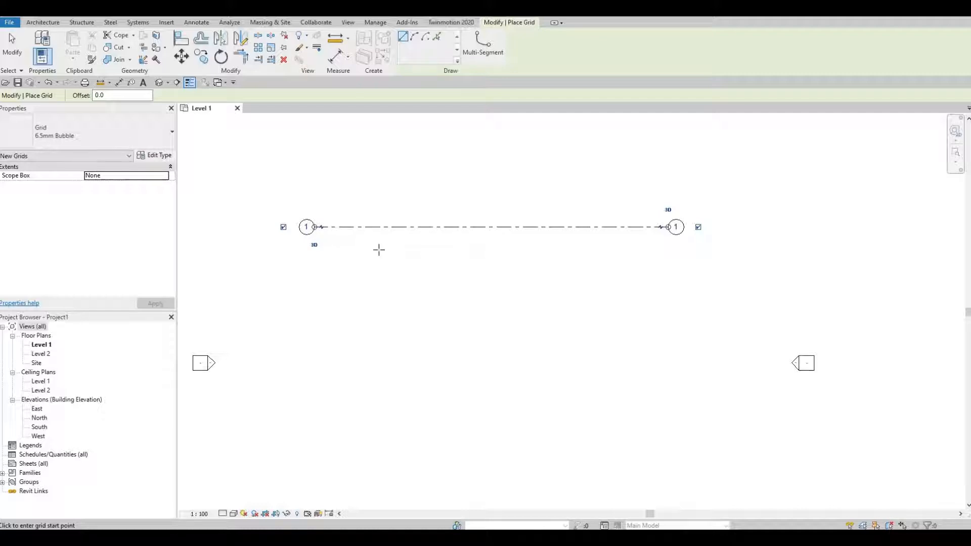
key(Escape)
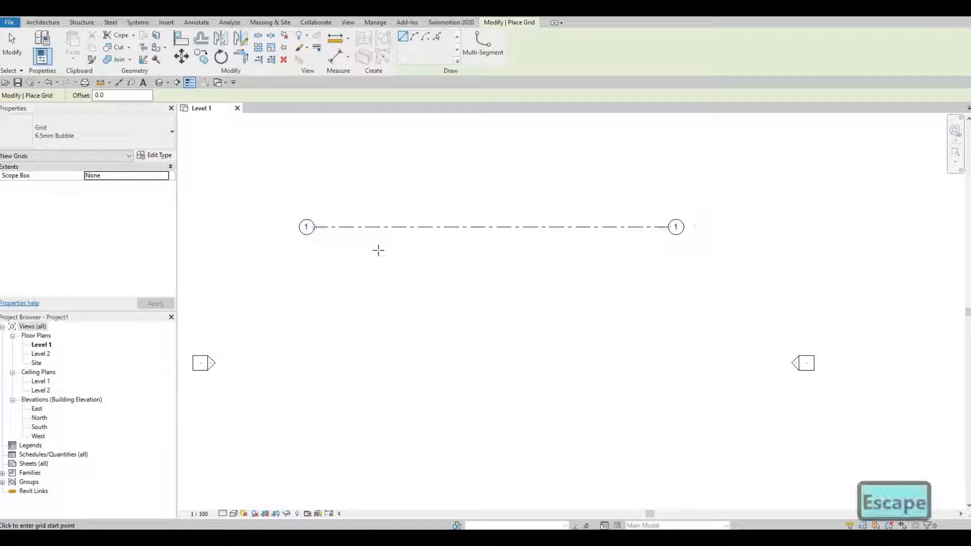
key(Escape)
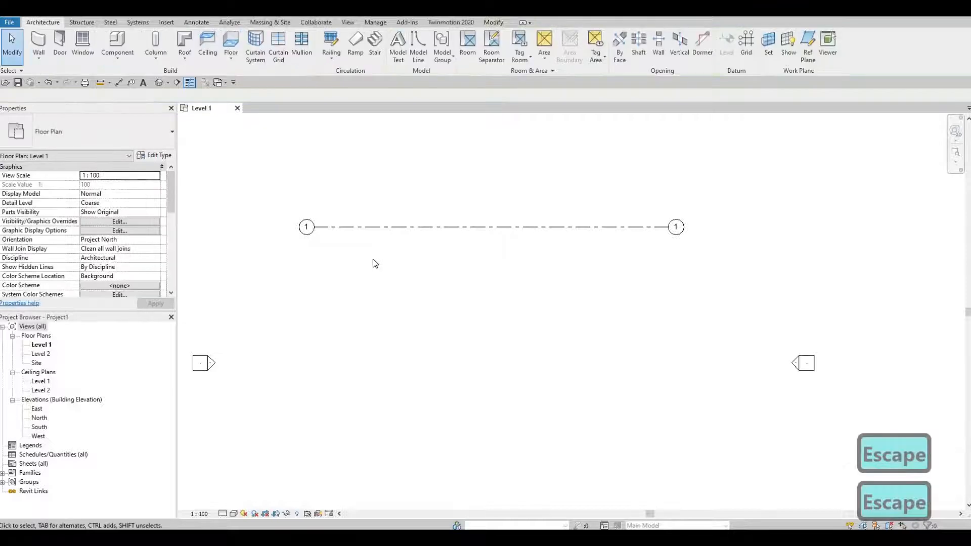
Copy grid line 1 straight down by 5117 with the Multiple option enabled.
click(374, 225)
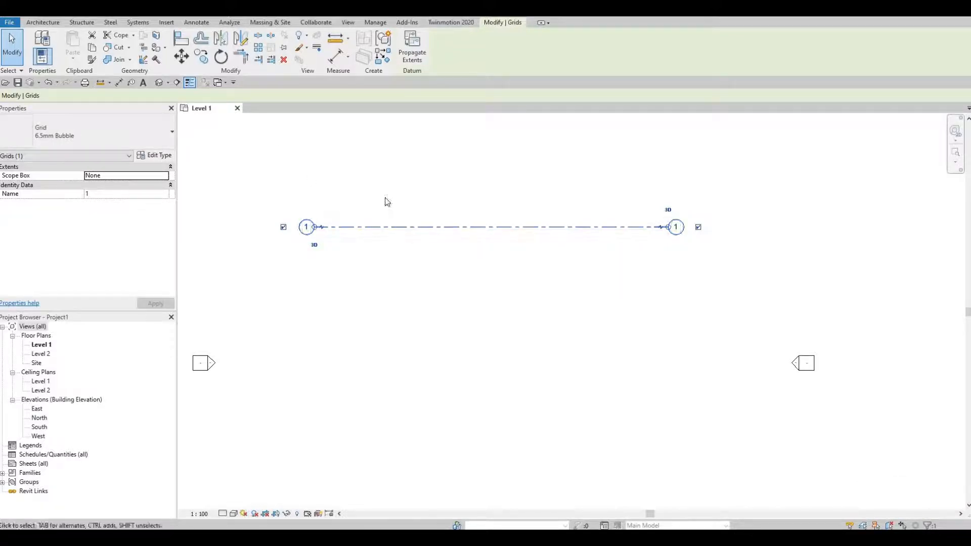
click(202, 60)
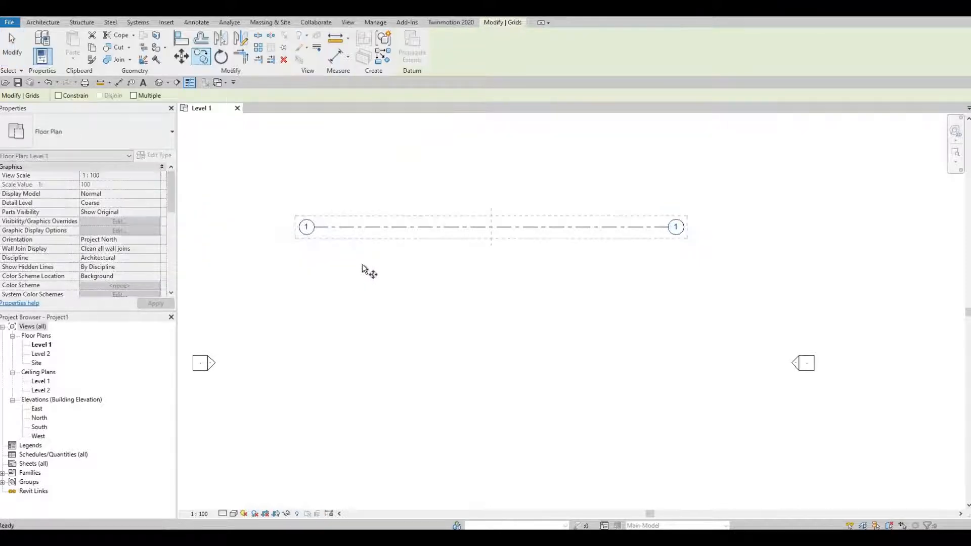
click(134, 96)
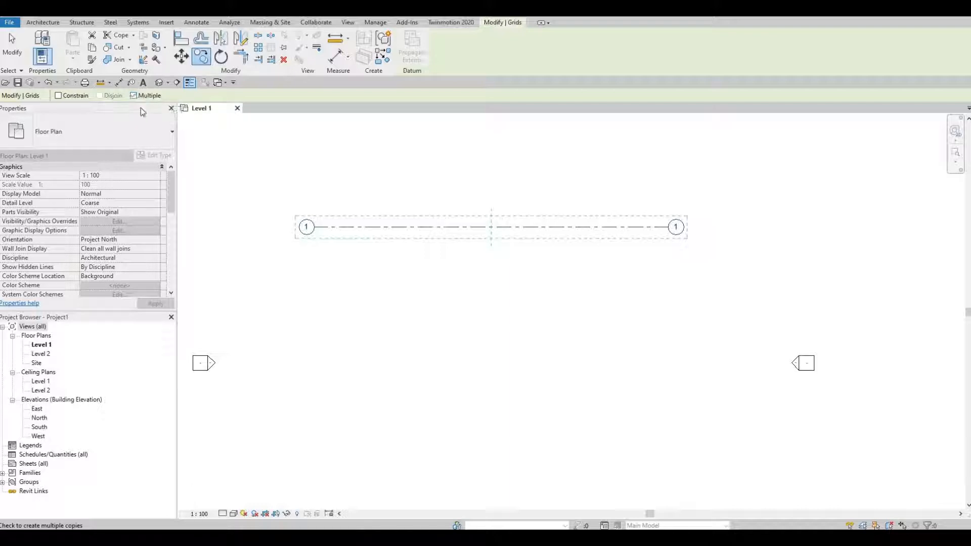
click(357, 227)
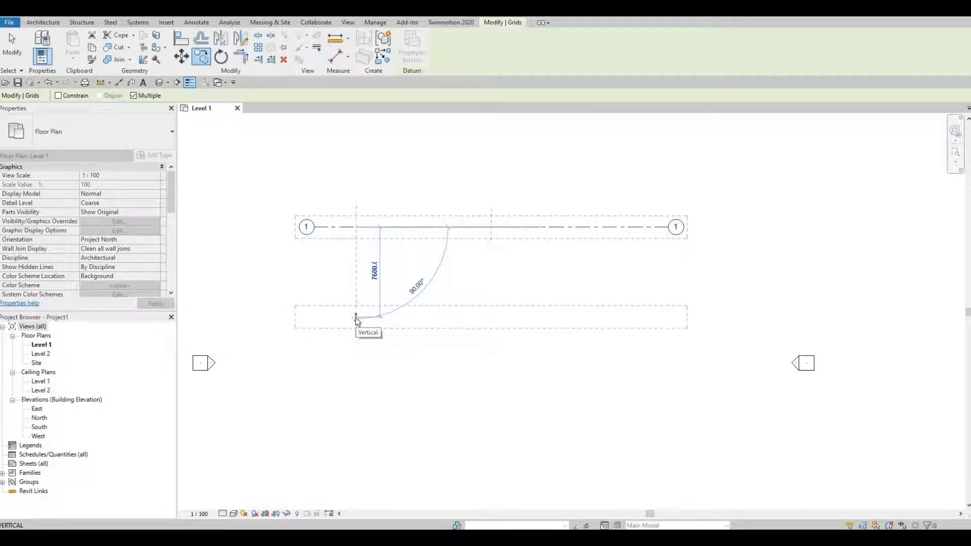
text(5)
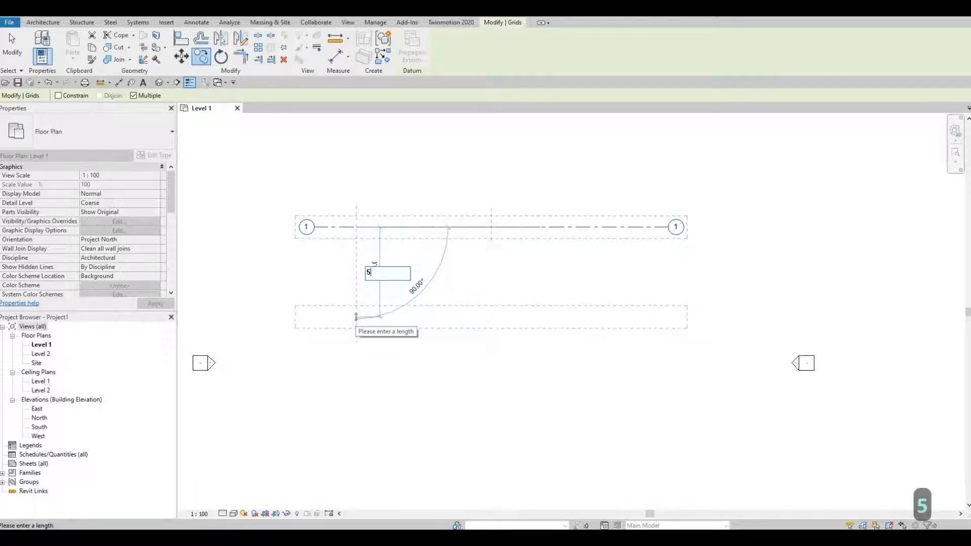
text(117)
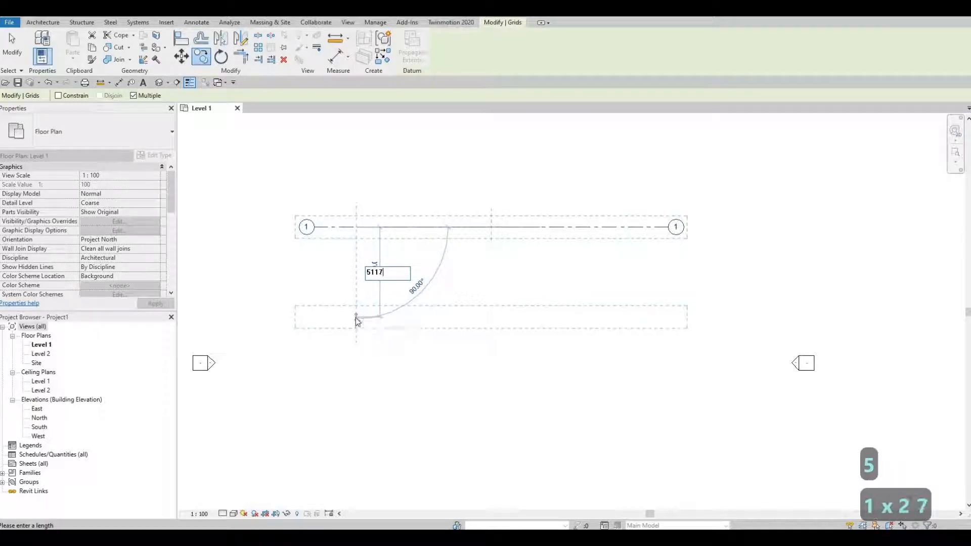
key(Return)
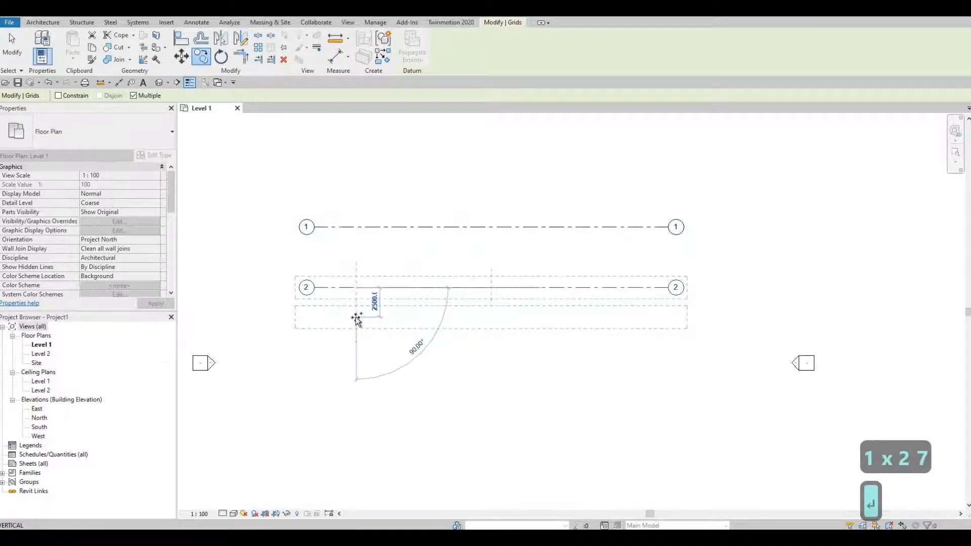
Place two more grid copies downward, one 3913 below grid 2 and another 2598 below that one.
middle_drag(360, 404, 357, 325)
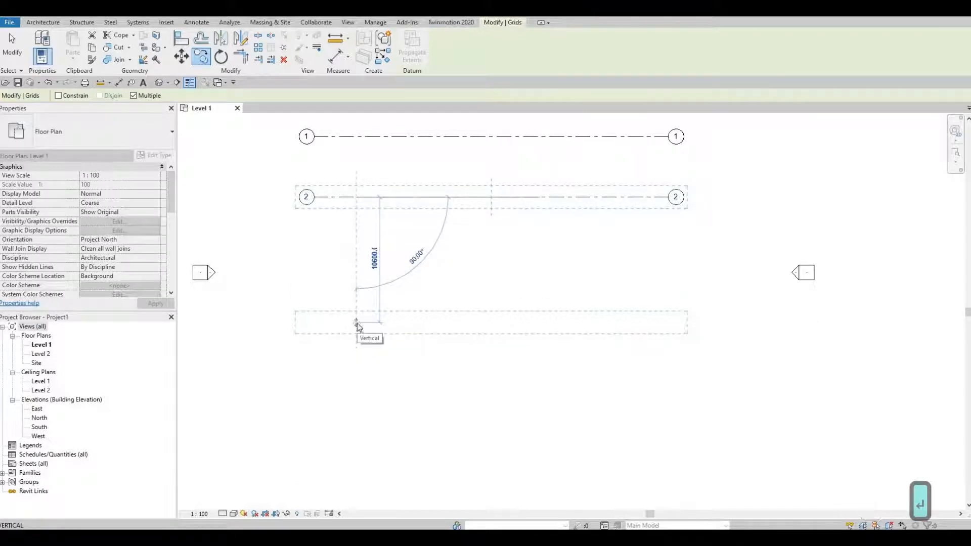
text(39)
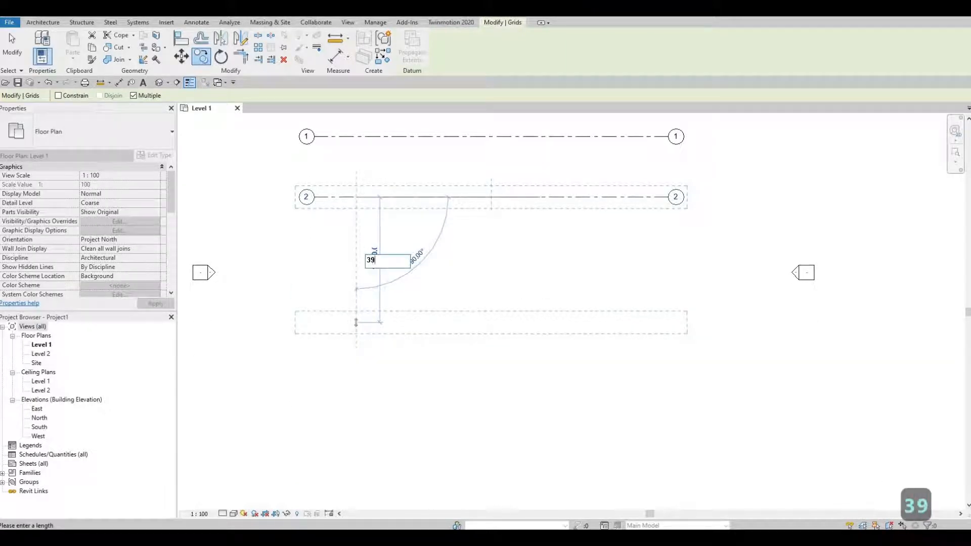
text(13)
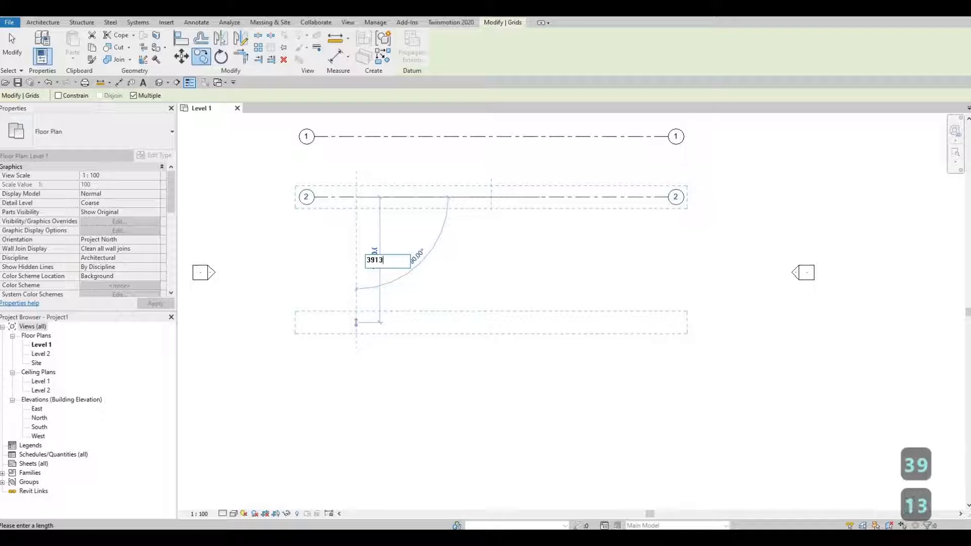
key(Return)
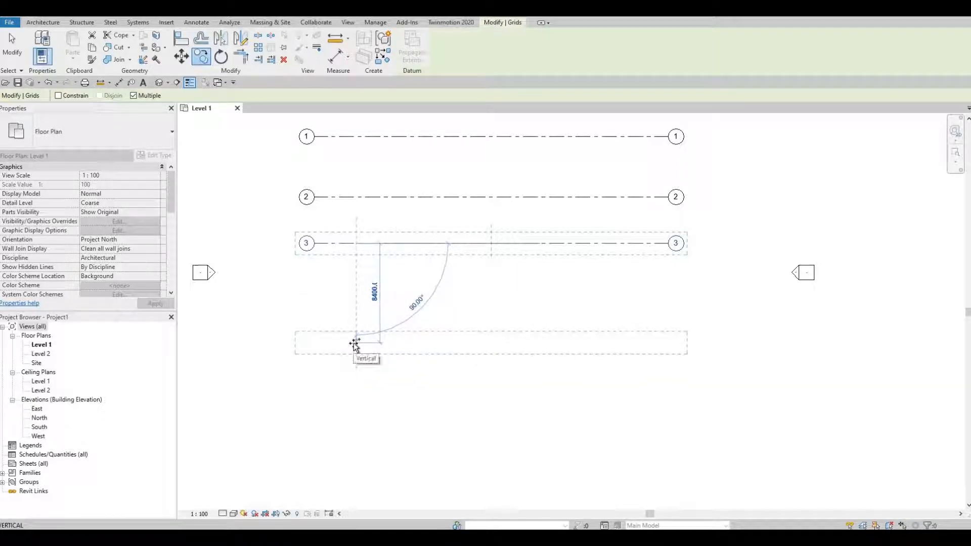
text(2)
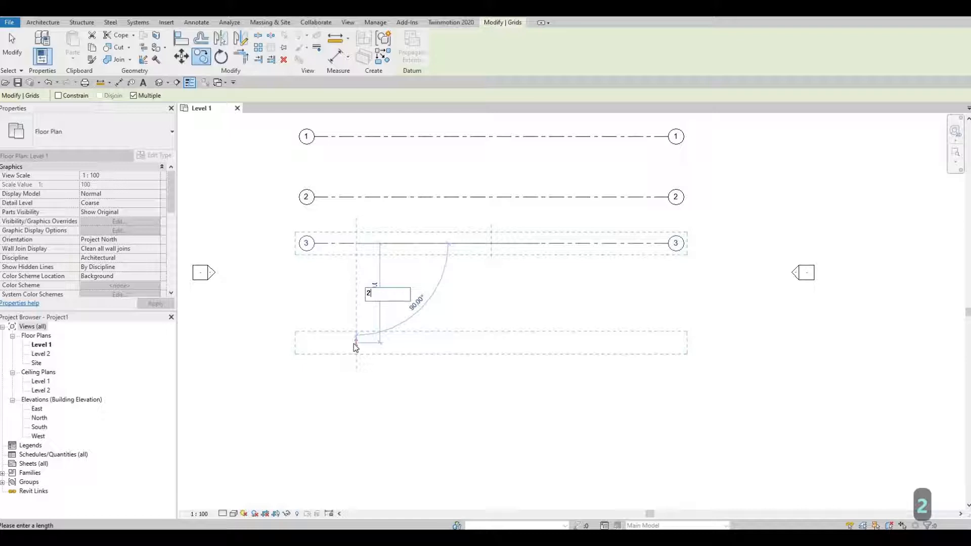
text(5)
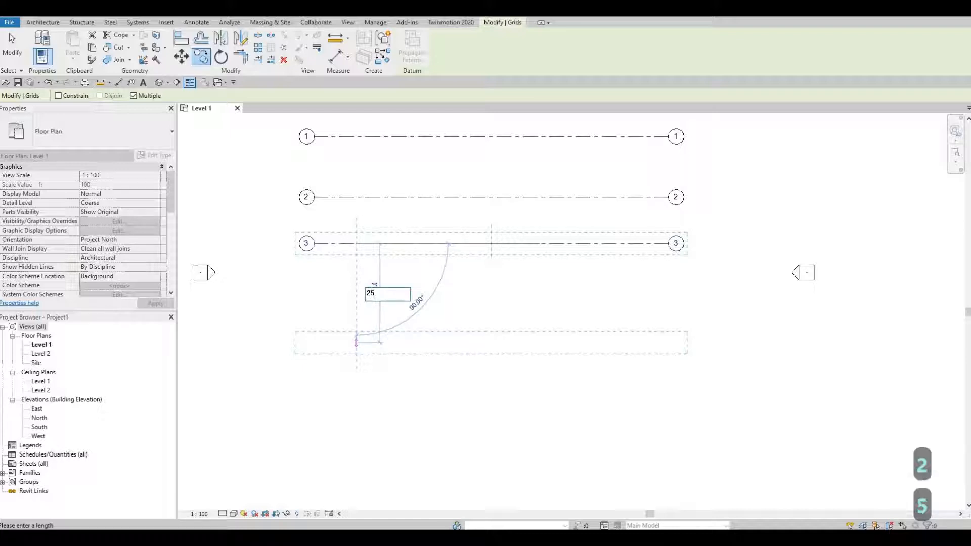
text(98)
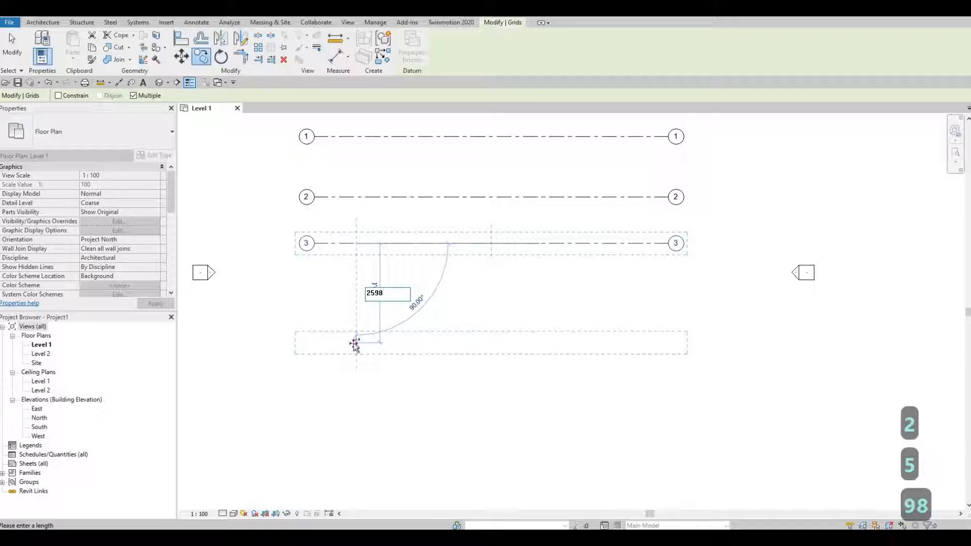
key(Return)
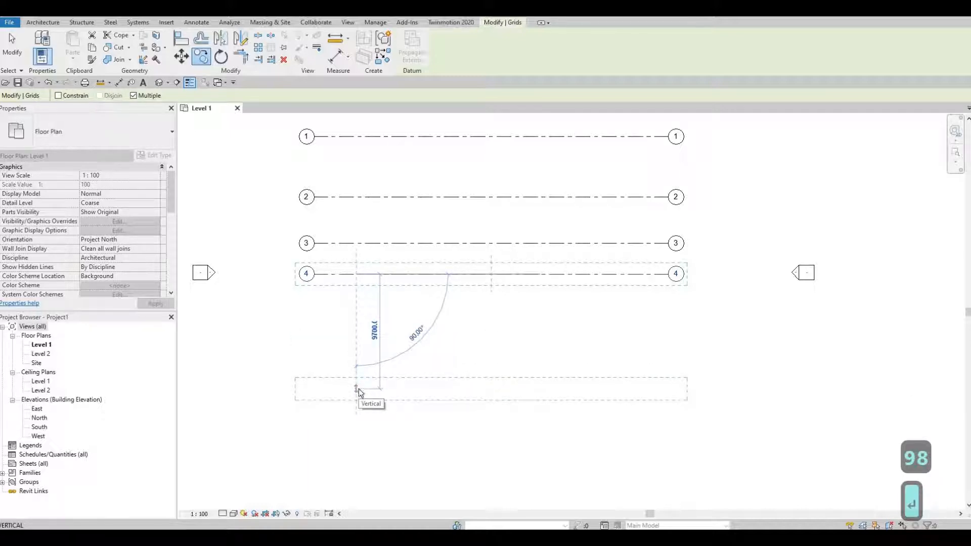
Place two further grid copies downward, one 2682 below grid 4 and another 5525 below that one, and finish copying.
text(26)
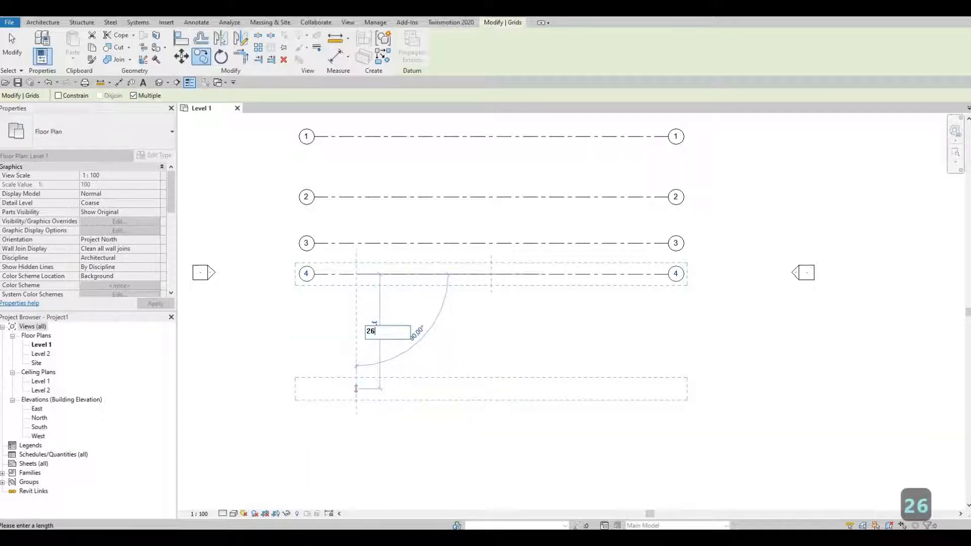
text(82)
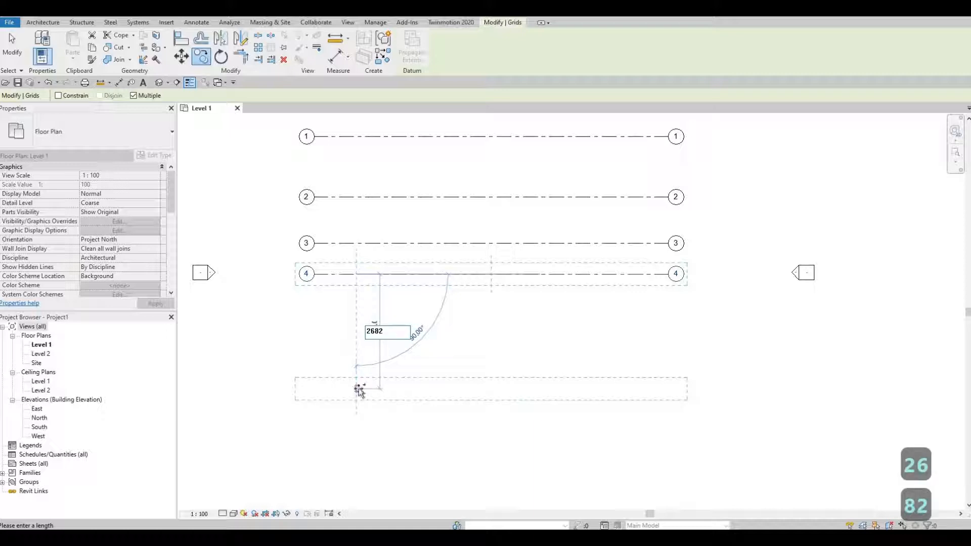
key(Return)
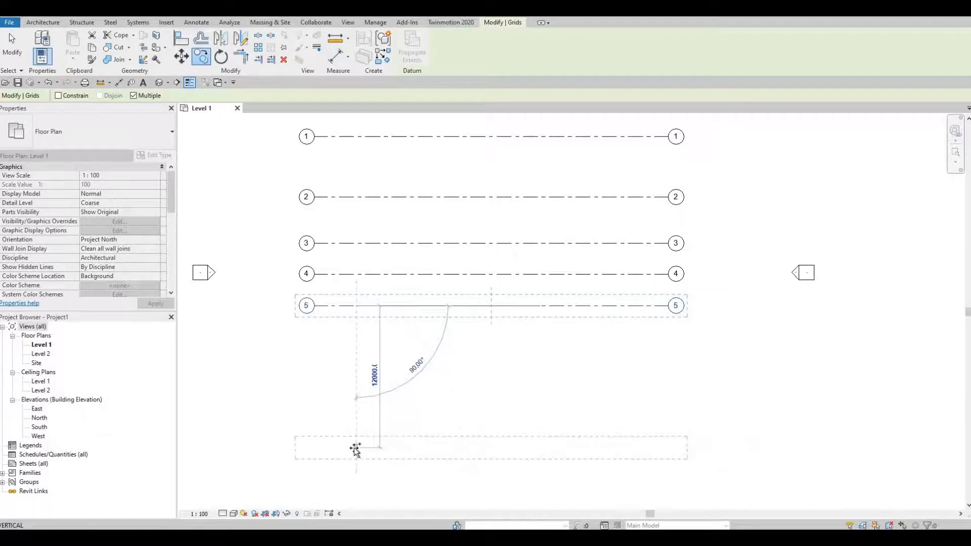
text(55)
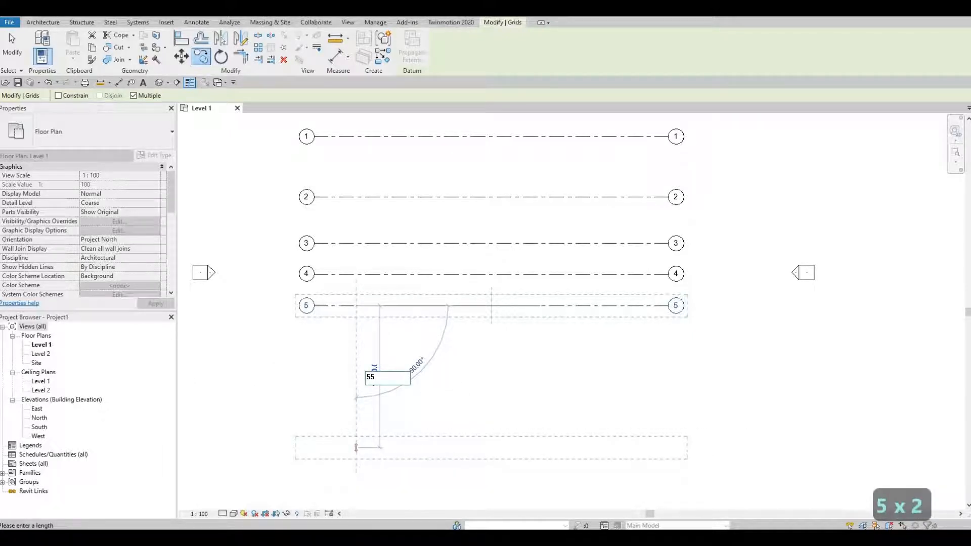
text(25)
key(Return)
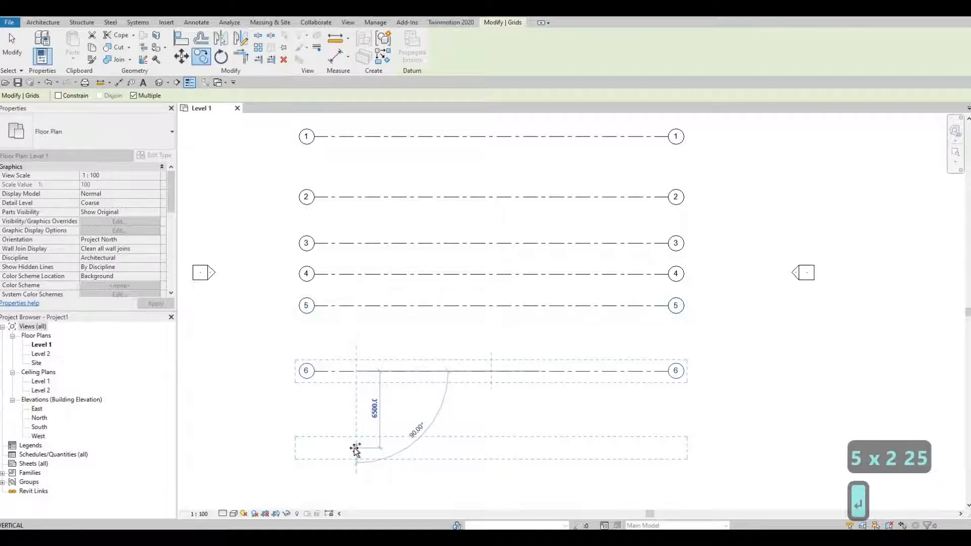
scroll(400, 456, down, 2)
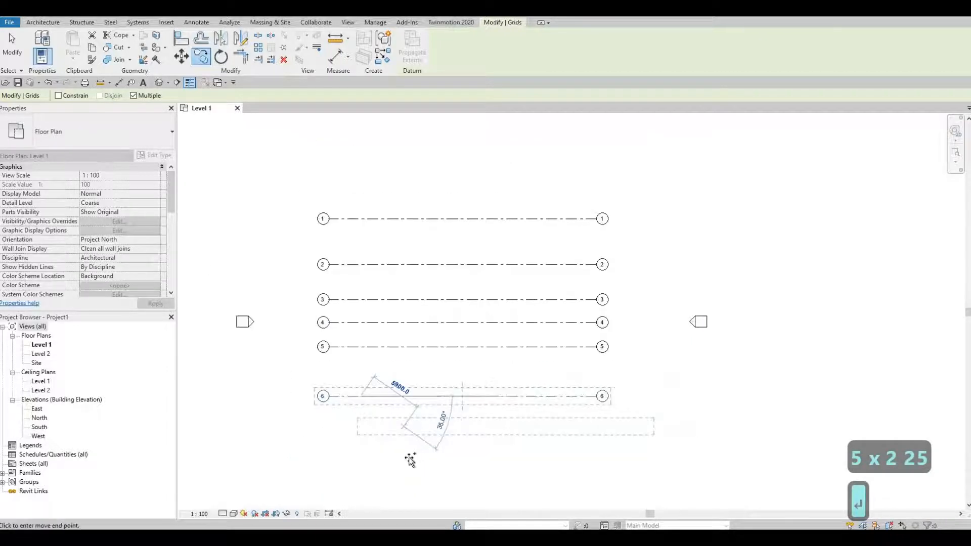
middle_drag(405, 446, 410, 459)
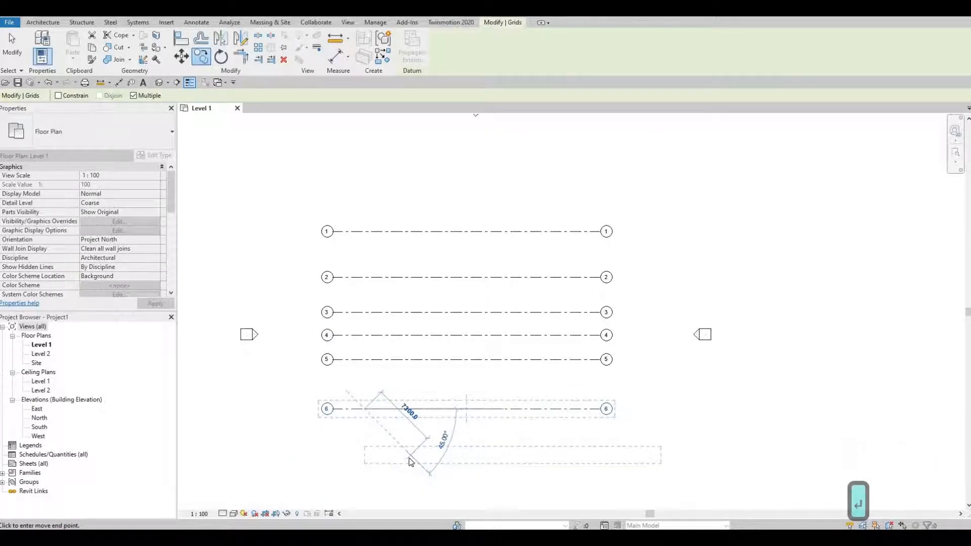
key(Escape)
key(Escape)
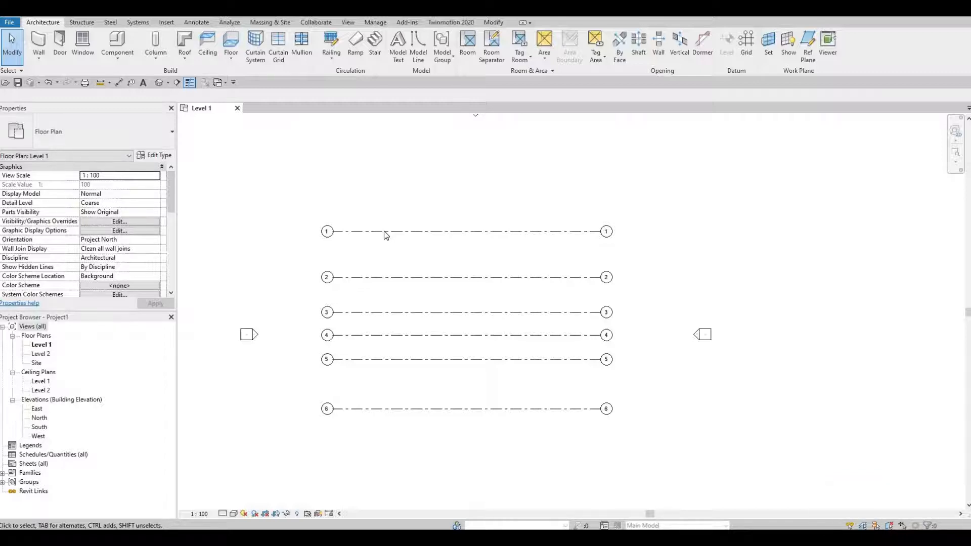
Draw a vertical grid line from below grid 6 to above grid 1, near their left ends, and show bubbles at both ends.
key(g)
key(r)
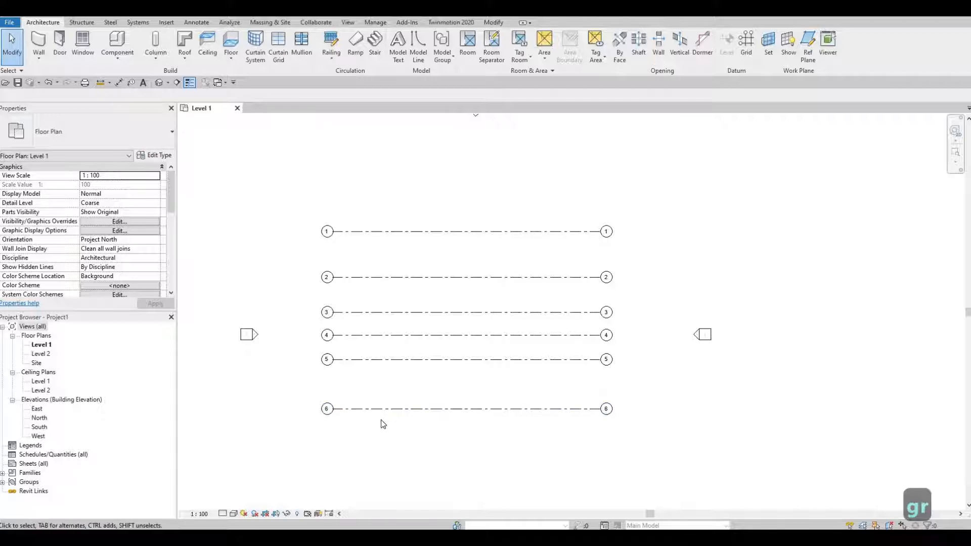
key(g)
key(r)
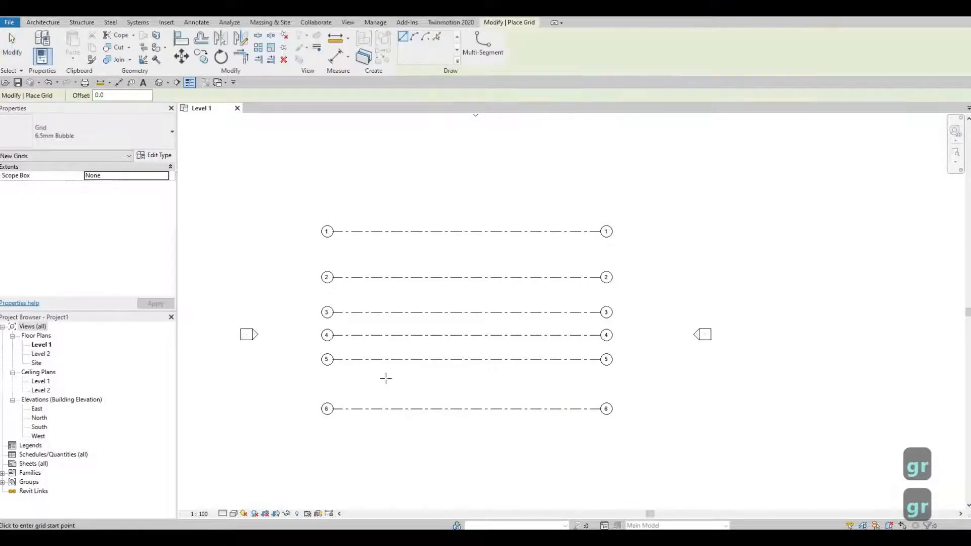
click(379, 435)
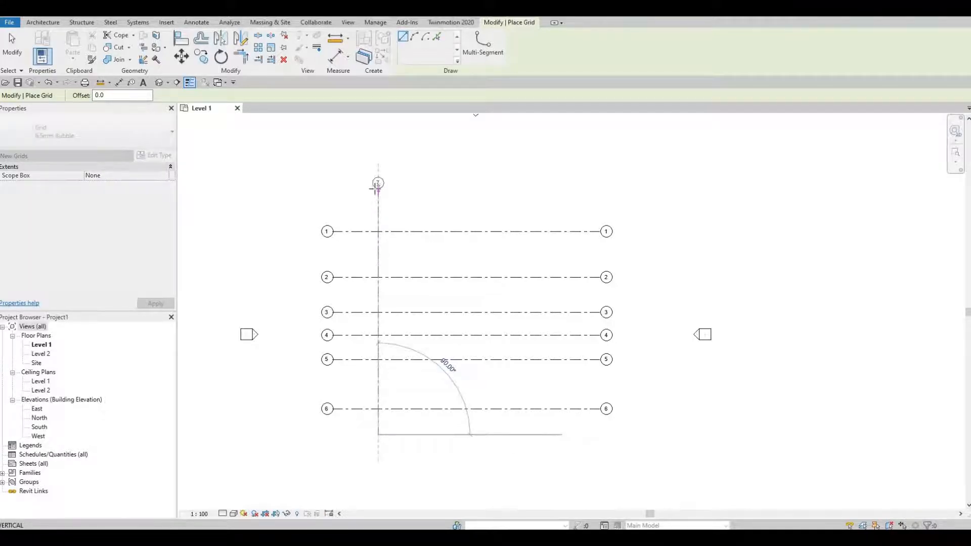
click(378, 189)
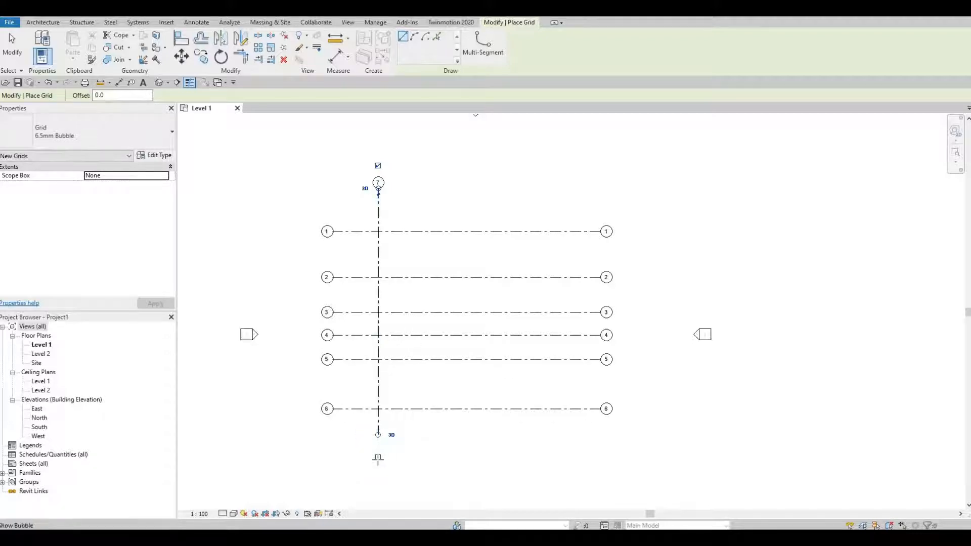
click(378, 457)
scroll(390, 198, up, 1)
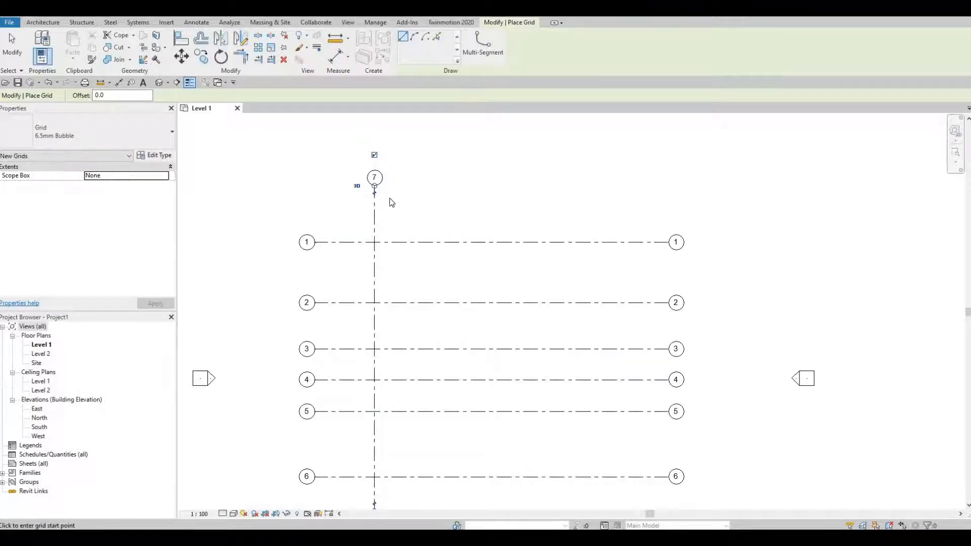
key(Escape)
key(Escape)
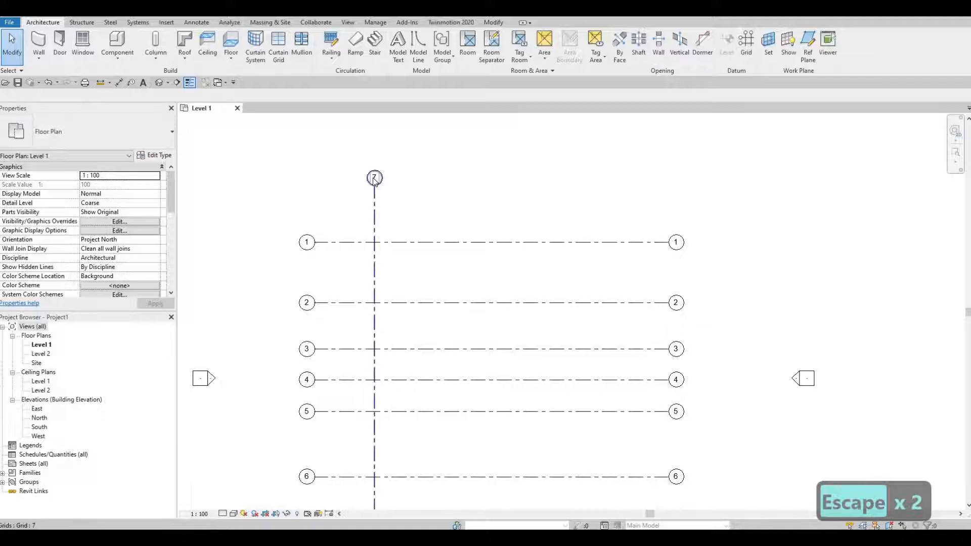
Rename the vertical grid line 7 to A.
click(374, 180)
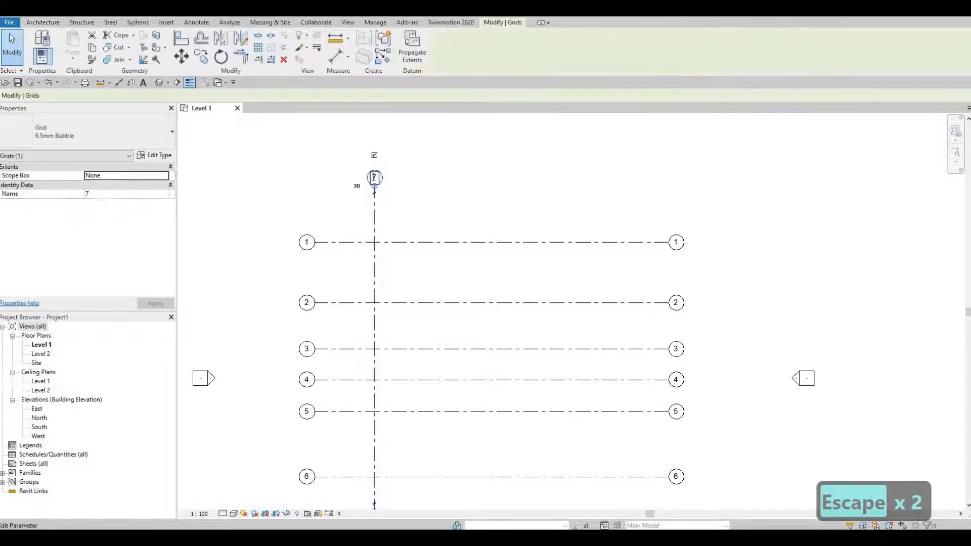
click(375, 177)
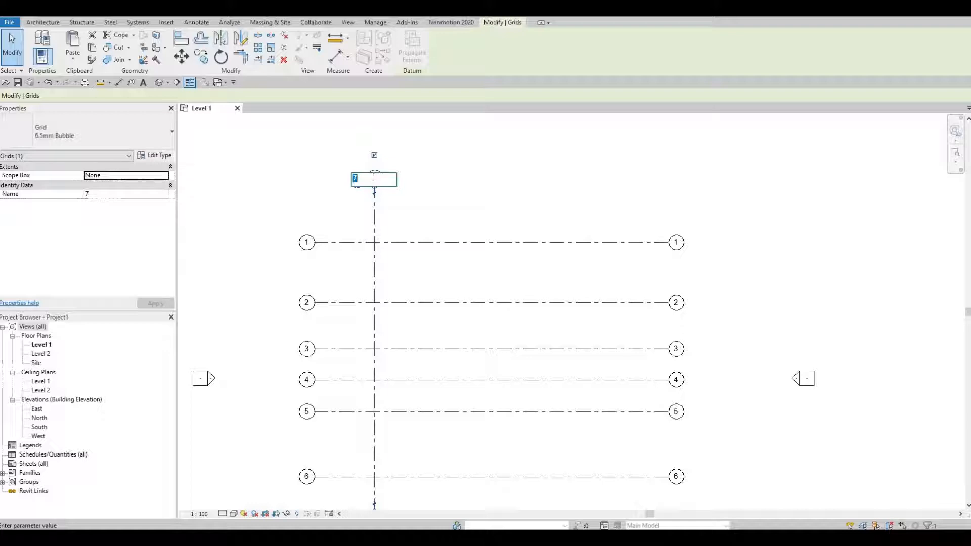
text(A)
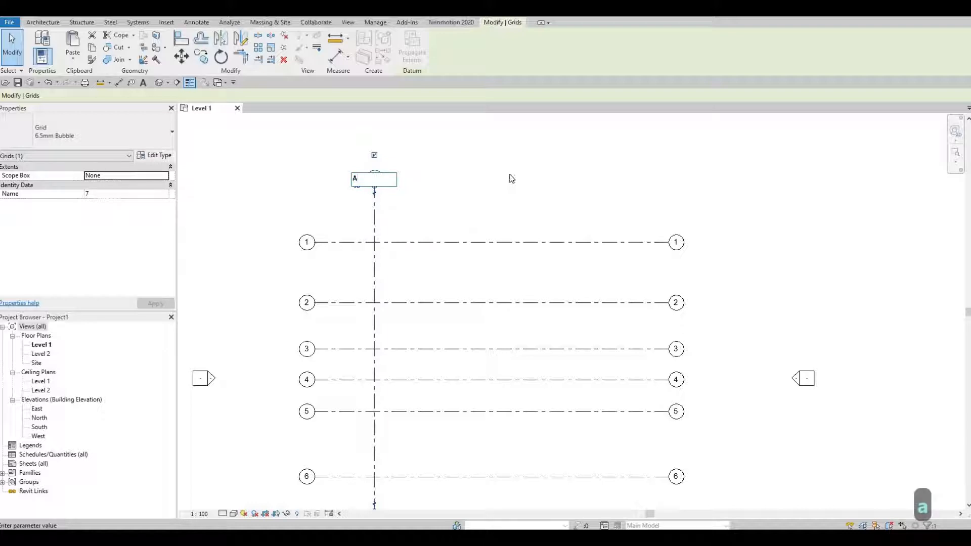
click(438, 178)
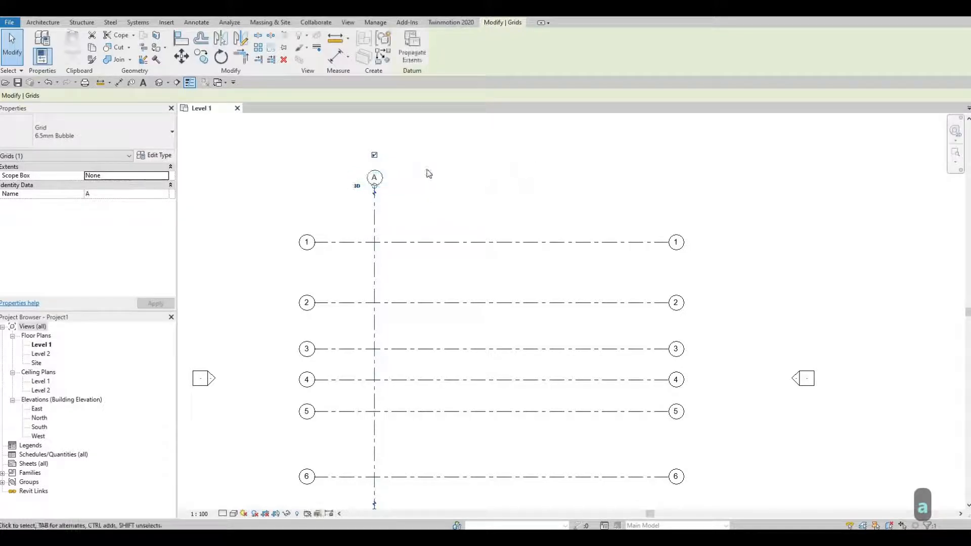
Copy grid line A horizontally to the right by 3175 with the Multiple option enabled.
scroll(427, 172, down, 2)
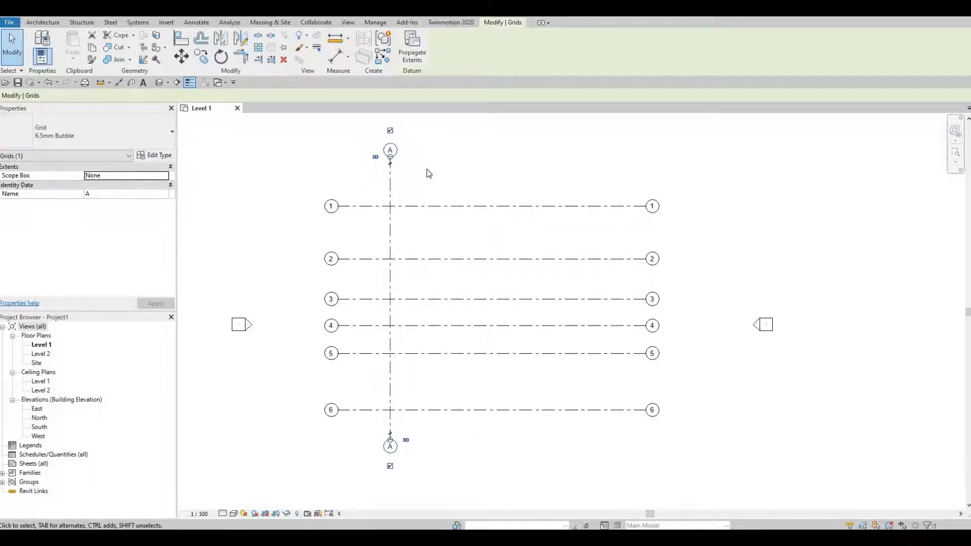
key(c)
key(o)
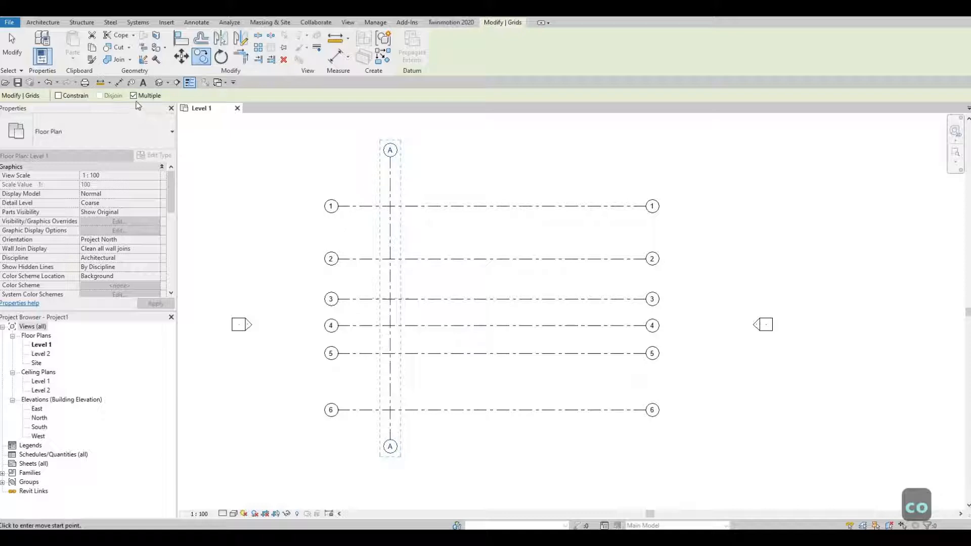
click(391, 176)
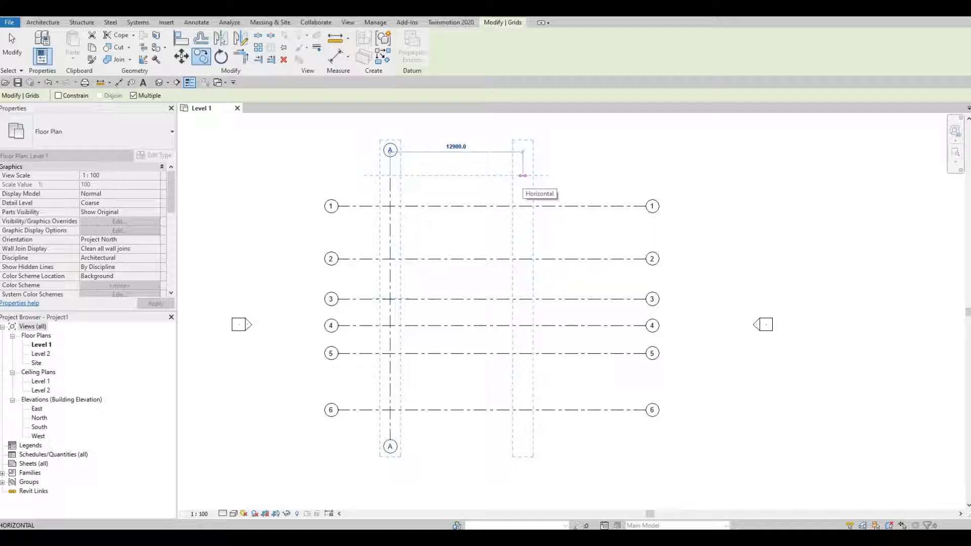
text(3174)
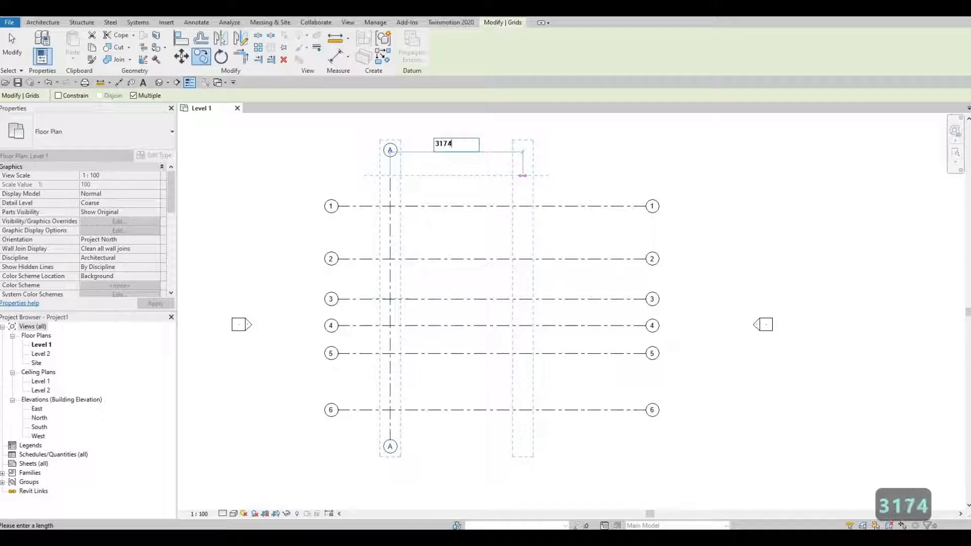
key(BackSpace)
text(5)
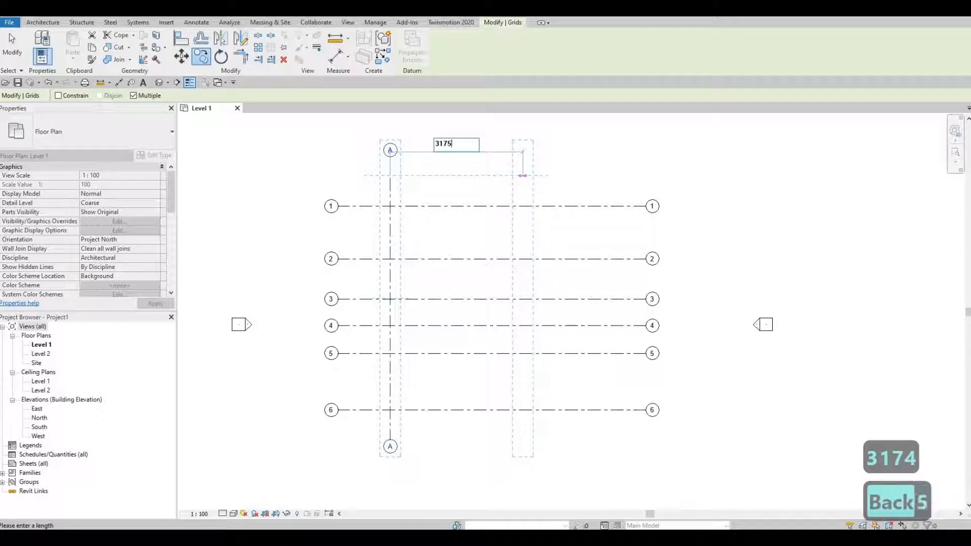
key(Return)
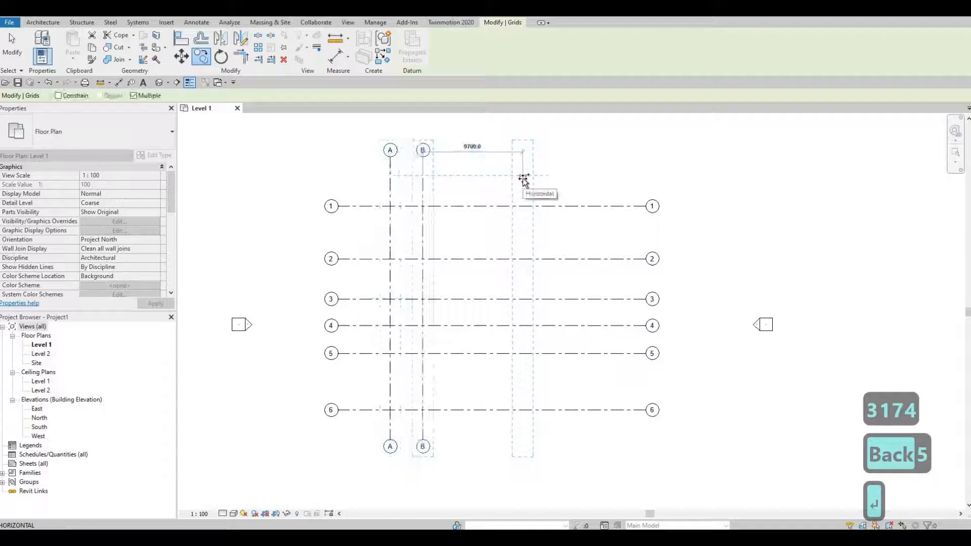
Place two more vertical grid copies to the right, one 4648 beyond grid B and another 5273 beyond that one.
text(46)
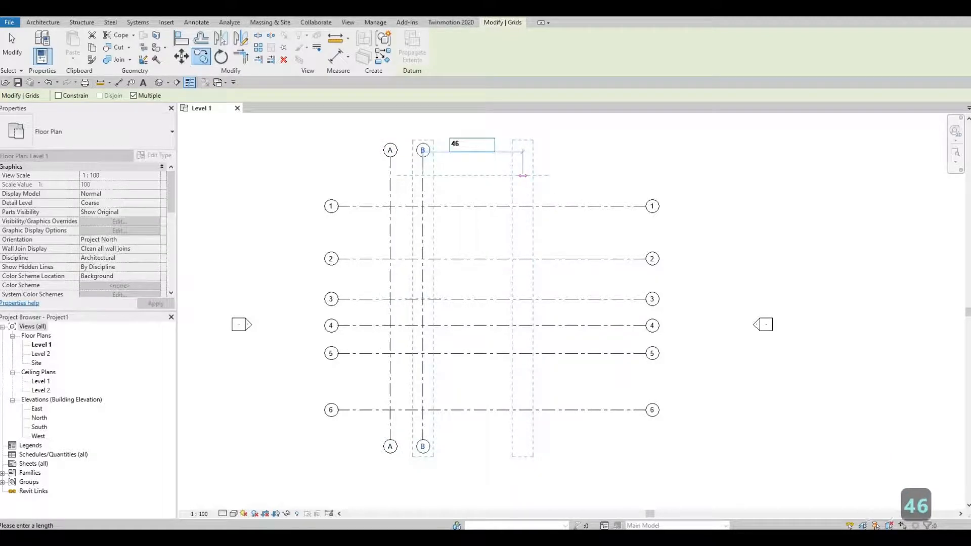
text(48)
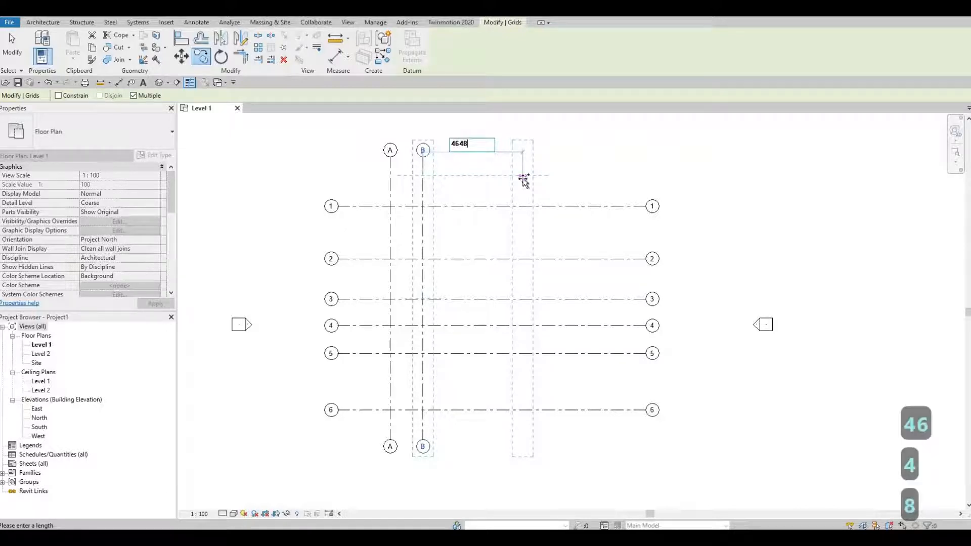
key(Return)
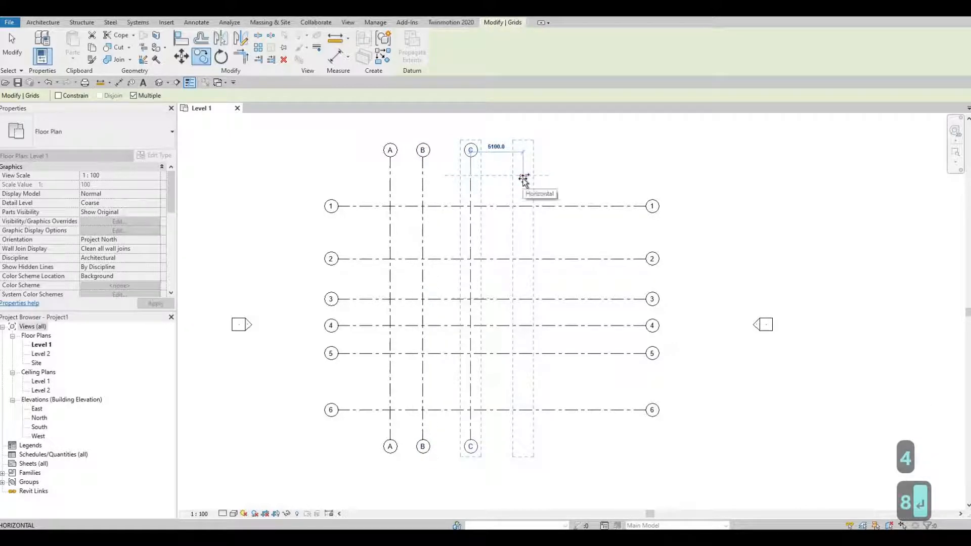
text(5)
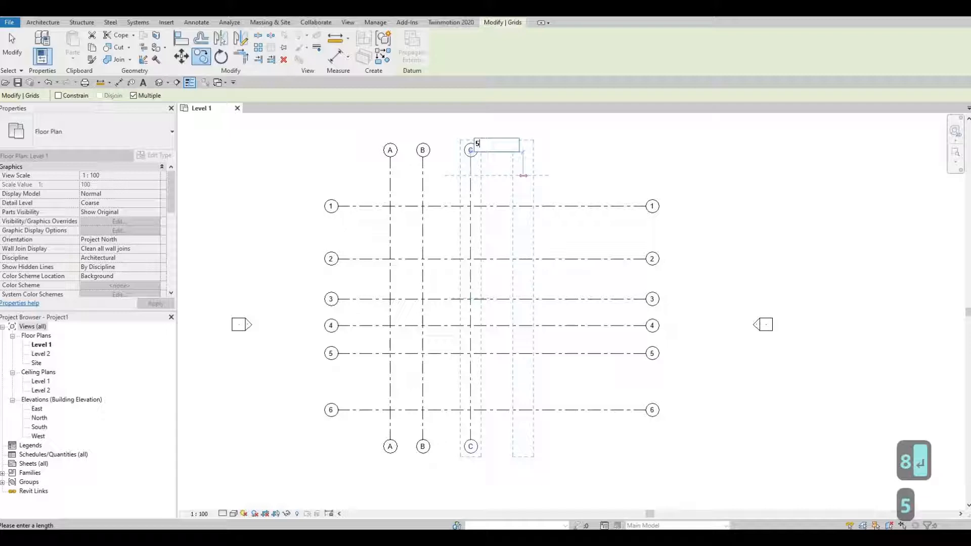
text(273)
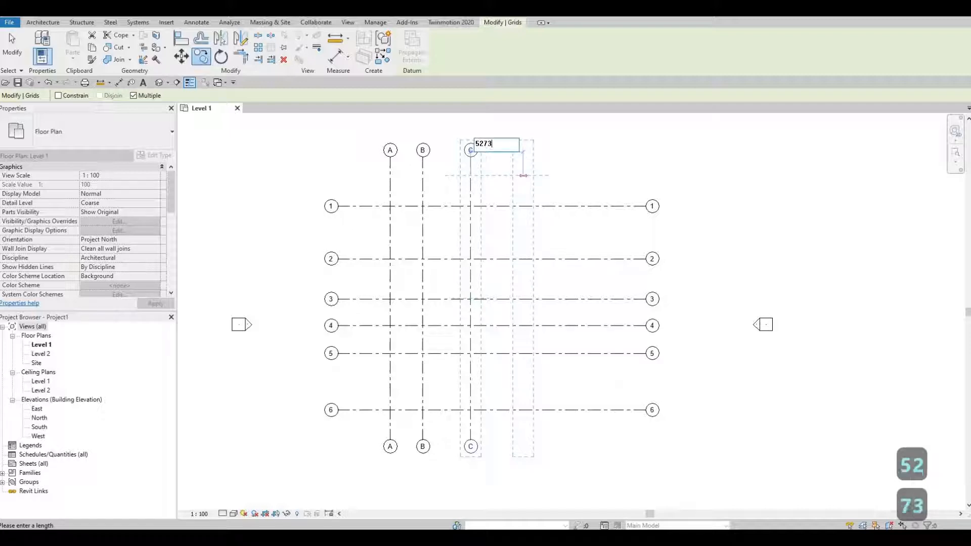
key(Return)
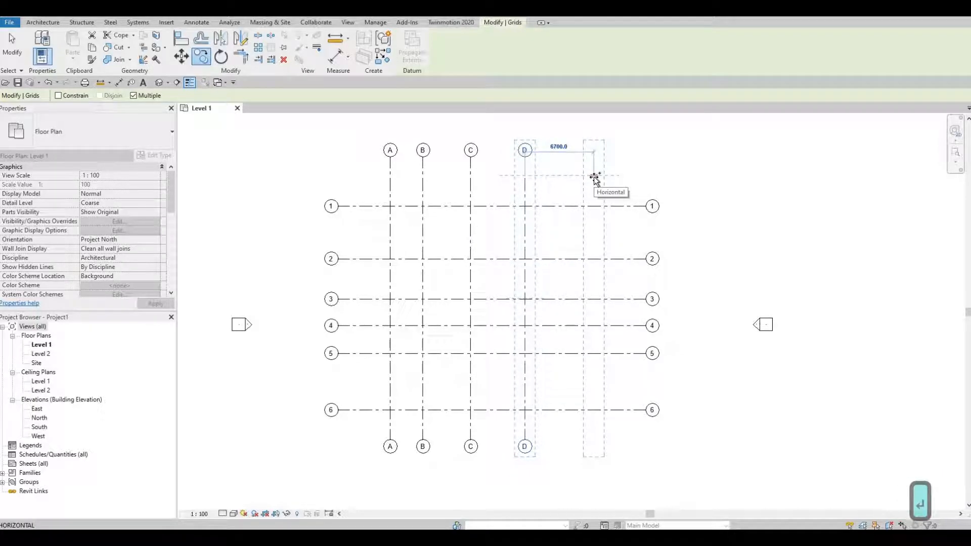
Place a last vertical grid copy 1743 to the right of grid D and finish copying.
text(17)
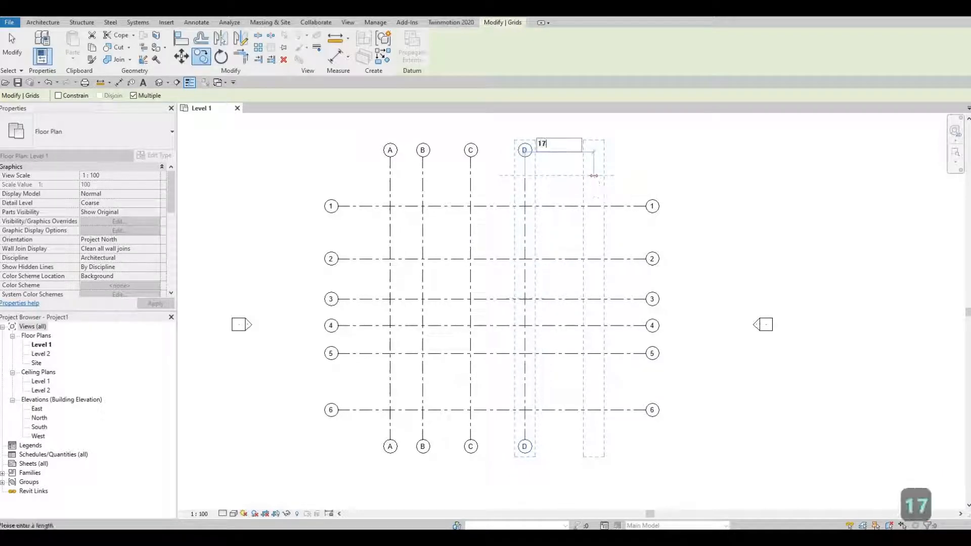
text(4)
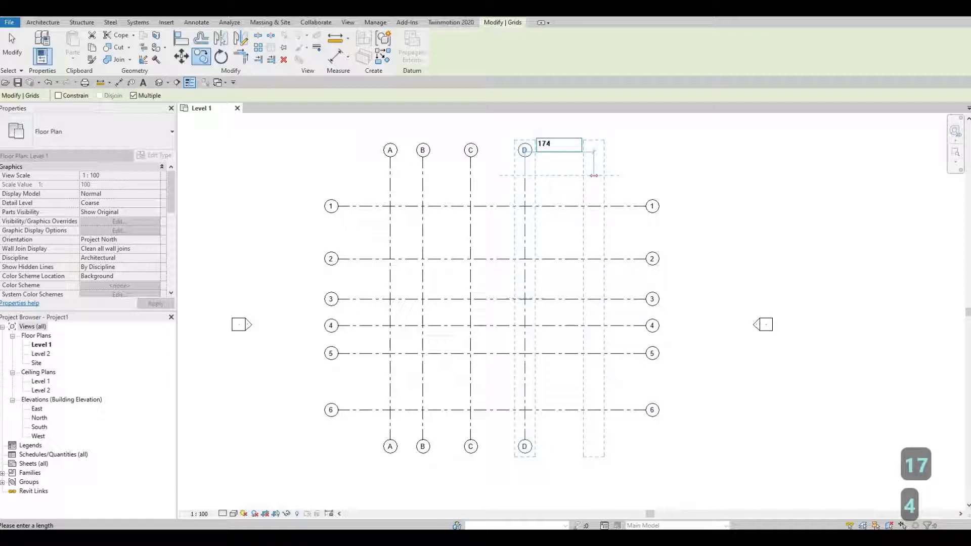
text(3)
key(Return)
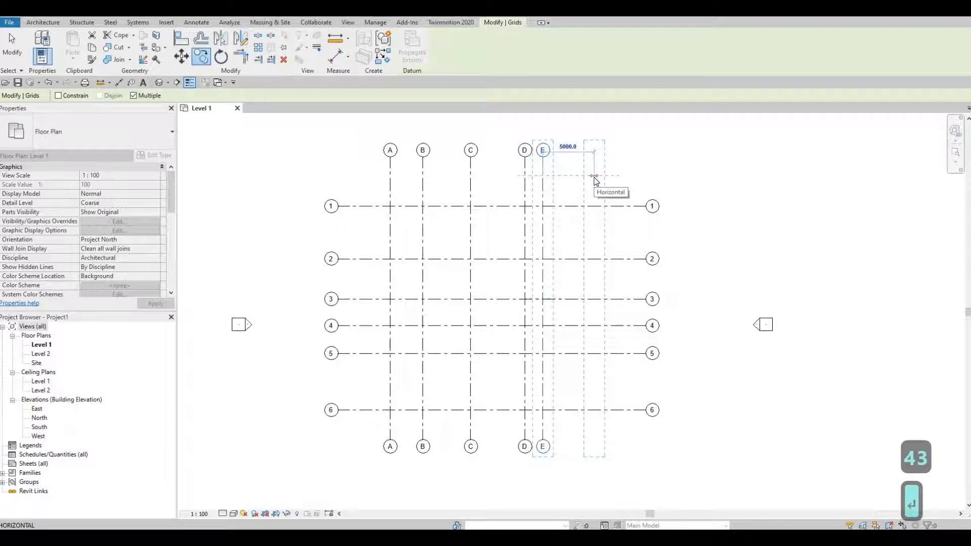
key(Escape)
key(Escape)
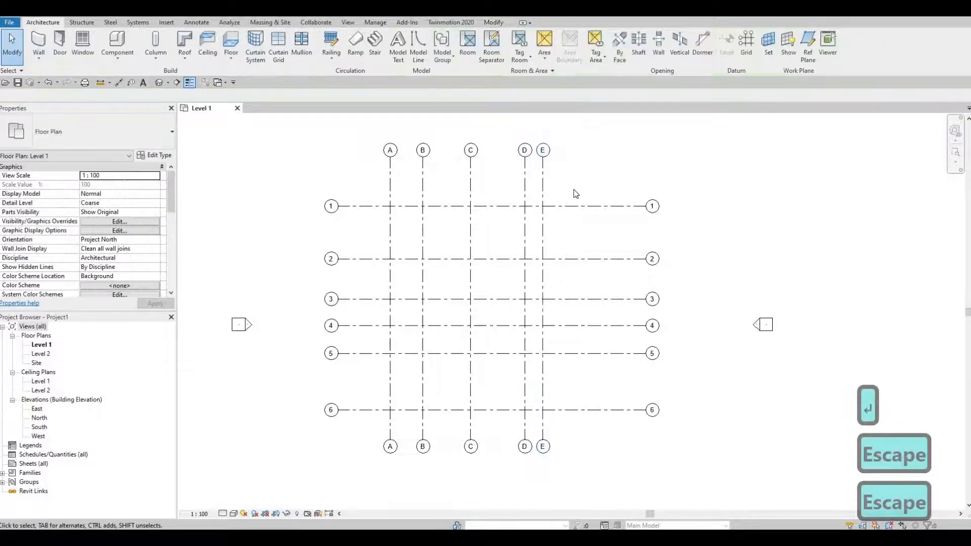
Select all horizontal and vertical grids and move them together down and to the right, centring them between the four elevation markers.
scroll(560, 233, down, 4)
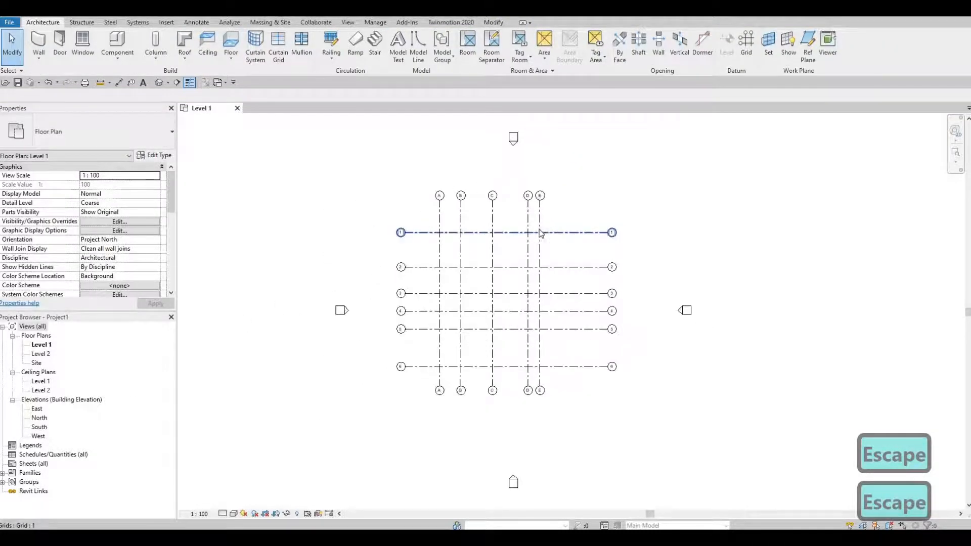
middle_drag(539, 229, 534, 221)
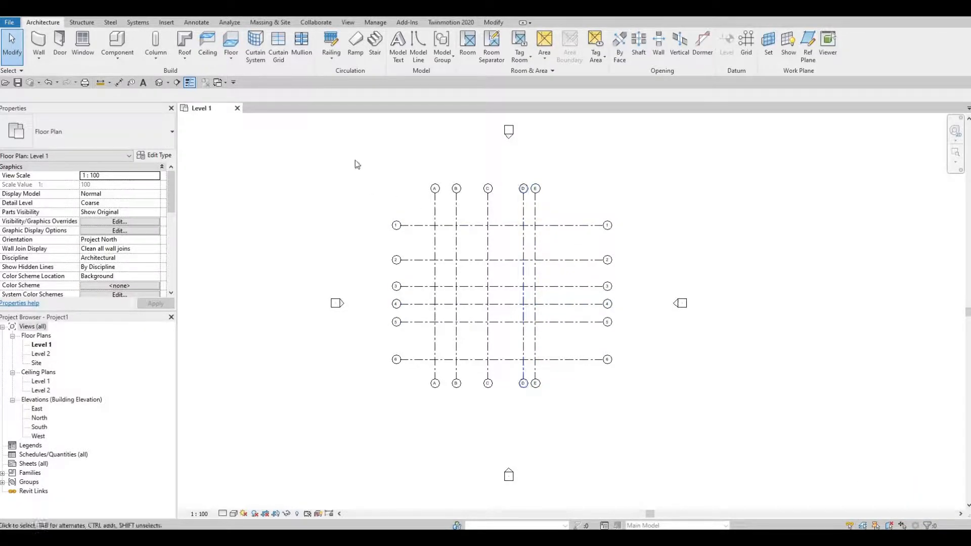
drag(359, 159, 639, 416)
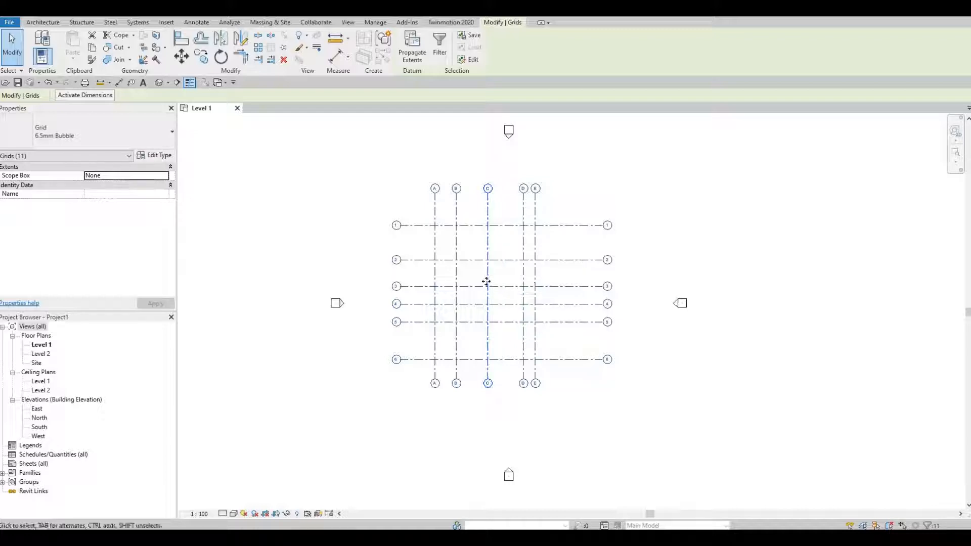
drag(511, 304, 514, 305)
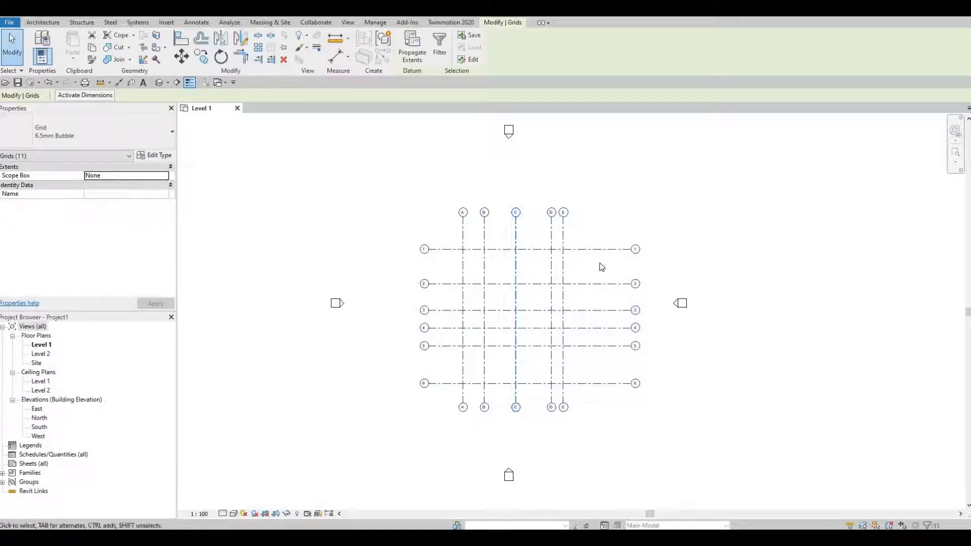
Shorten the aligned horizontal grids 1 to 6 by pulling grid 1's right end inward, closer to grid E.
scroll(632, 278, up, 1)
scroll(632, 279, up, 1)
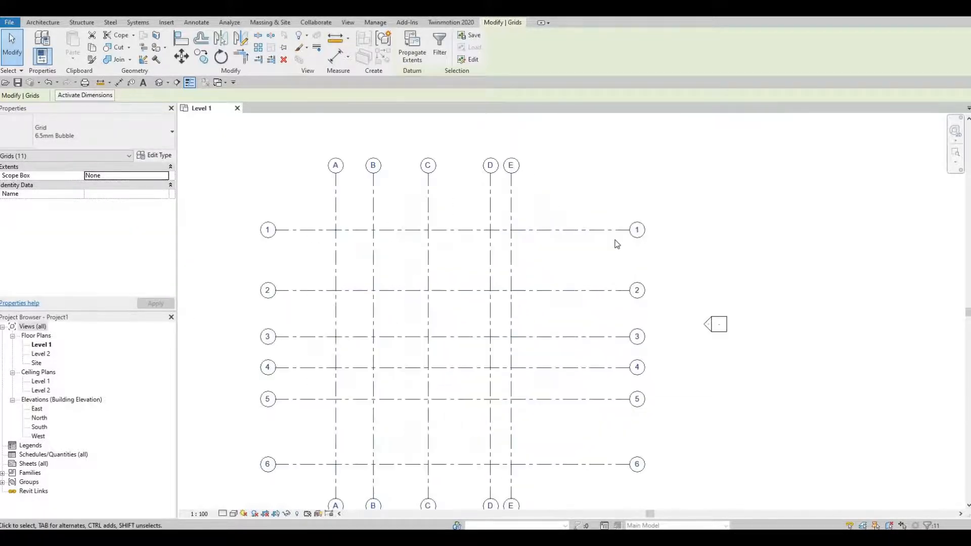
middle_drag(615, 242, 609, 190)
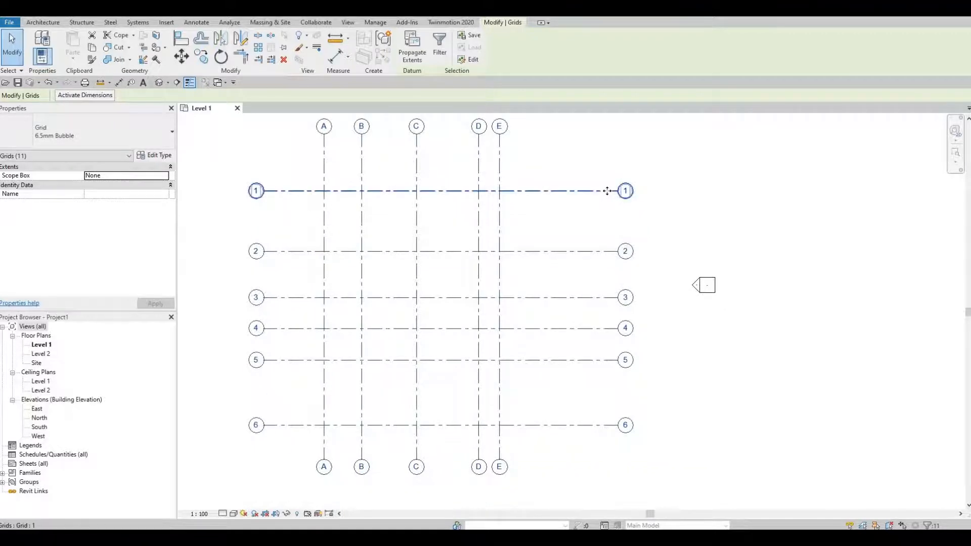
click(608, 193)
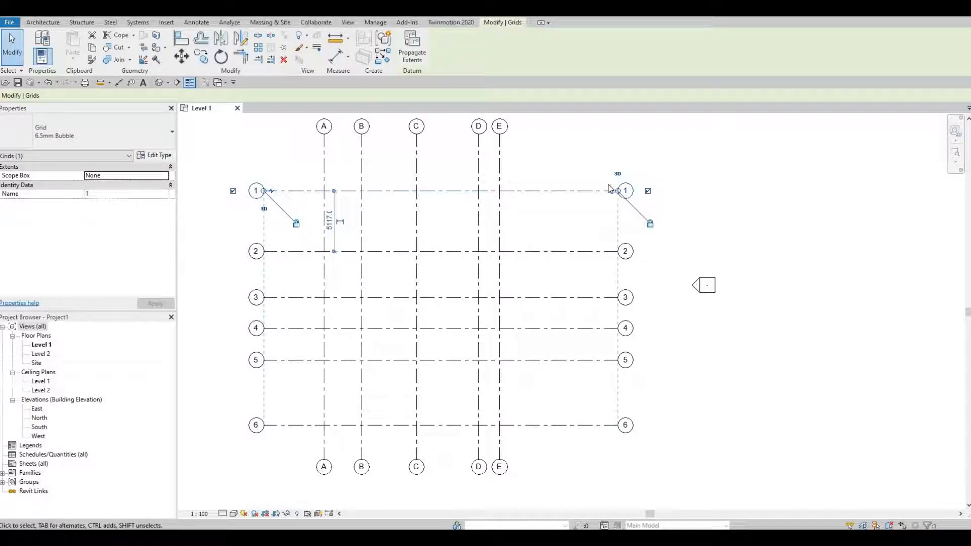
drag(617, 191, 558, 192)
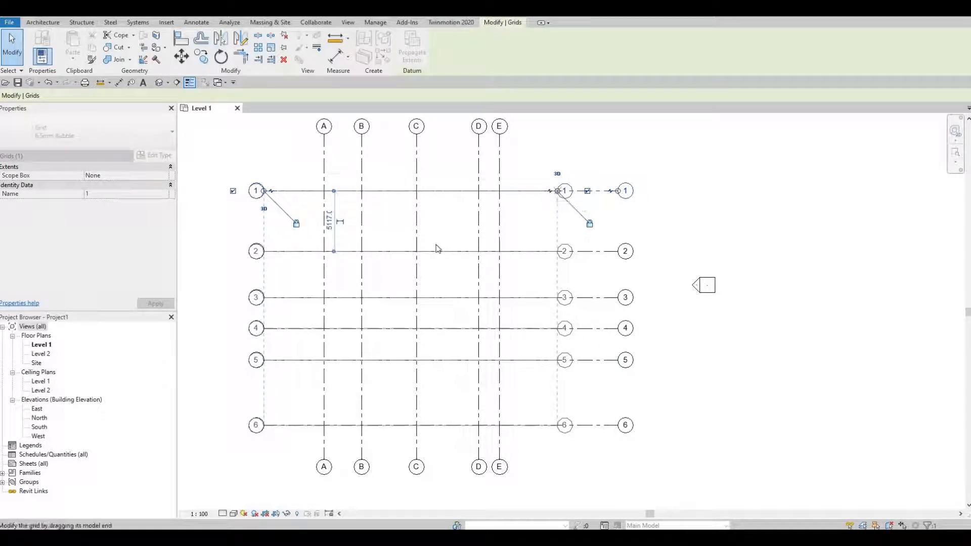
Extend the aligned horizontal grids 1 to 6 outward by pulling grid 1's left end farther from grid A.
middle_drag(446, 254, 558, 260)
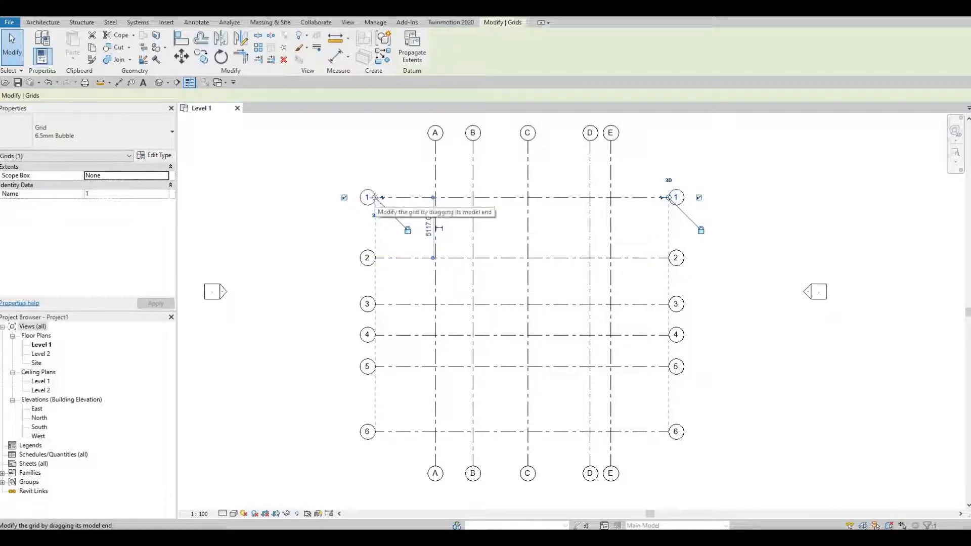
drag(375, 197, 327, 199)
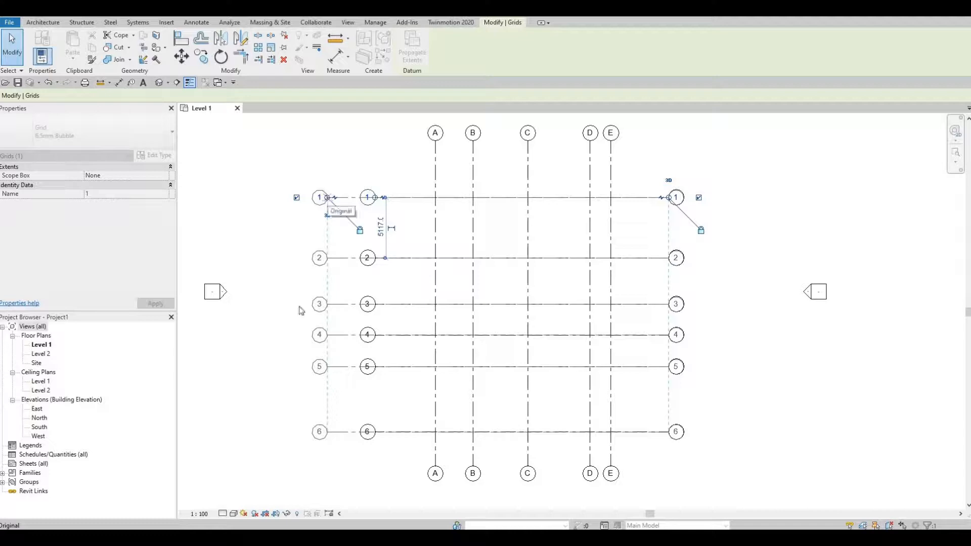
drag(301, 311, 301, 314)
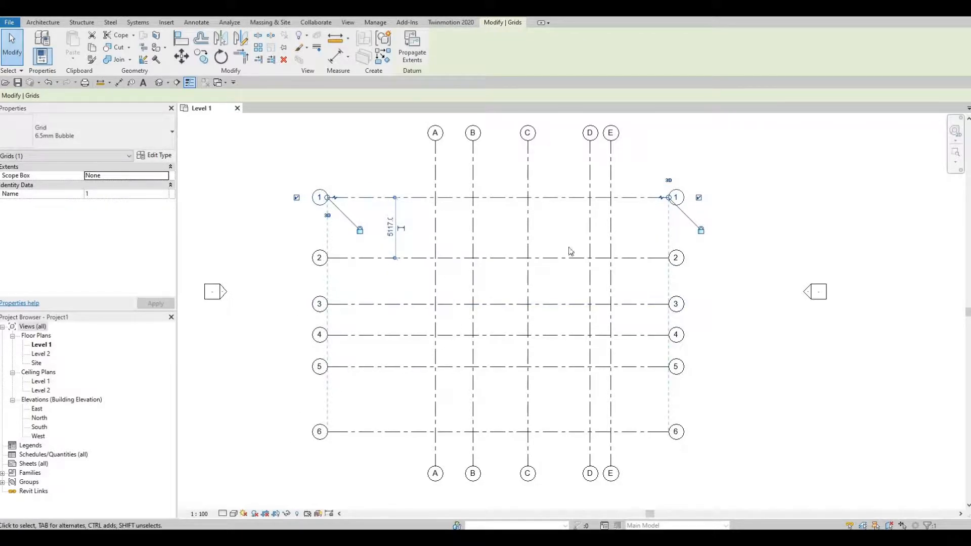
Extend the aligned vertical grids A to E farther above grid 1 using grid E's upper end, and deselect.
middle_drag(570, 251, 566, 303)
click(607, 199)
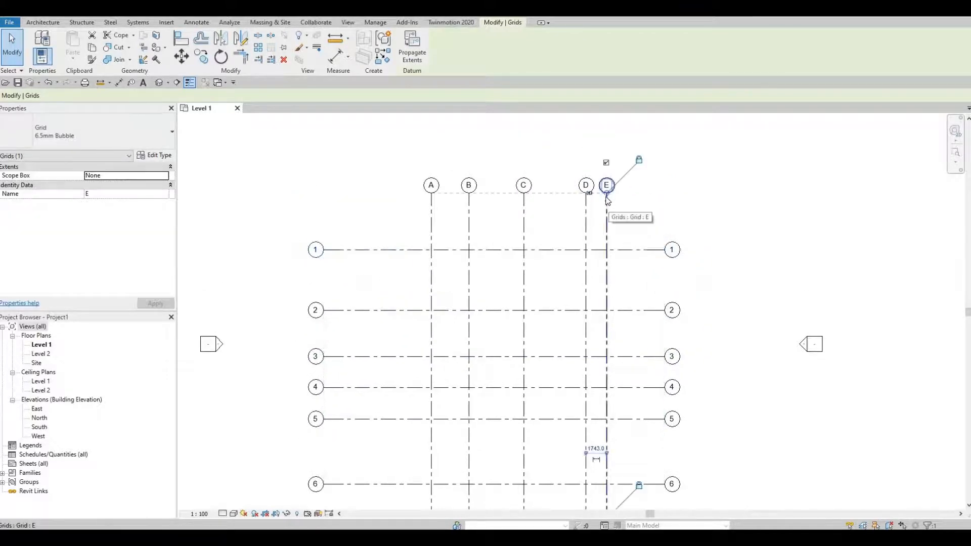
drag(607, 195, 606, 153)
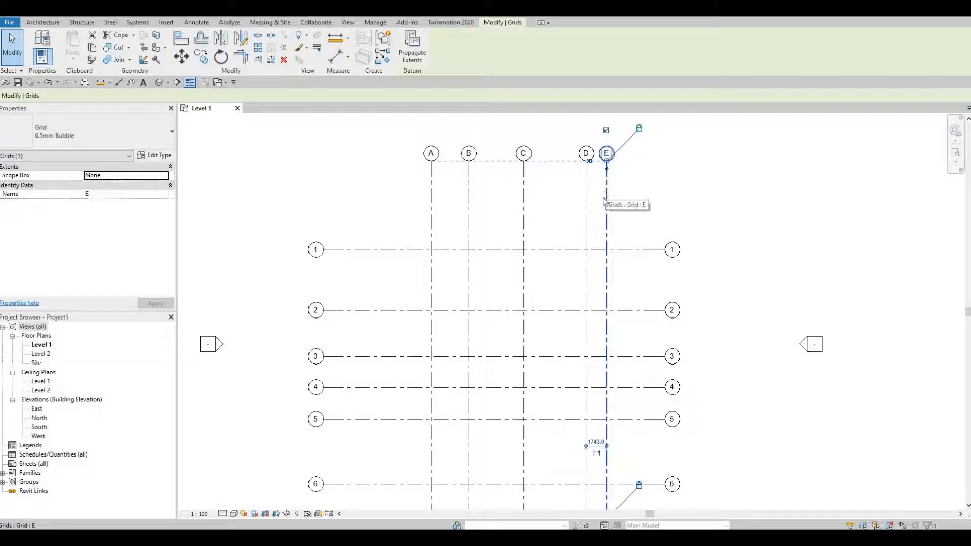
key(Escape)
key(Escape)
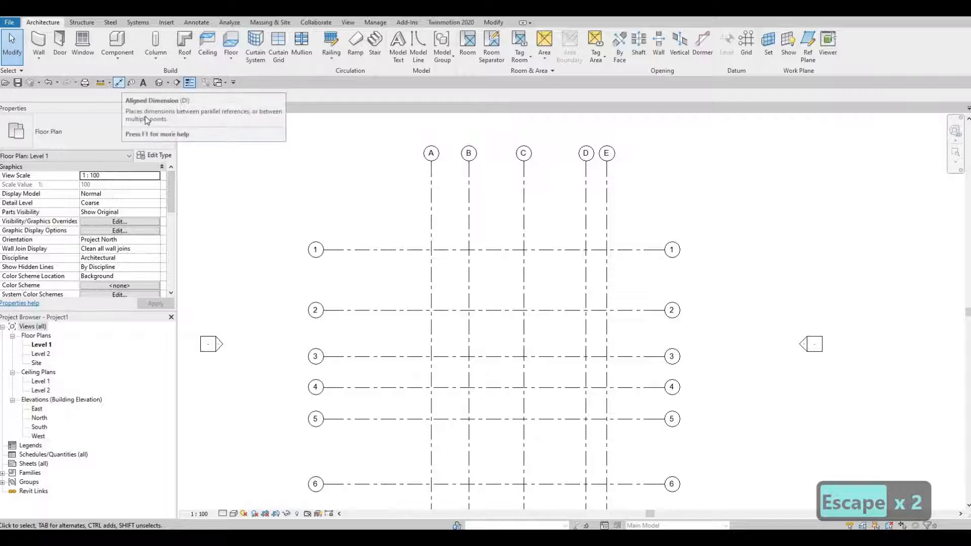
Place a chained Aligned Dimension across vertical grids A, B, C, D and E, between their upper bubbles and grid 1.
key(d)
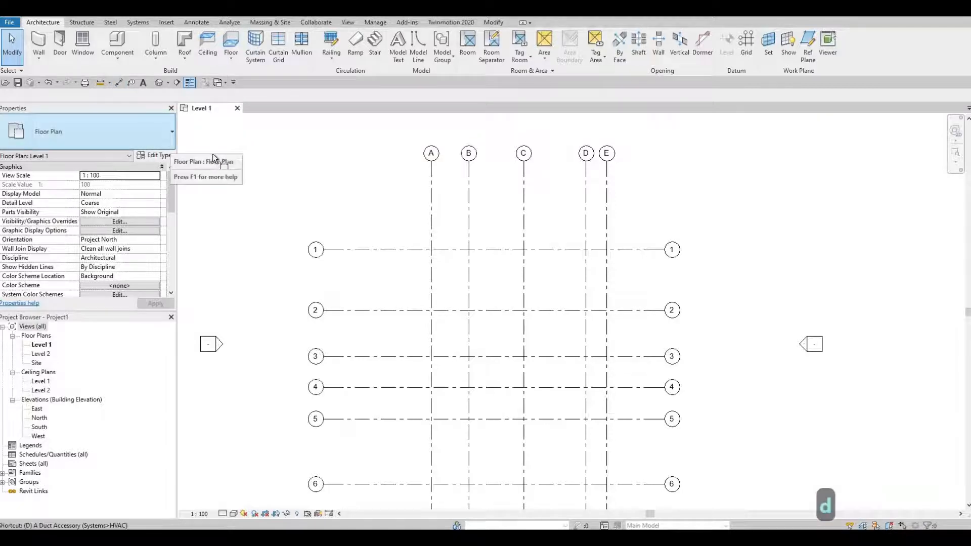
key(i)
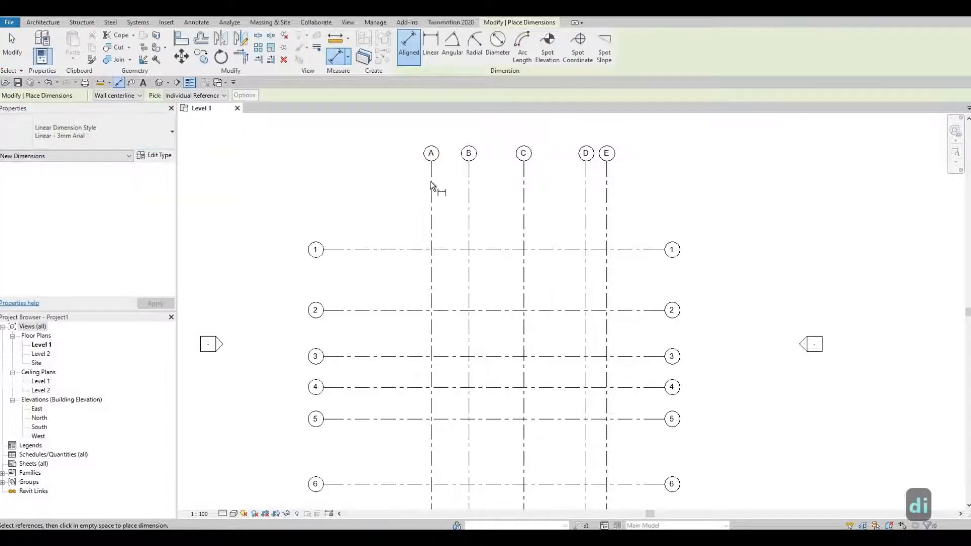
click(467, 189)
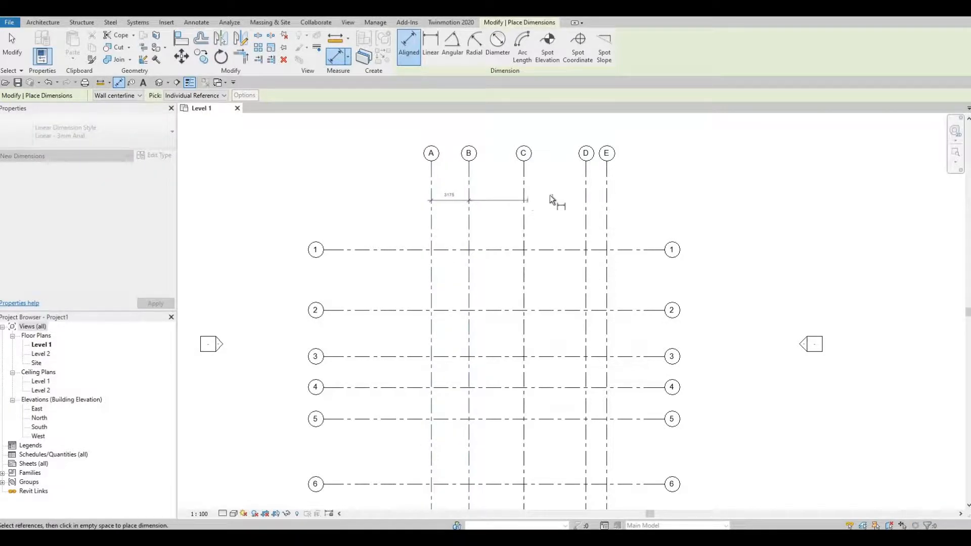
click(586, 195)
click(606, 199)
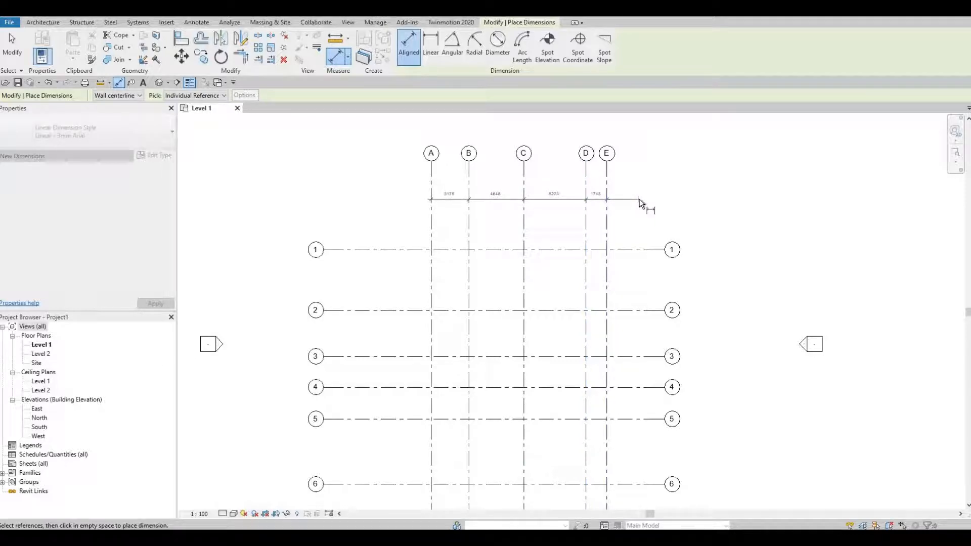
click(613, 200)
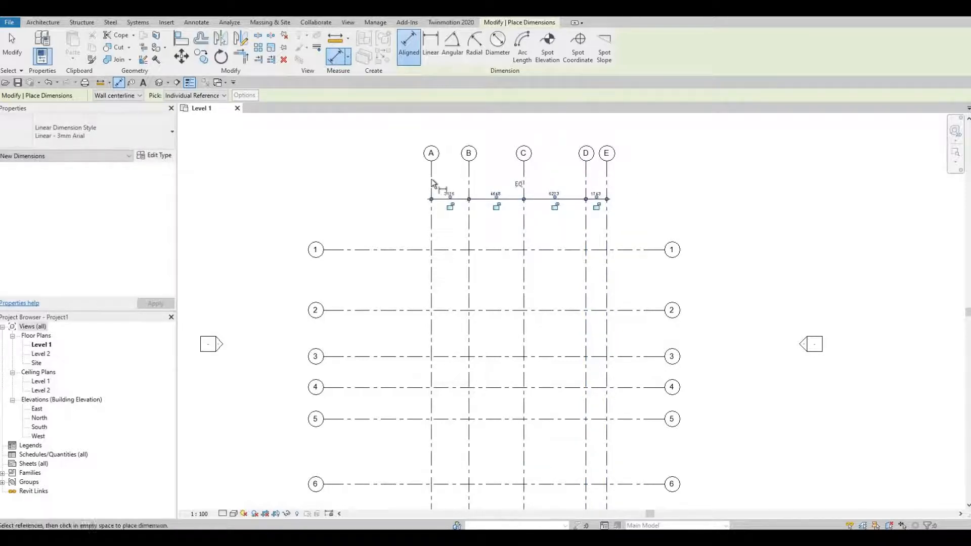
Add an overall aligned dimension from grid A to grid E, just above the chained dimension.
click(432, 177)
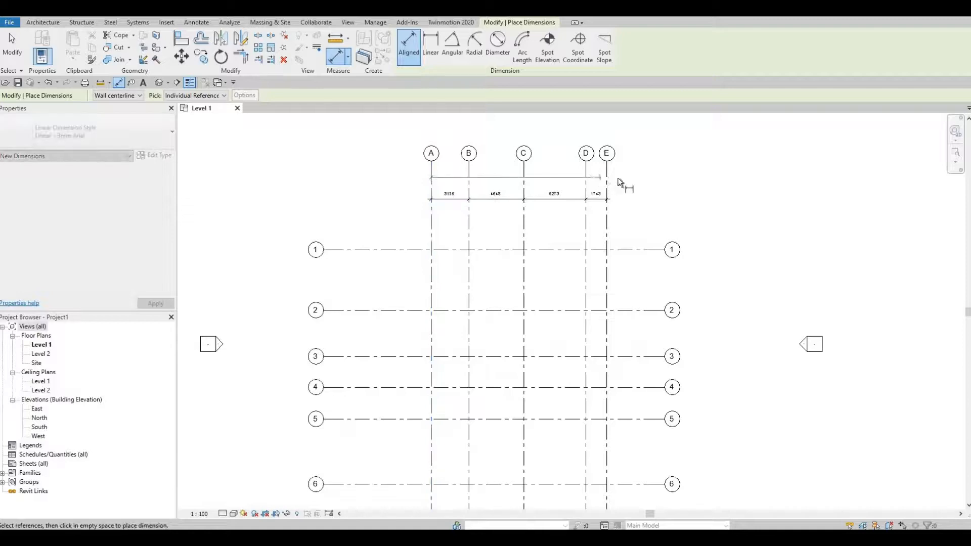
click(616, 180)
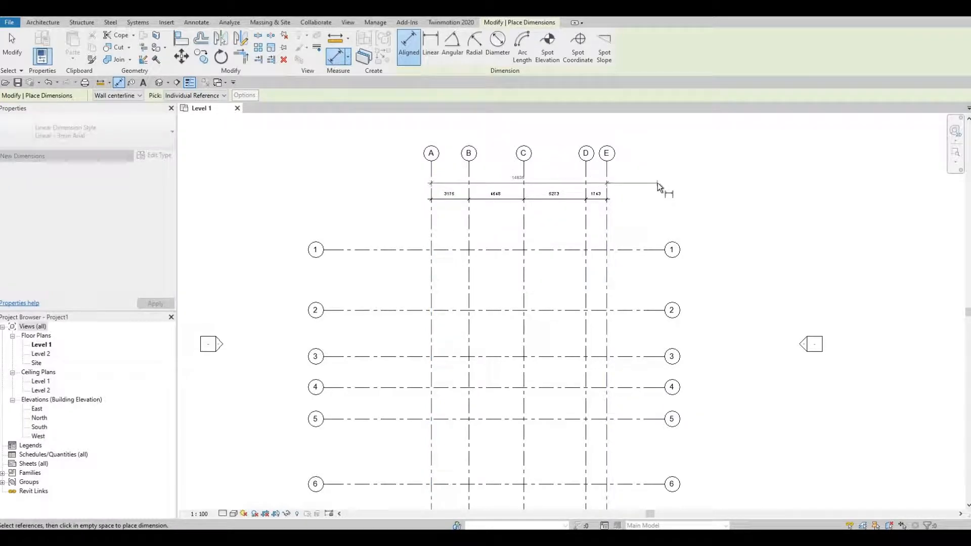
click(658, 186)
Place a chained aligned dimension across horizontal grids 1 to 6, between their left bubbles and grid A.
middle_drag(416, 193, 423, 150)
click(423, 150)
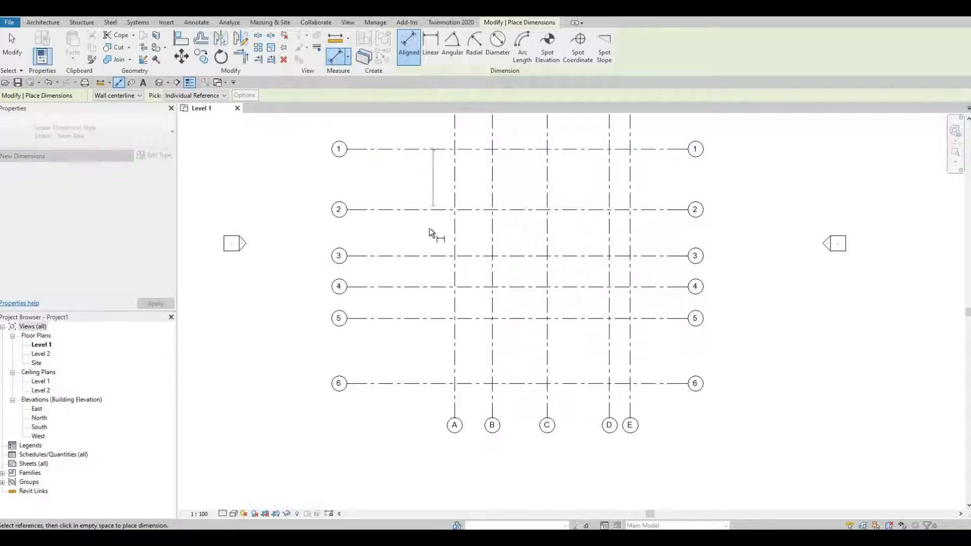
click(433, 257)
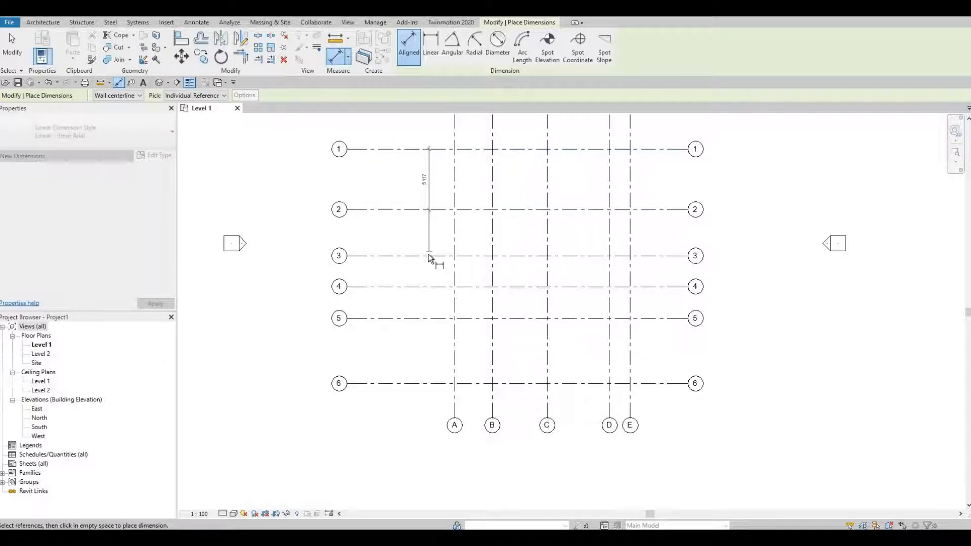
click(426, 287)
click(429, 318)
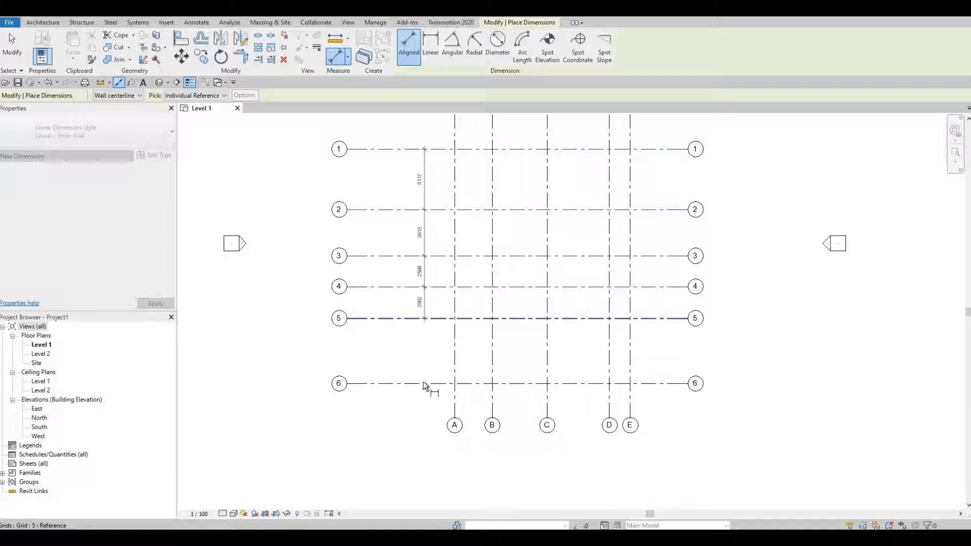
click(424, 384)
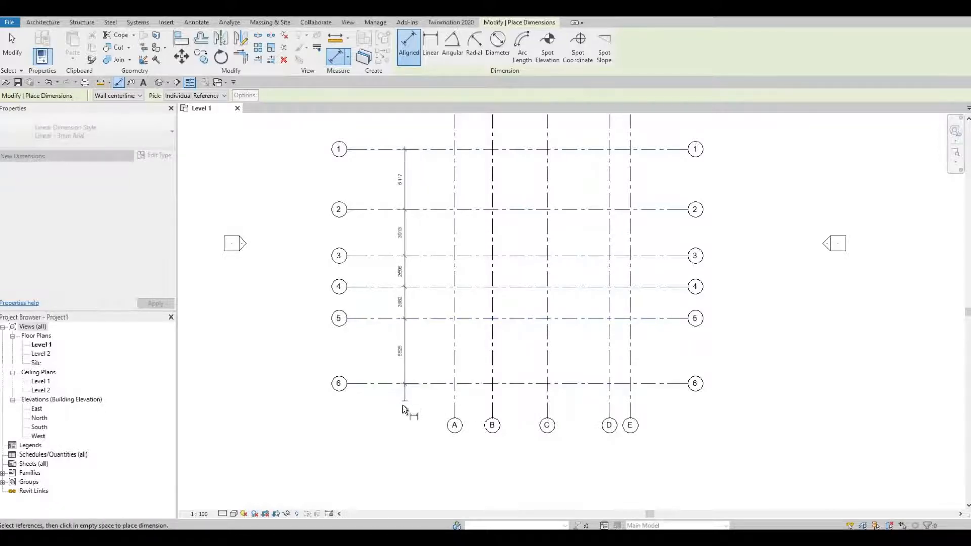
click(402, 404)
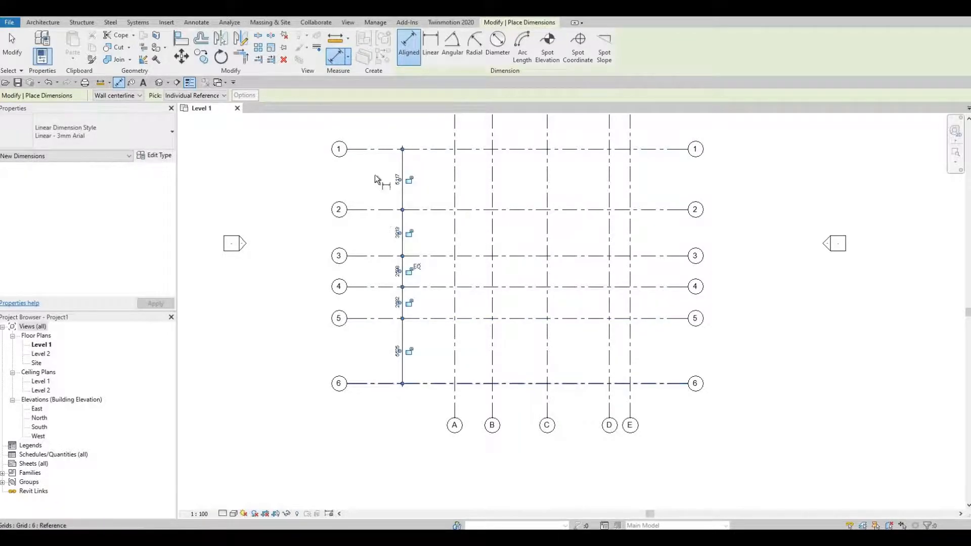
Add an overall aligned dimension from grid 1 to grid 6, outside the chained dimension, and end dimensioning.
click(376, 150)
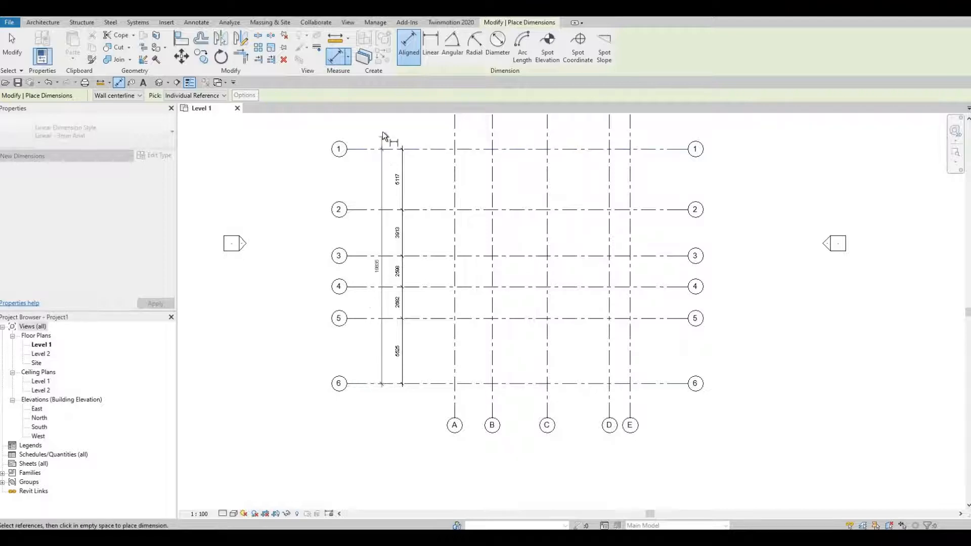
click(383, 133)
scroll(426, 222, up, 1)
middle_drag(426, 222, 418, 298)
scroll(418, 298, down, 1)
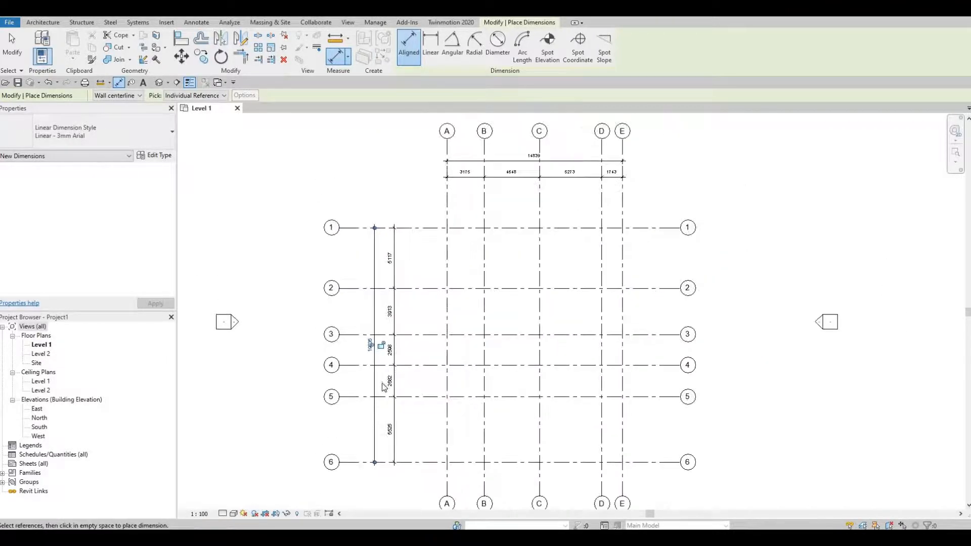
key(Escape)
key(Escape)
Examine the chained and overall dimensions on both sets of grids and the layout between the elevation markers.
scroll(363, 313, up, 3)
scroll(392, 348, down, 1)
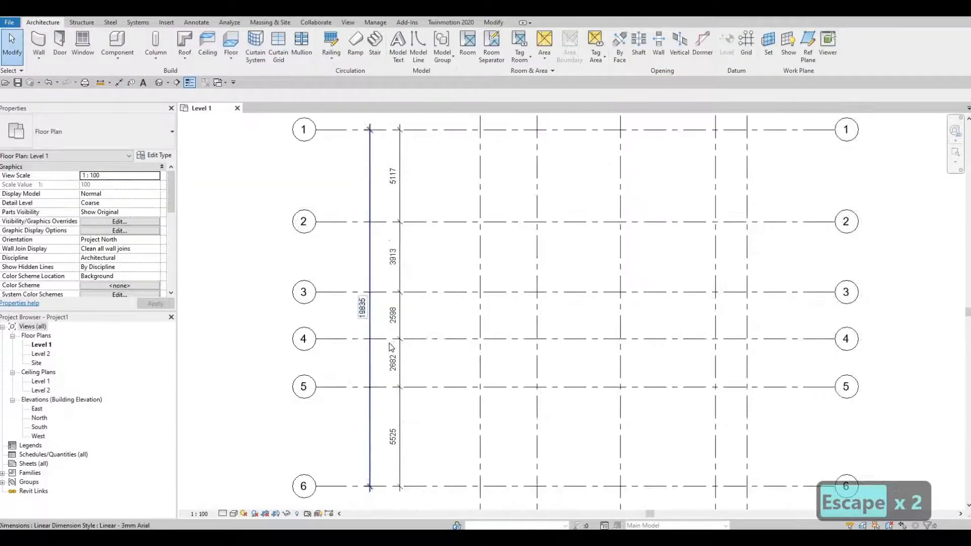
middle_drag(387, 428, 380, 459)
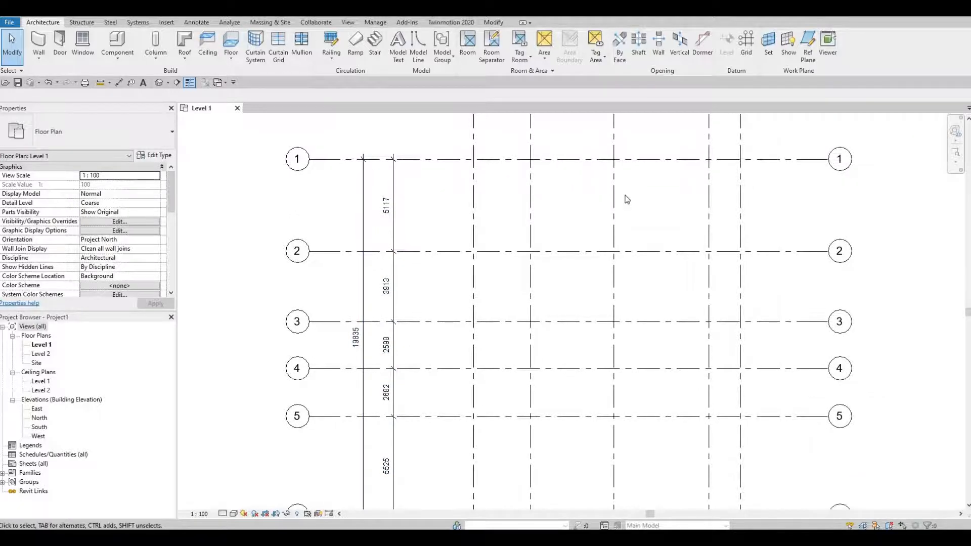
middle_drag(644, 203, 524, 384)
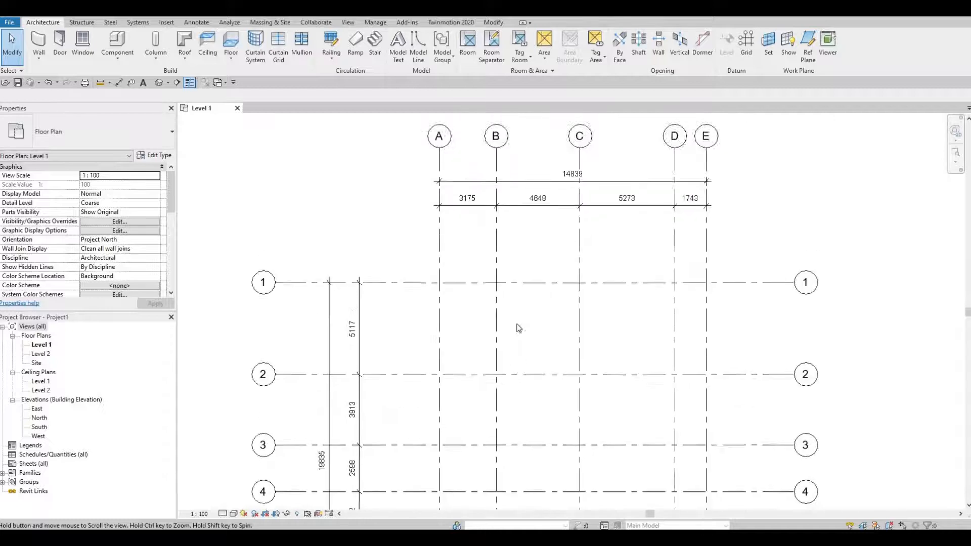
scroll(461, 268, up, 1)
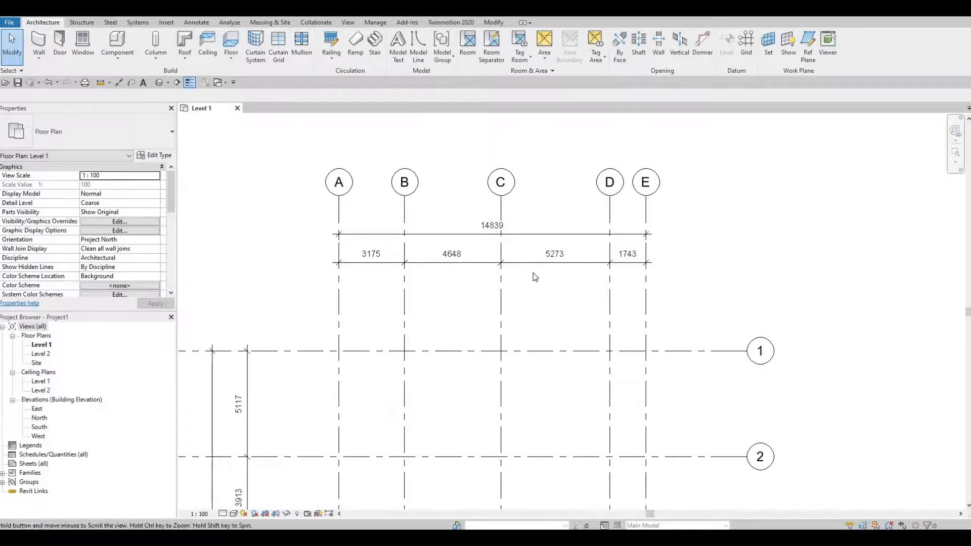
scroll(535, 277, down, 3)
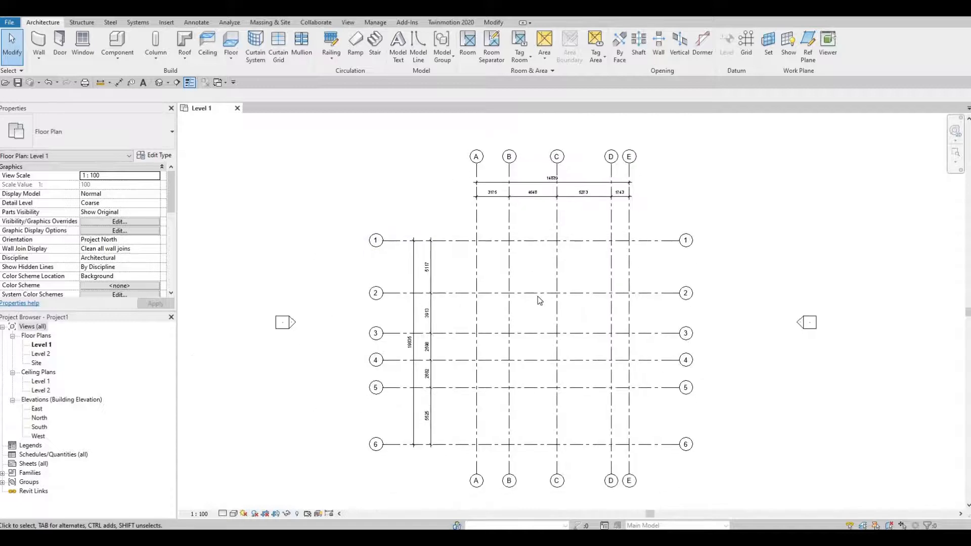
middle_drag(538, 299, 511, 296)
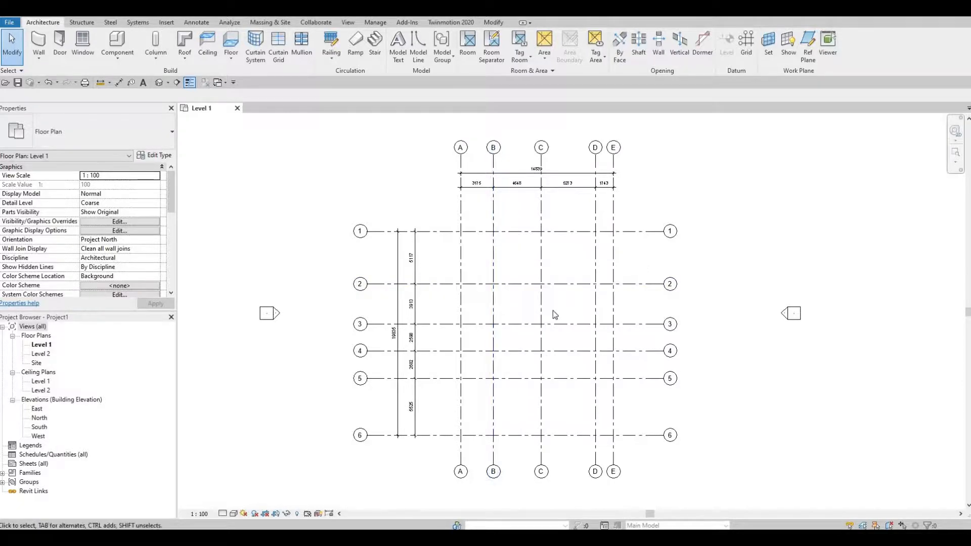
key(F1)
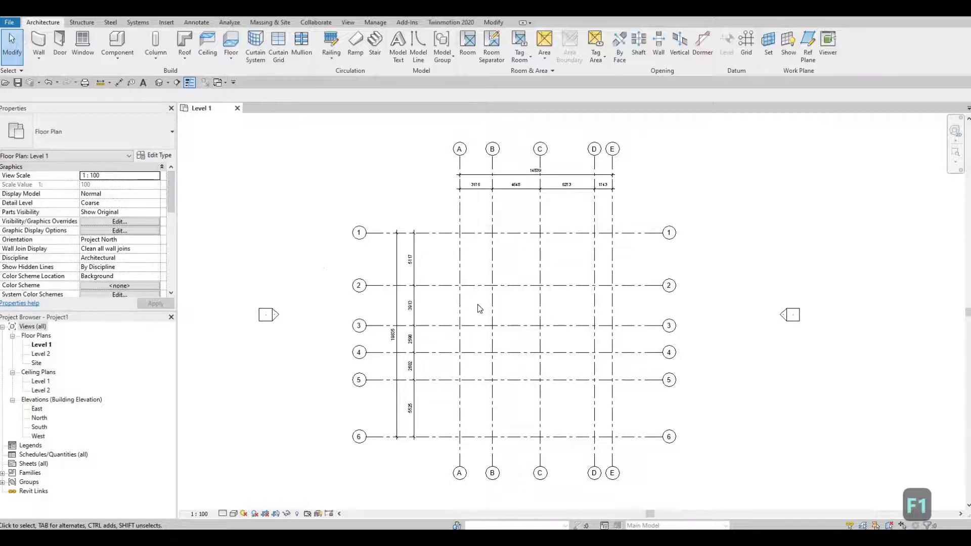
mouse_move(487, 314)
middle_down()
mouse_move(481, 295)
mouse_move(471, 308)
middle_up()
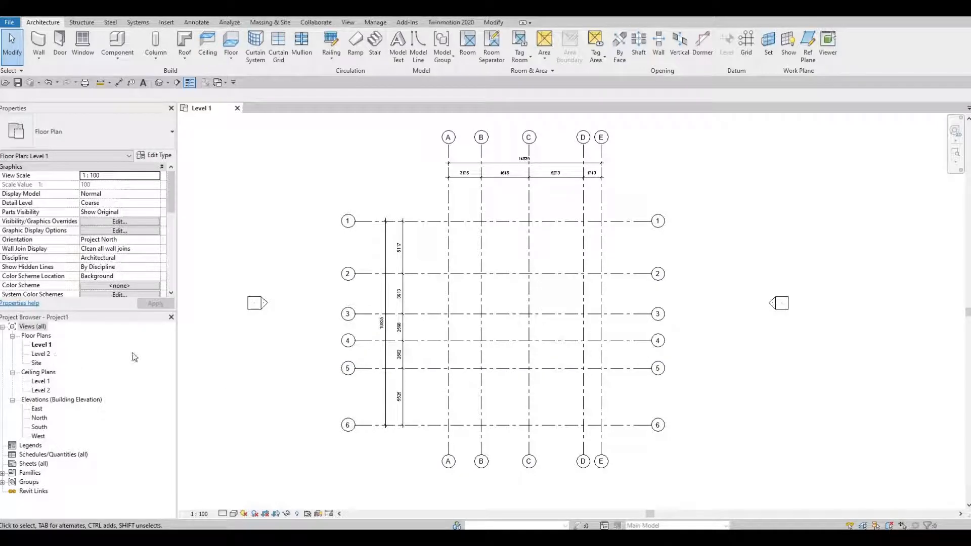
Open the South elevation and set Level 2's elevation to 3000.
double_click(38, 428)
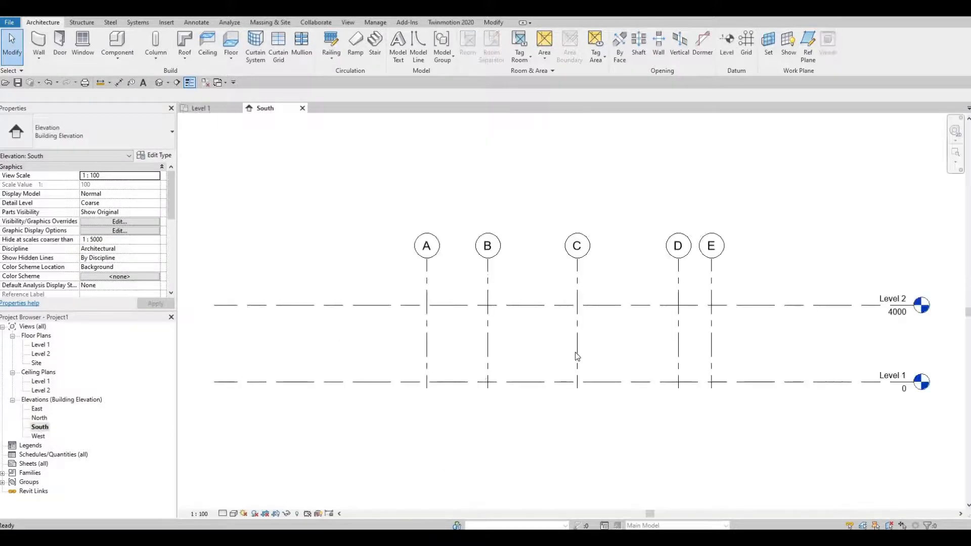
mouse_move(706, 381)
middle_down()
mouse_move(730, 360)
mouse_move(704, 369)
middle_up()
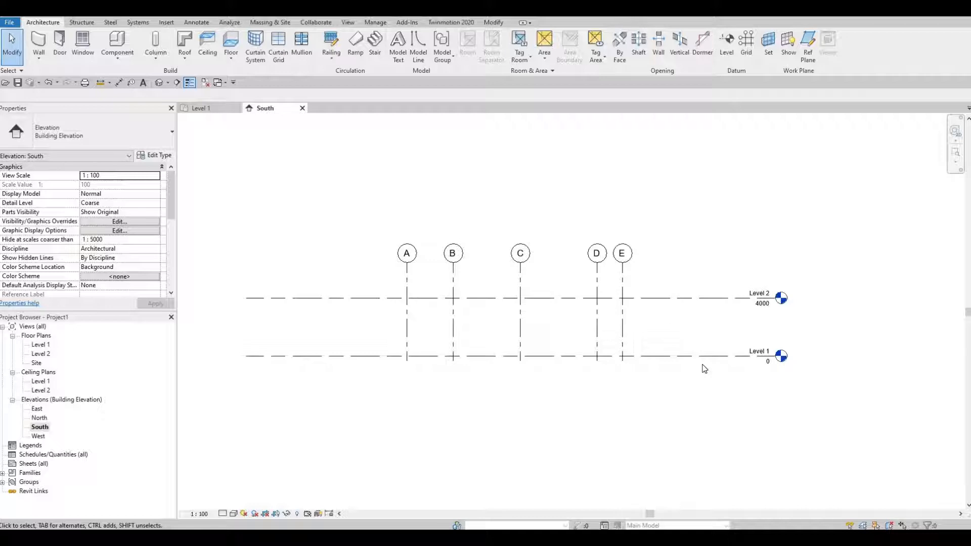
click(767, 309)
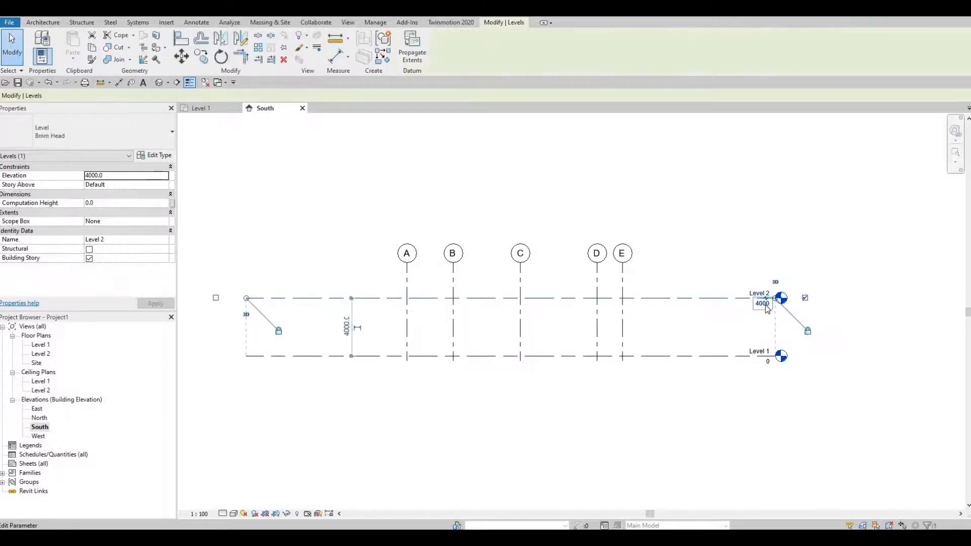
click(763, 304)
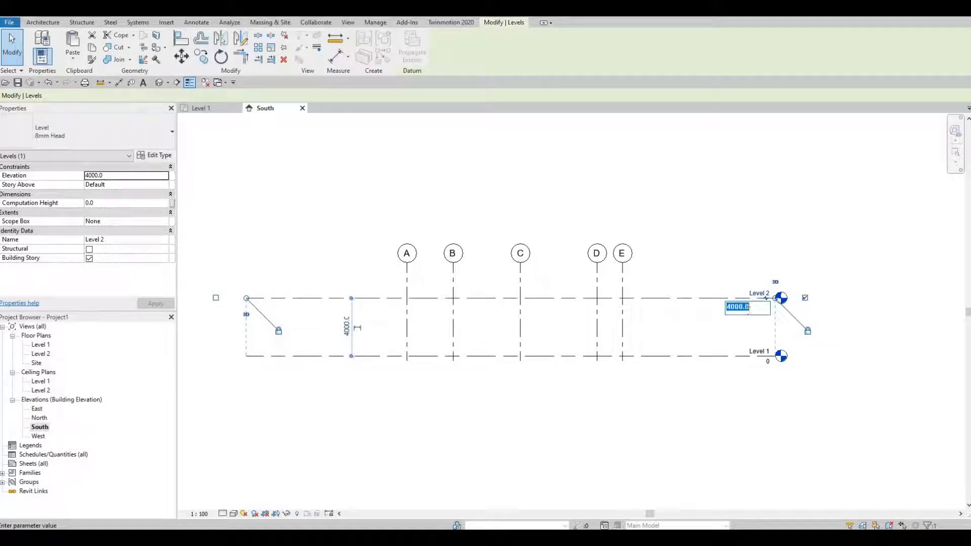
text(3000)
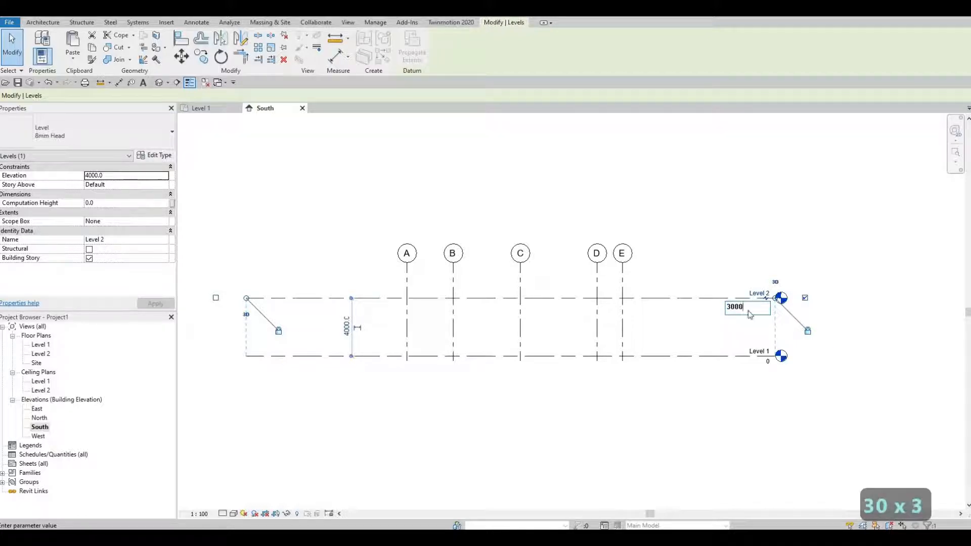
key(Return)
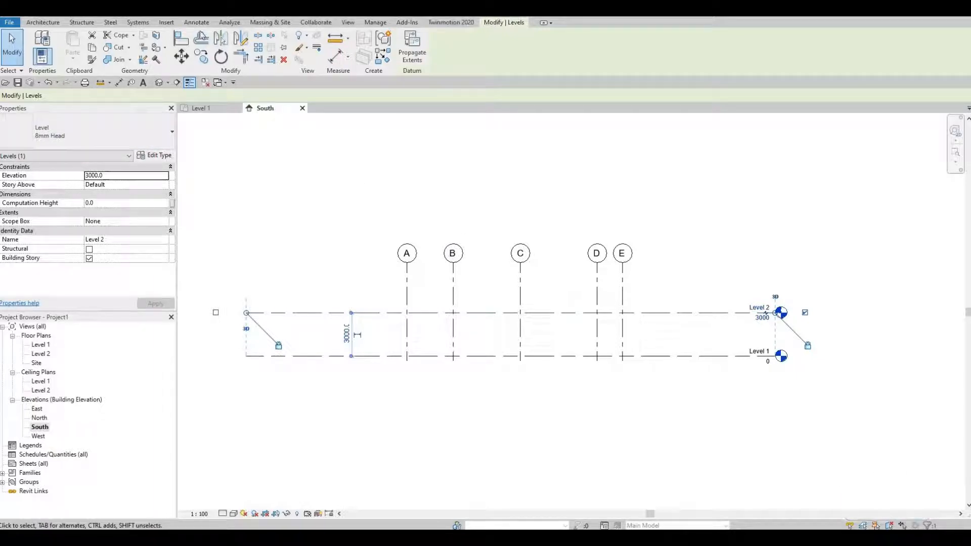
Draw a new level line 3000 above Level 2 with the Level tool, ending in line with the existing level heads.
click(37, 24)
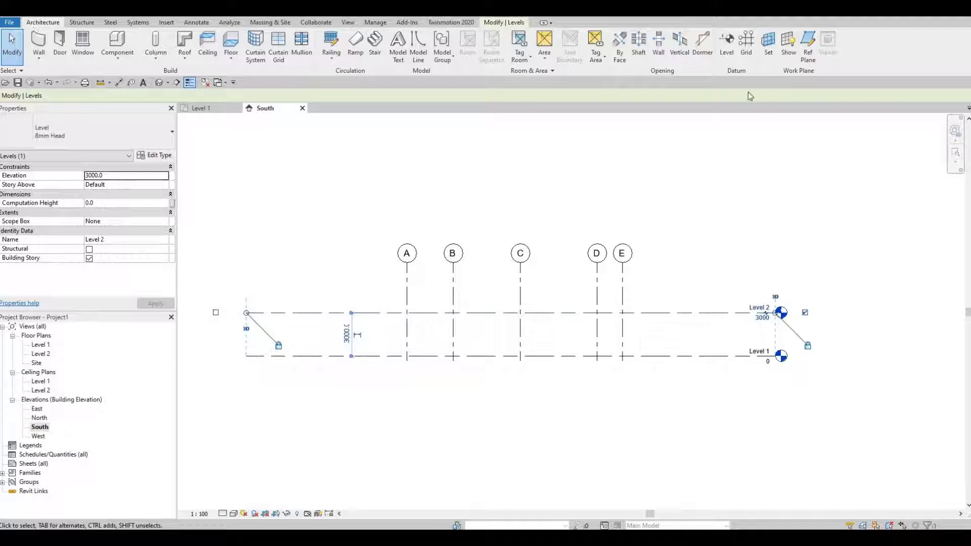
click(729, 46)
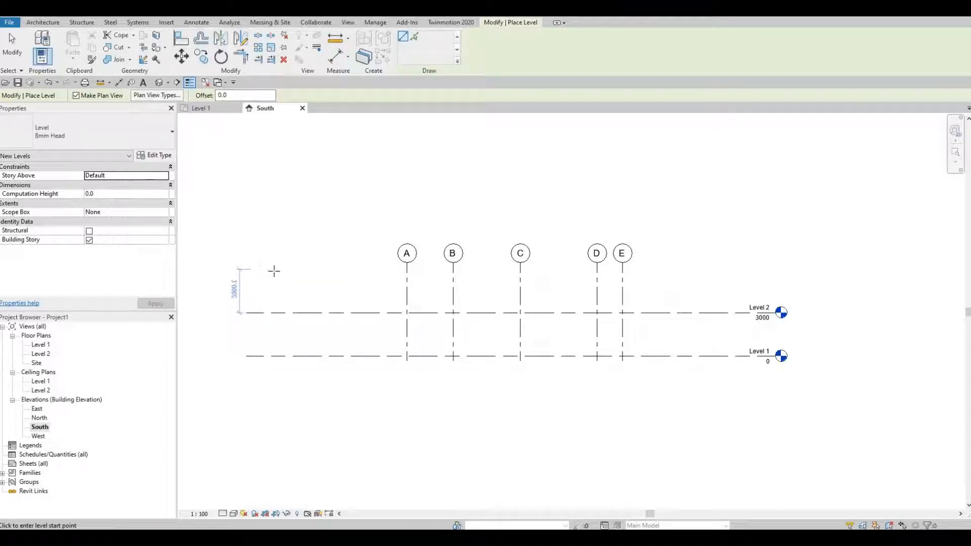
click(257, 269)
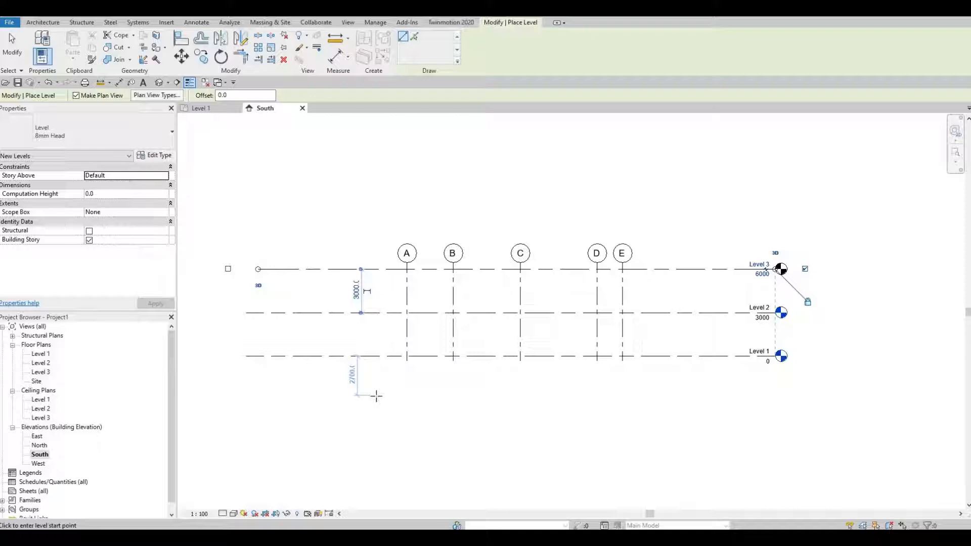
Undo the newly drawn level above Level 2 and leave the Level tool.
key(ctrl+z)
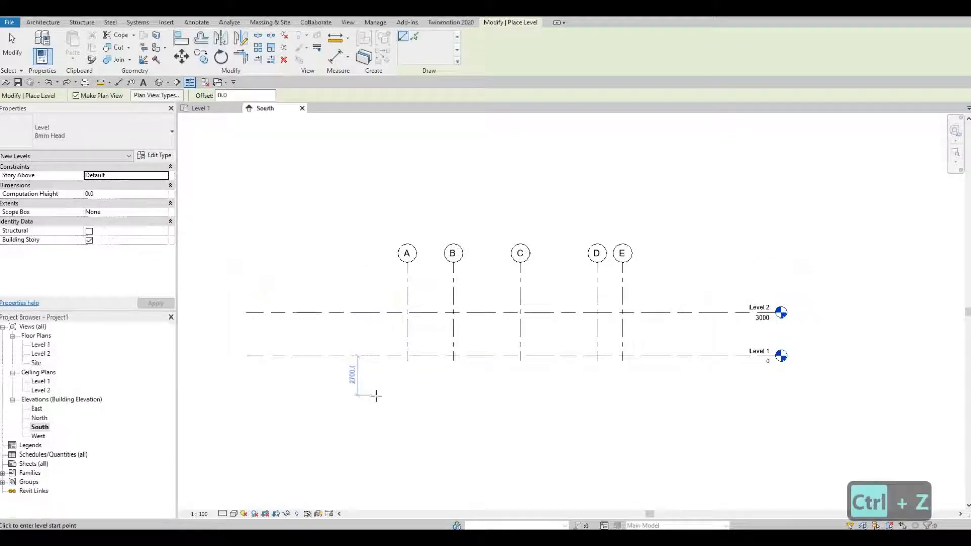
key(Escape)
key(Escape)
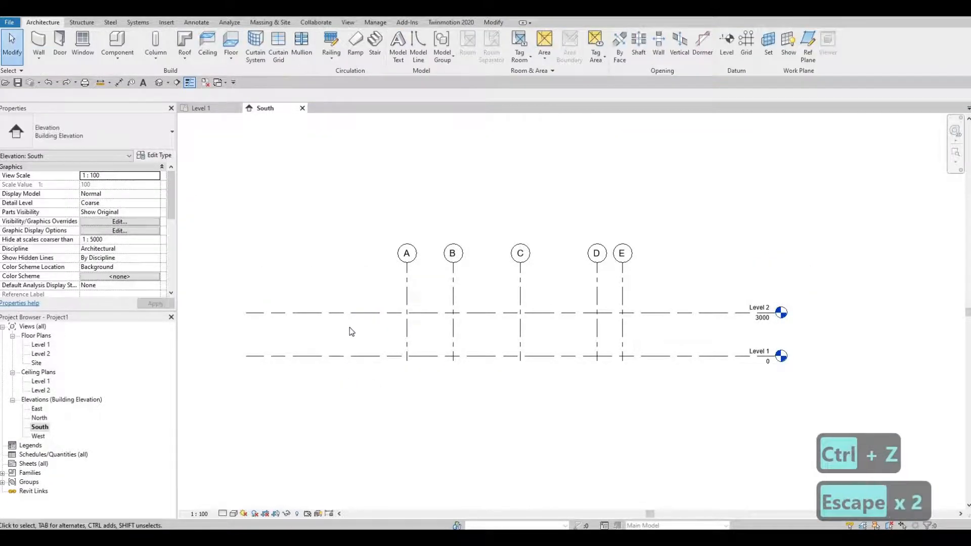
Copy the Level 2 line 3000 upward to create a third level at 6000.
click(360, 315)
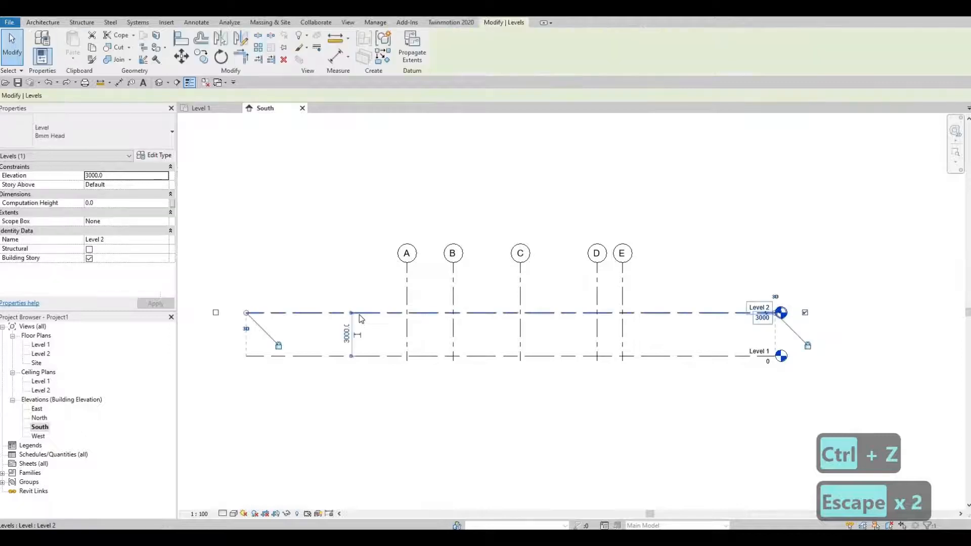
click(202, 57)
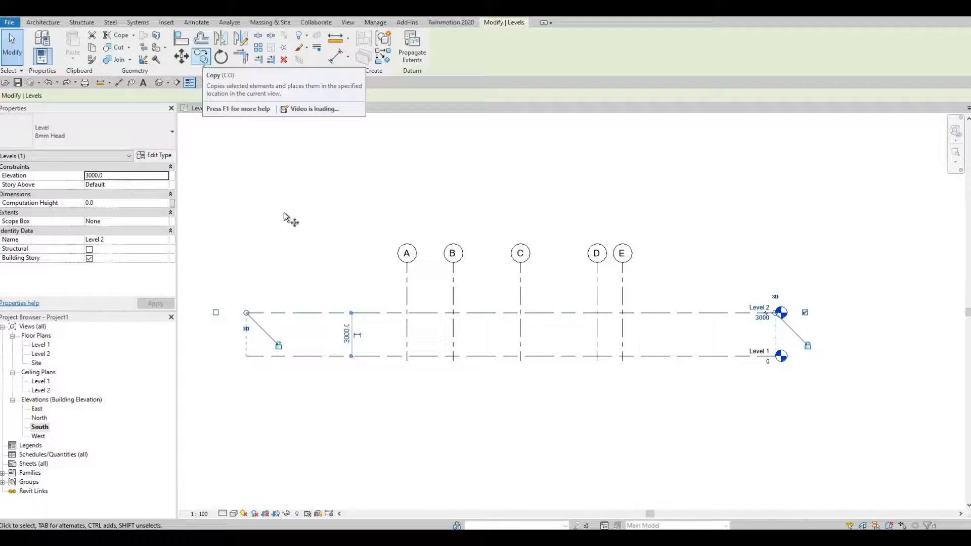
click(273, 313)
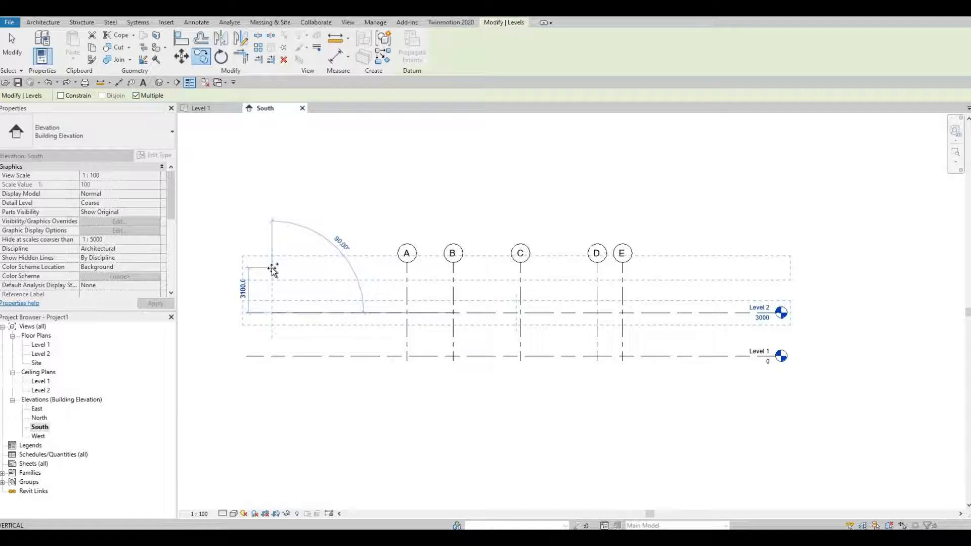
text(3000)
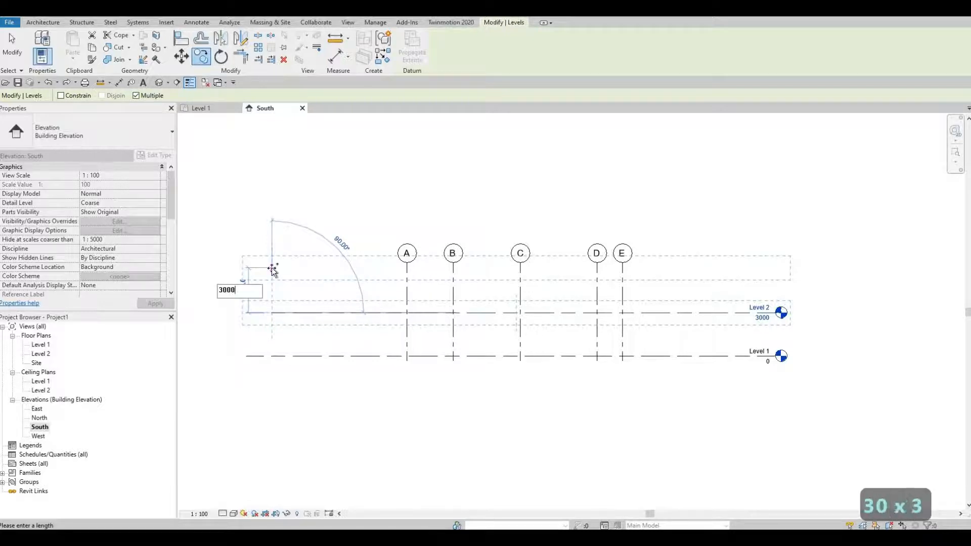
key(Return)
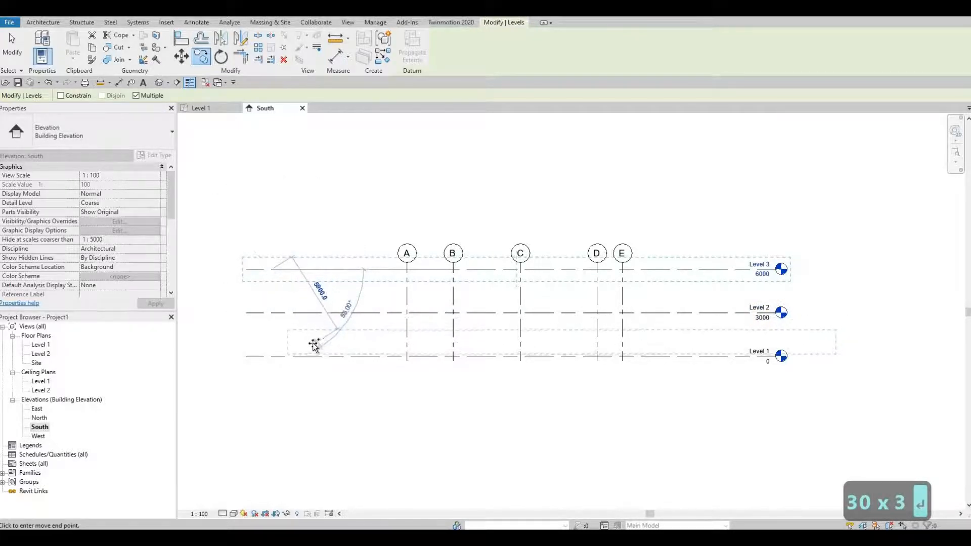
key(Escape)
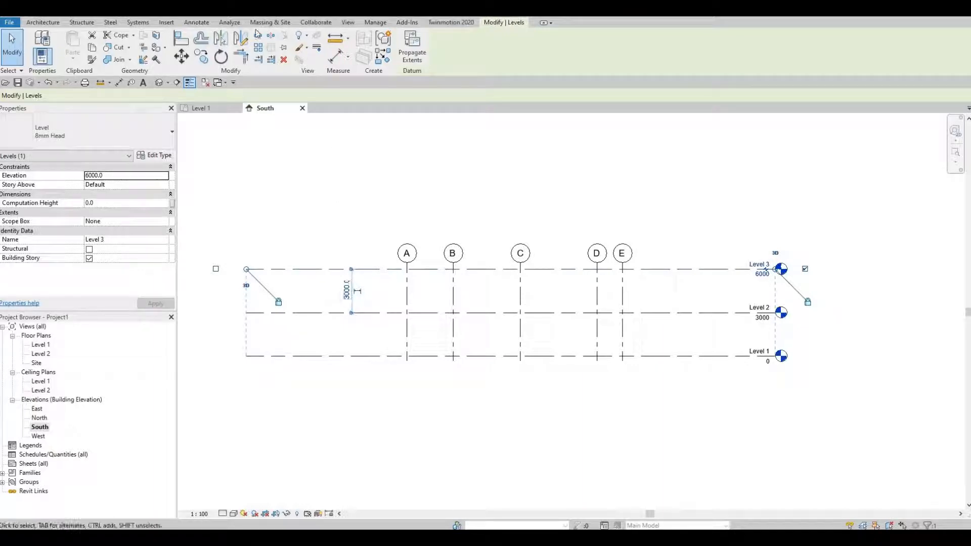
Create a floor plan view for Level 3, check the Level 1 plan, and return to the South elevation.
click(348, 22)
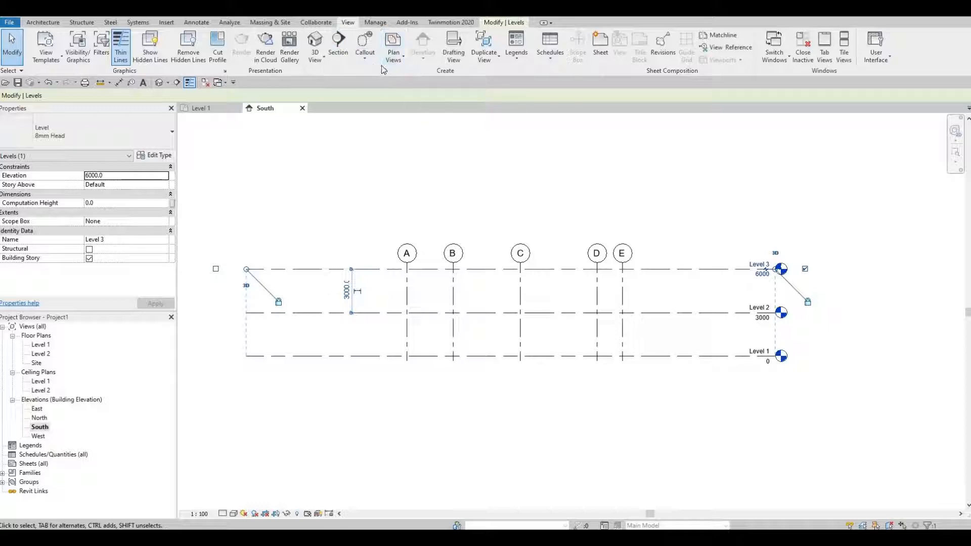
click(393, 60)
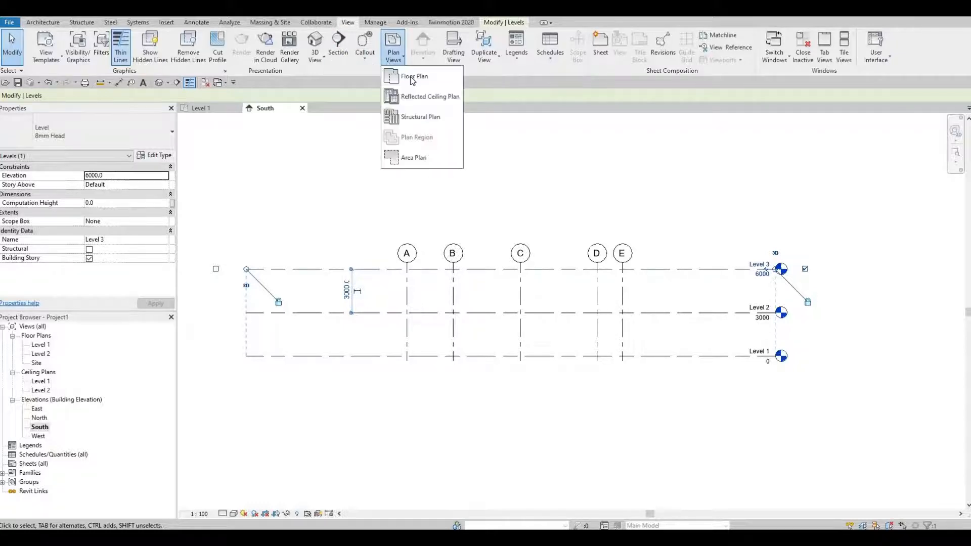
click(411, 77)
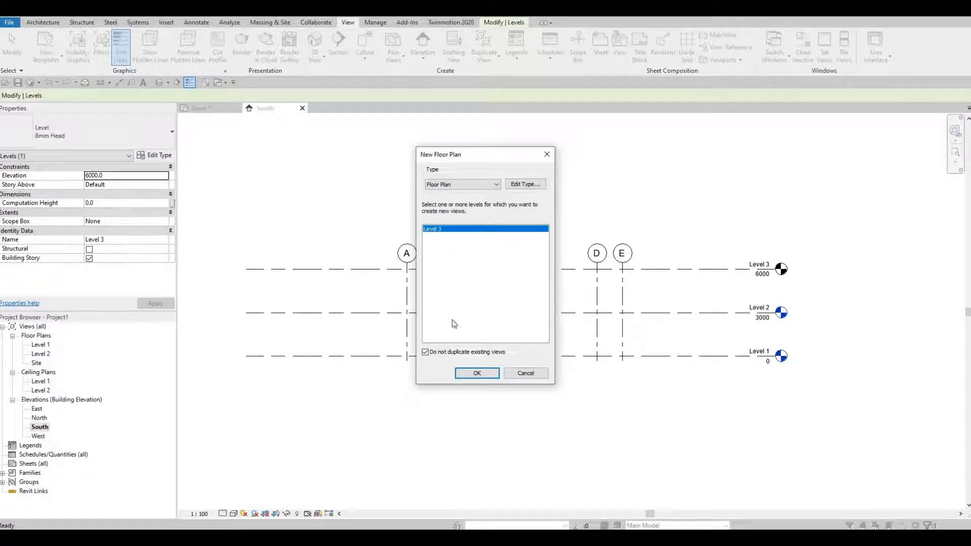
click(480, 375)
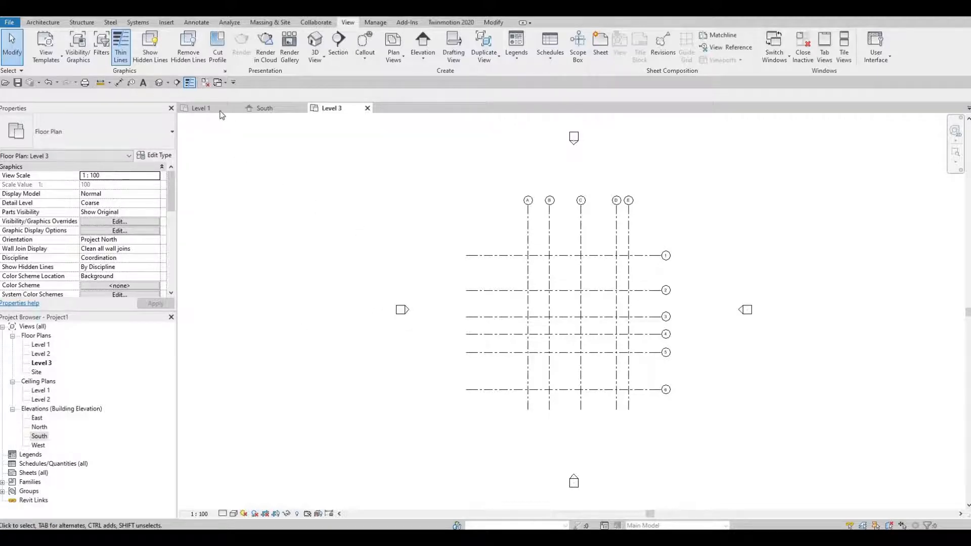
click(221, 112)
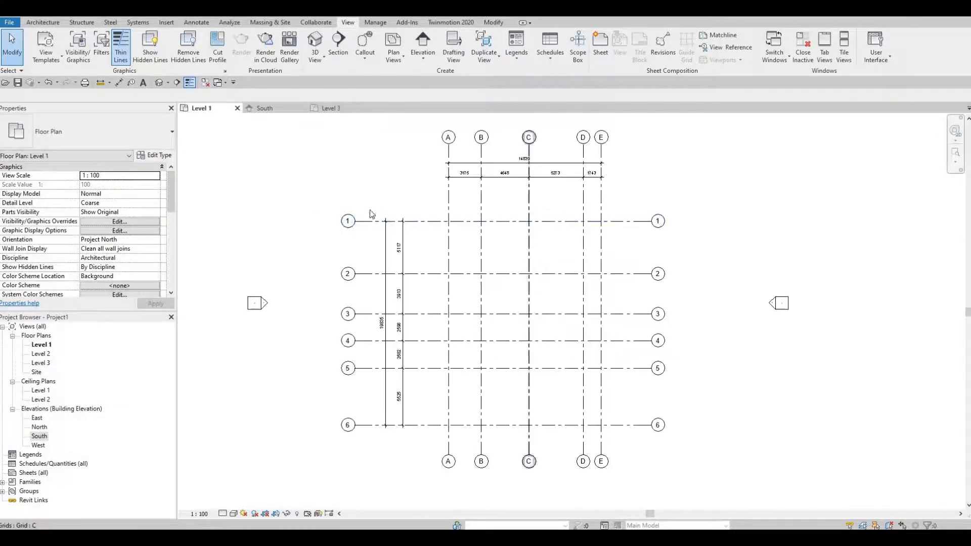
click(276, 107)
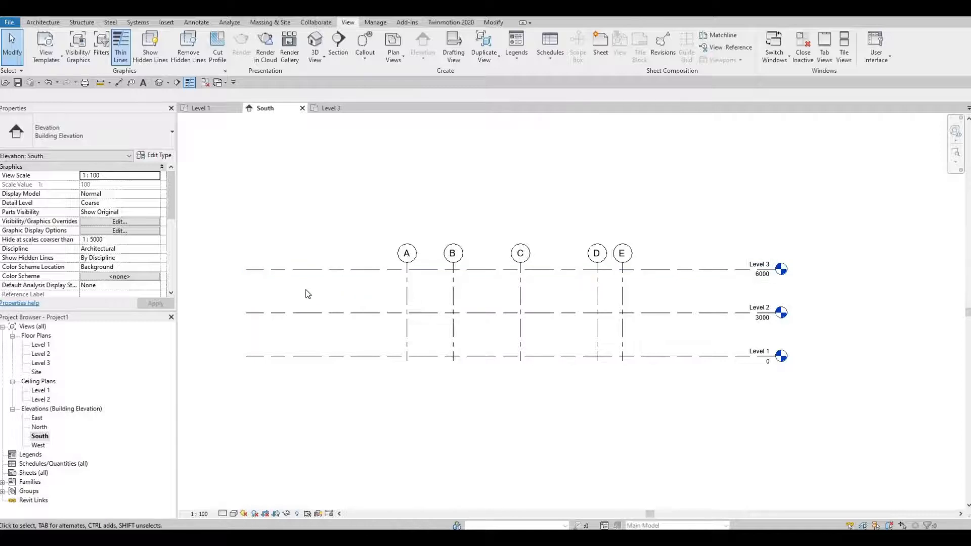
Place a level 3000 above Level 3 with the Level tool by picking its line with an offset of 3000.
click(323, 269)
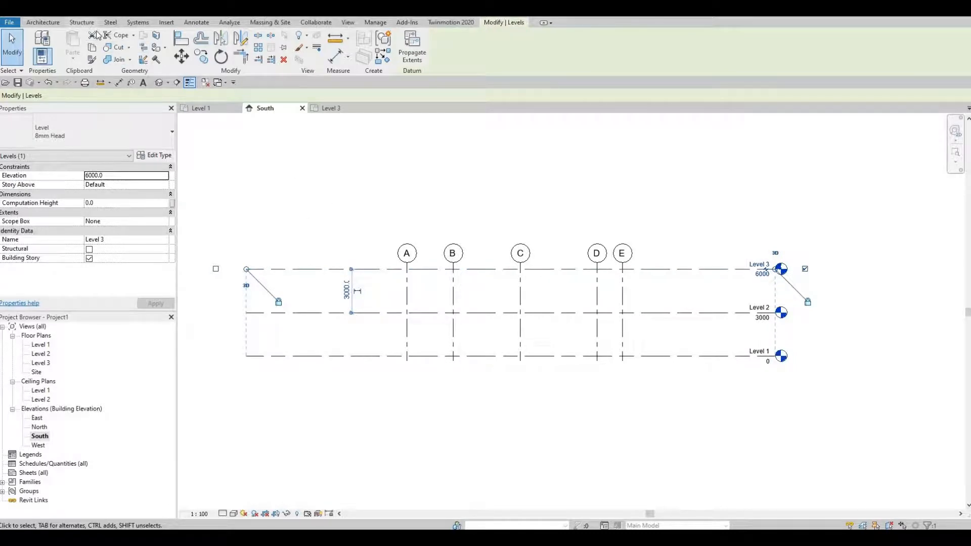
click(81, 22)
scroll(346, 71, up, 1)
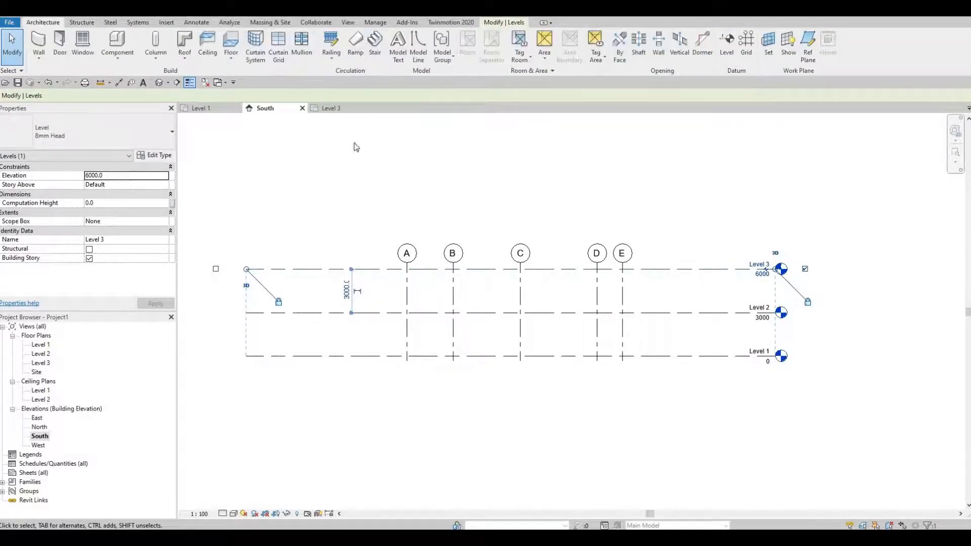
key(Escape)
scroll(349, 218, down, 1)
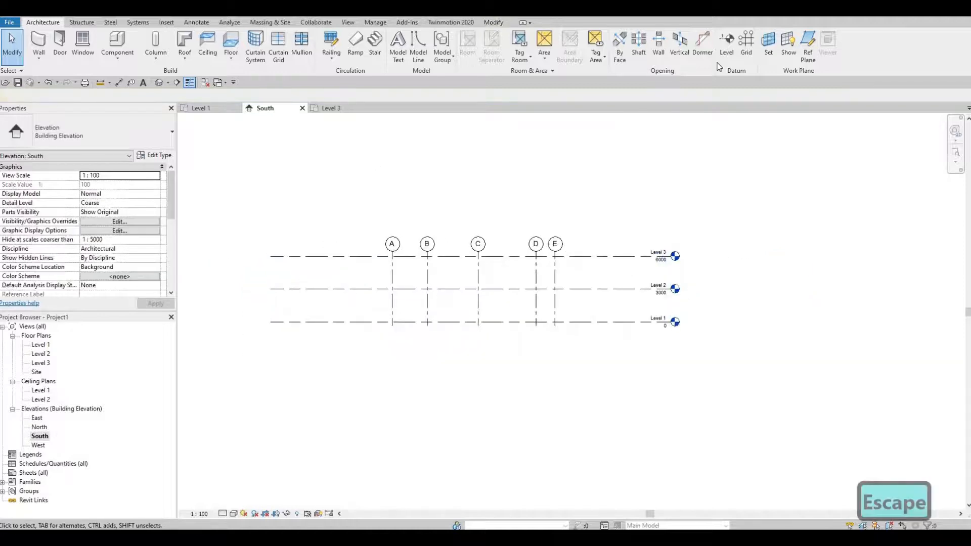
click(728, 44)
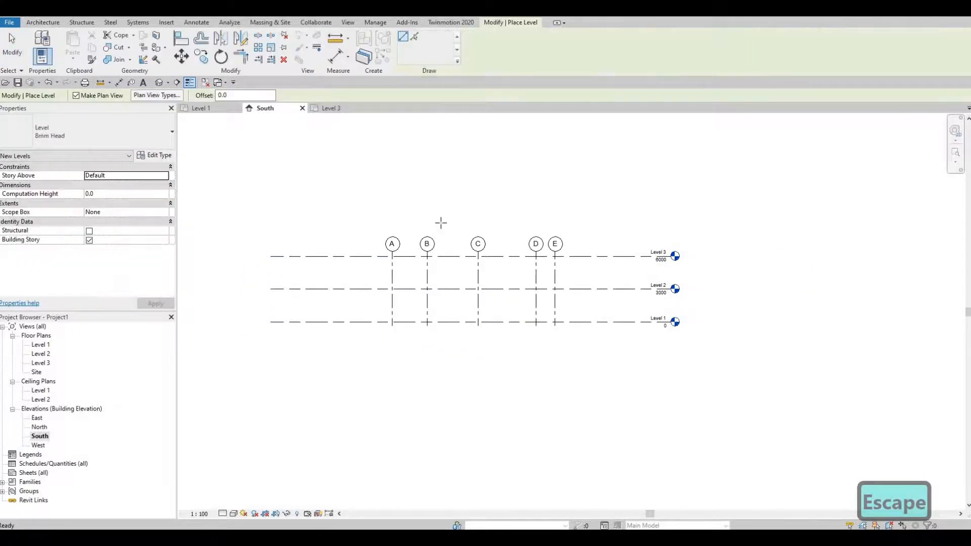
click(232, 95)
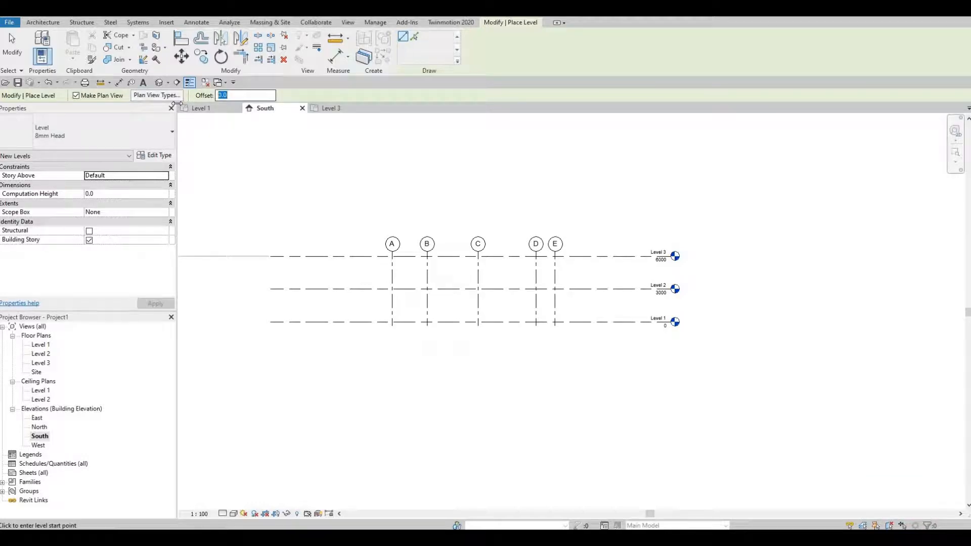
text(3000)
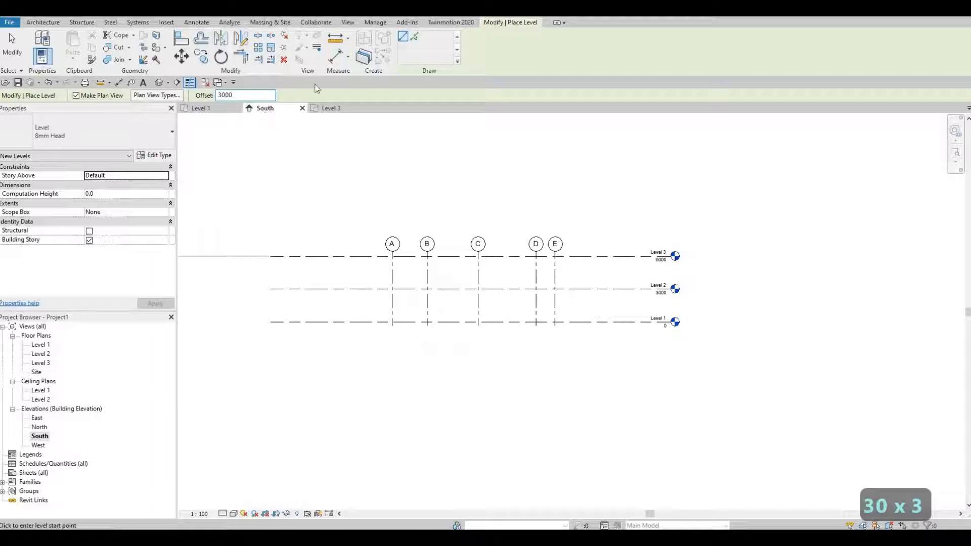
click(416, 37)
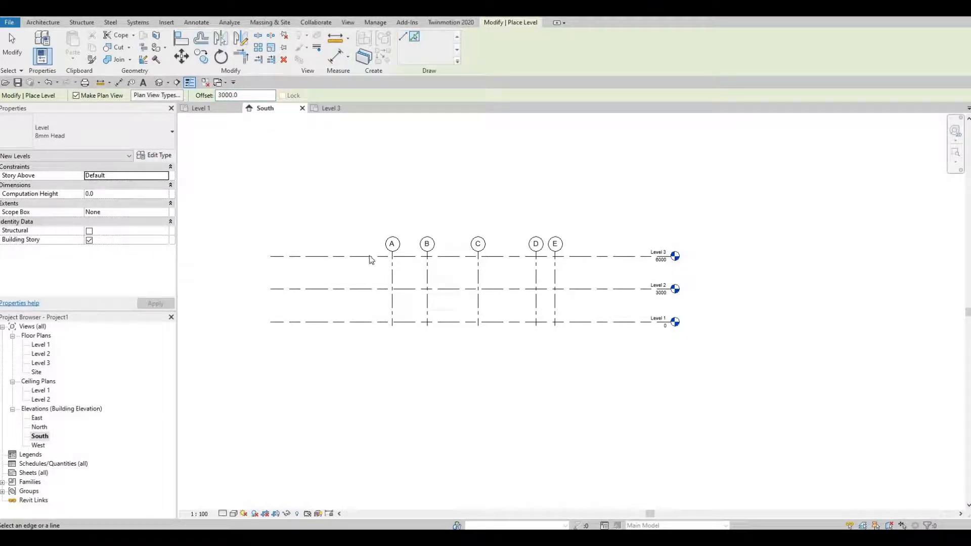
click(376, 229)
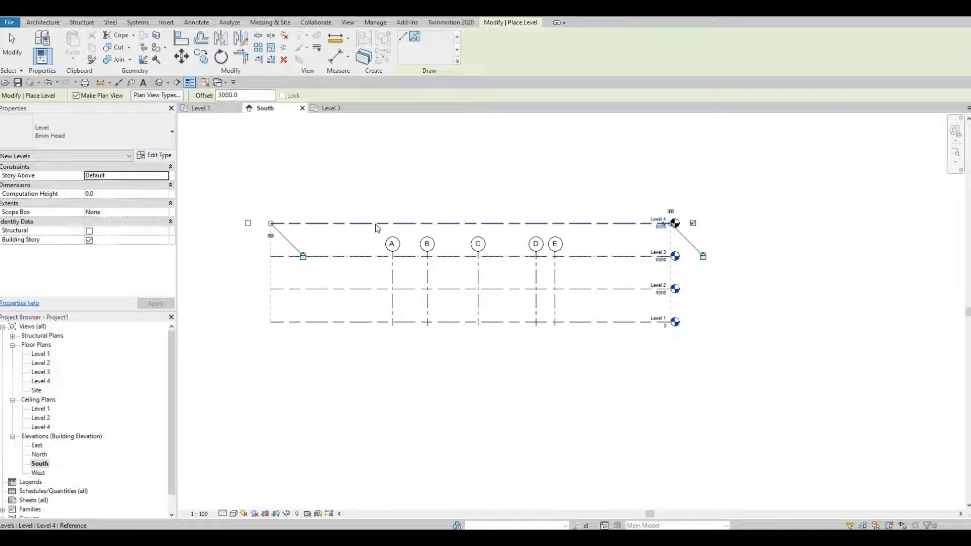
Add more levels by picking existing level lines with the 3000 offset, up to an elevation of 18000.
click(374, 224)
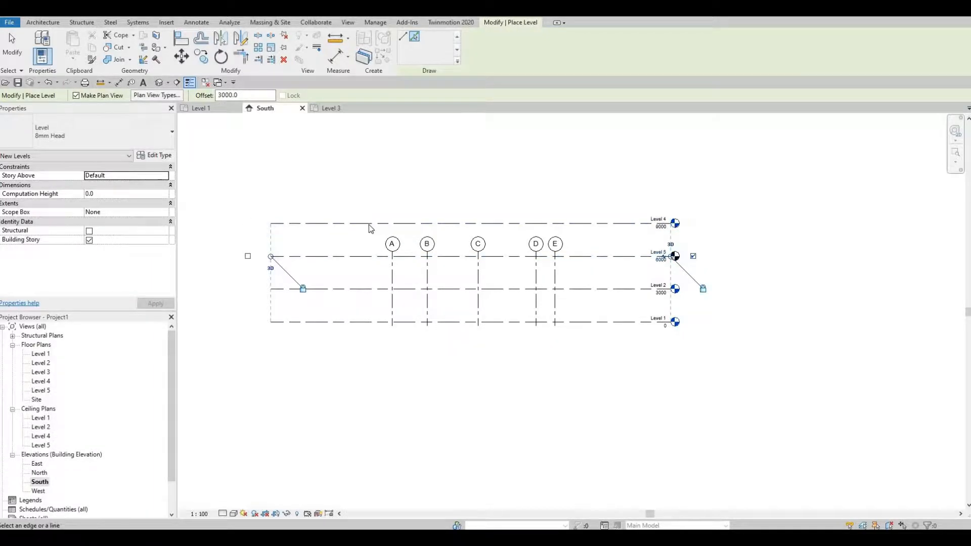
click(370, 224)
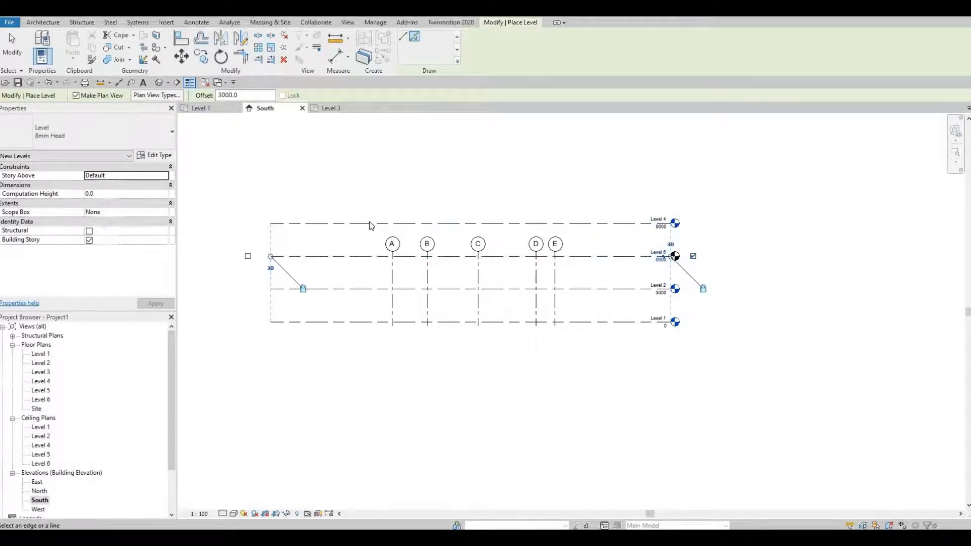
click(371, 224)
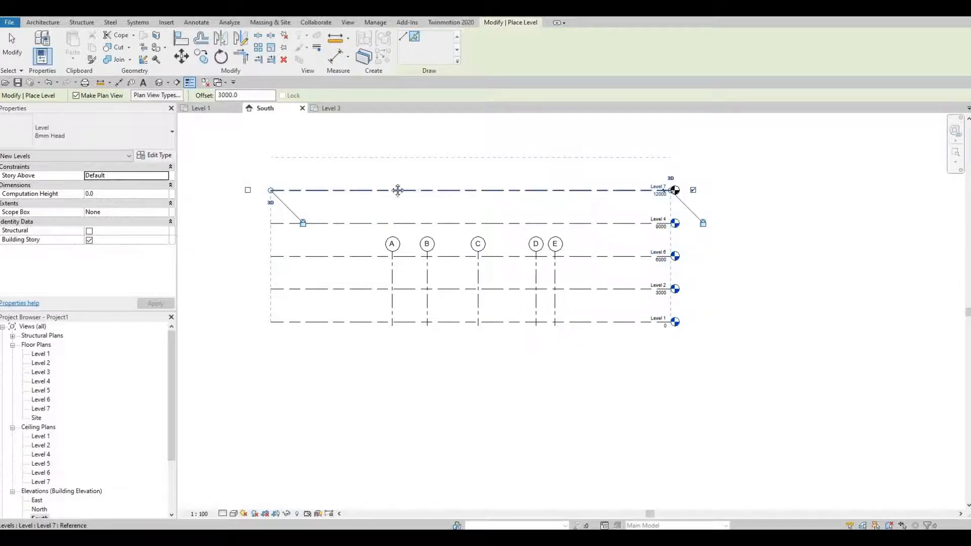
click(398, 190)
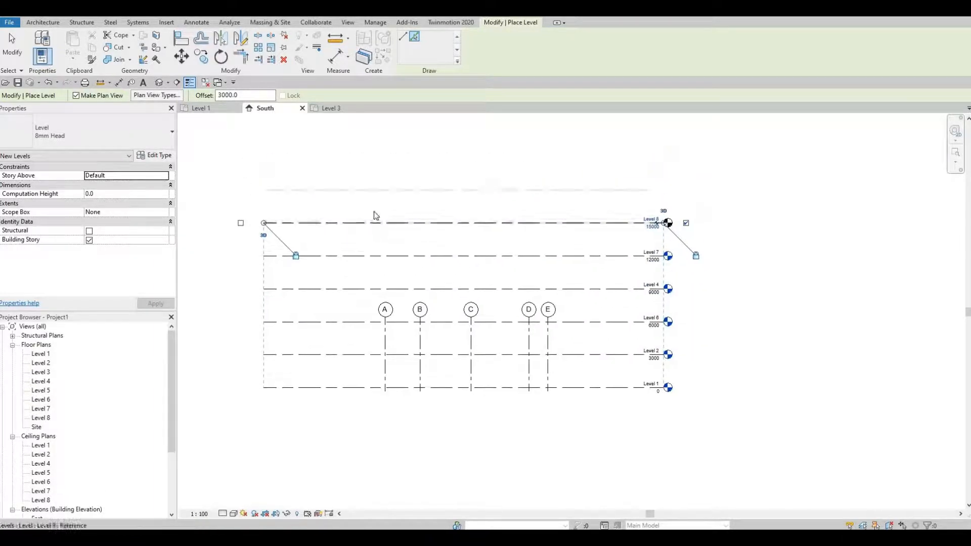
click(375, 222)
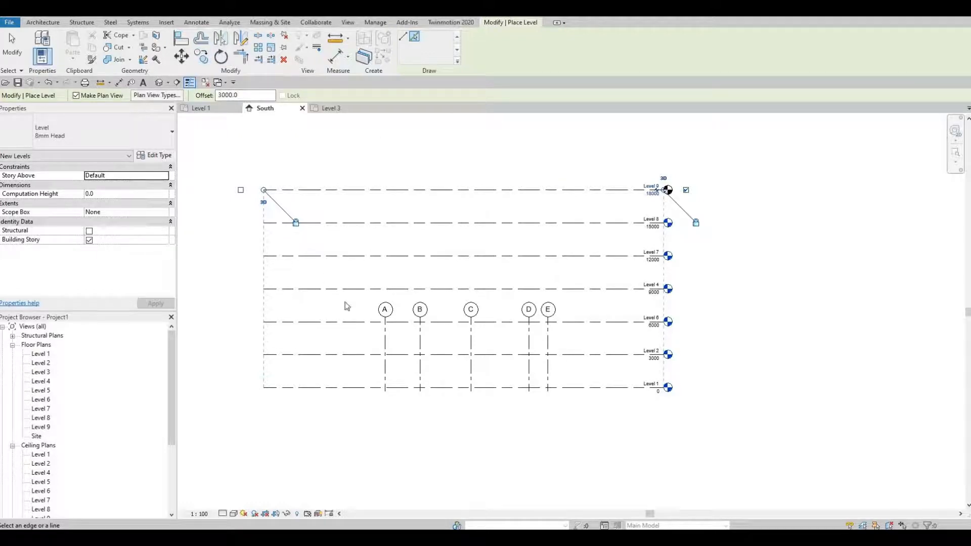
Undo all the levels placed by picking lines, back to the three original levels, and leave the Level tool.
key(ctrl+z)
key(ctrl+z)
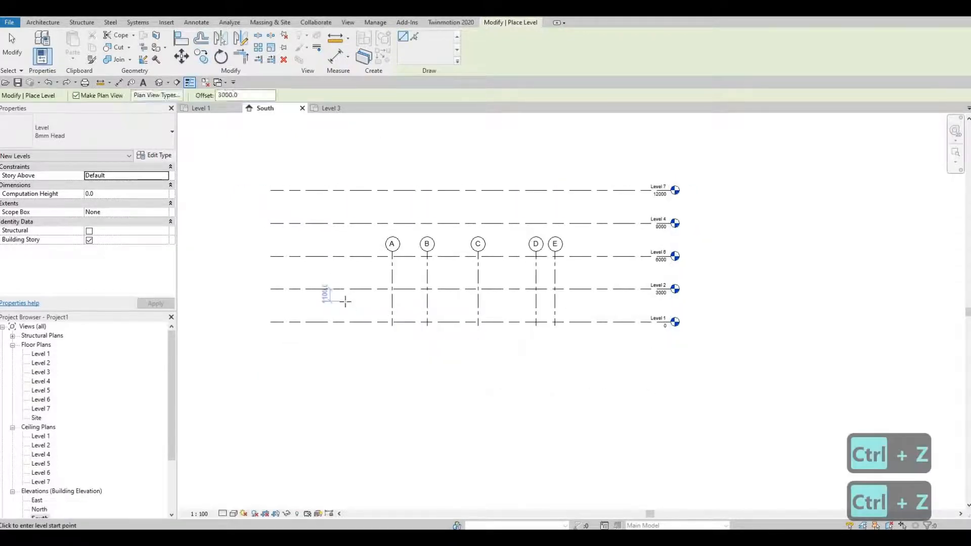
key(ctrl+z)
key(ctrl+z)
key(ctrl+z)
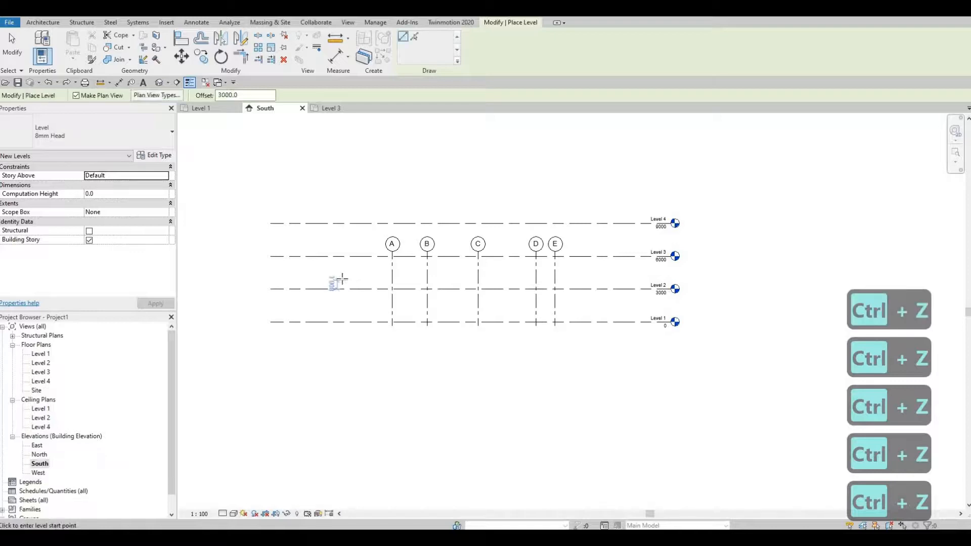
key(ctrl+z)
key(Escape)
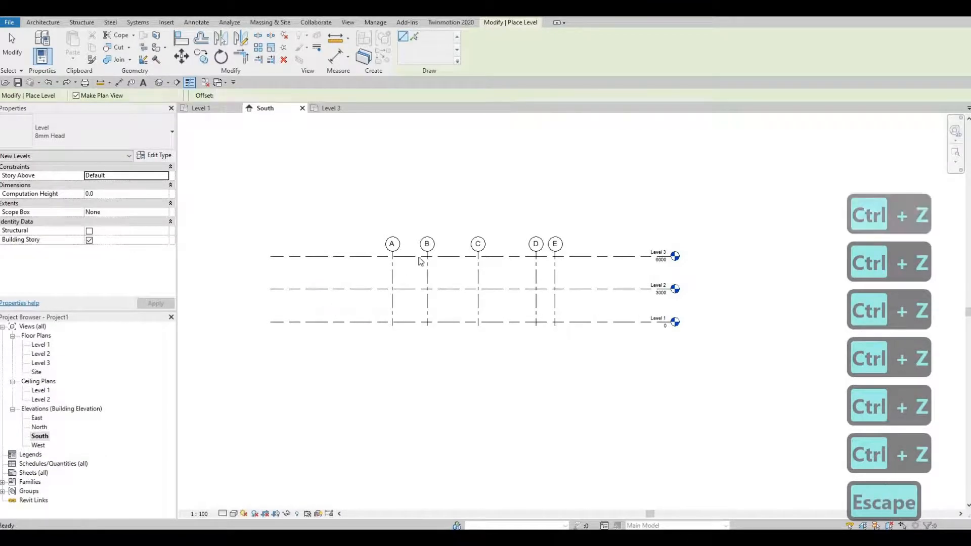
key(Escape)
scroll(418, 260, up, 3)
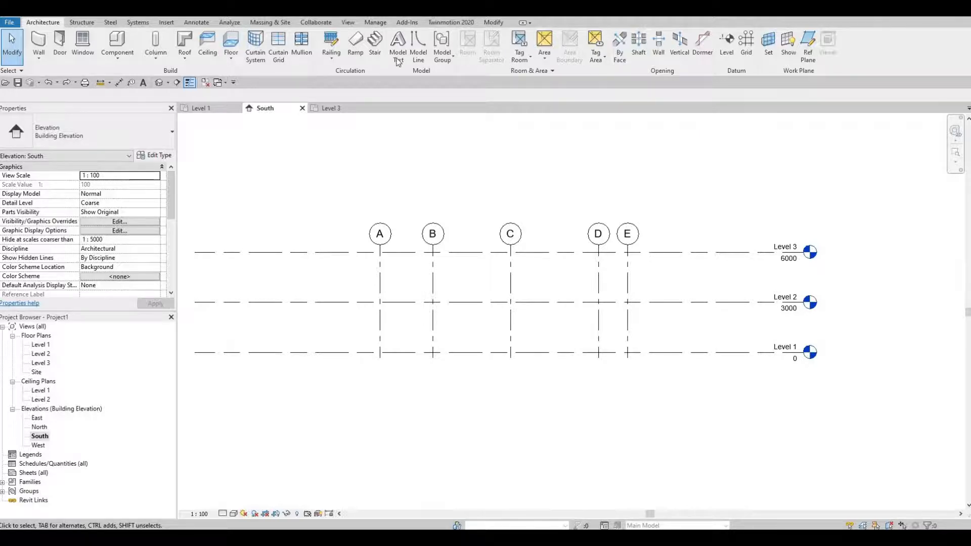
click(350, 22)
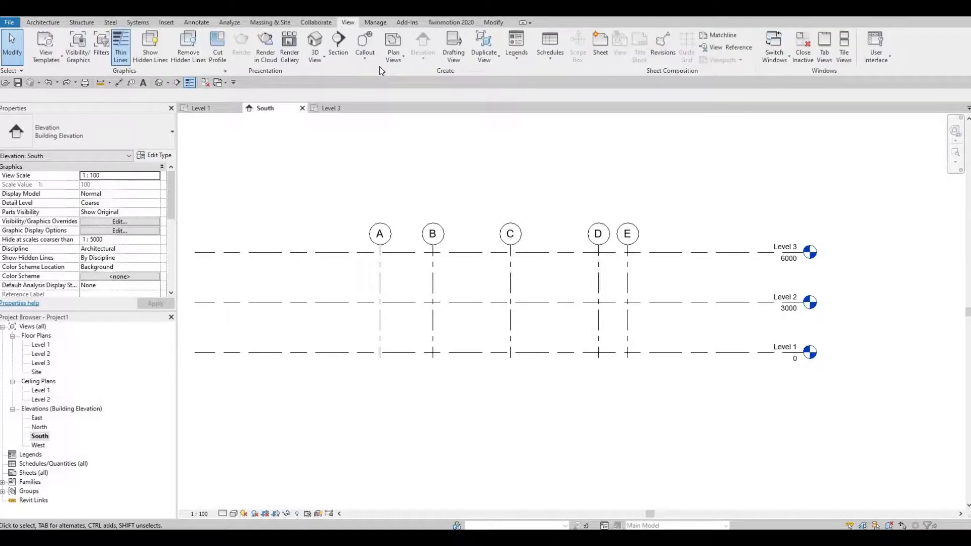
click(392, 57)
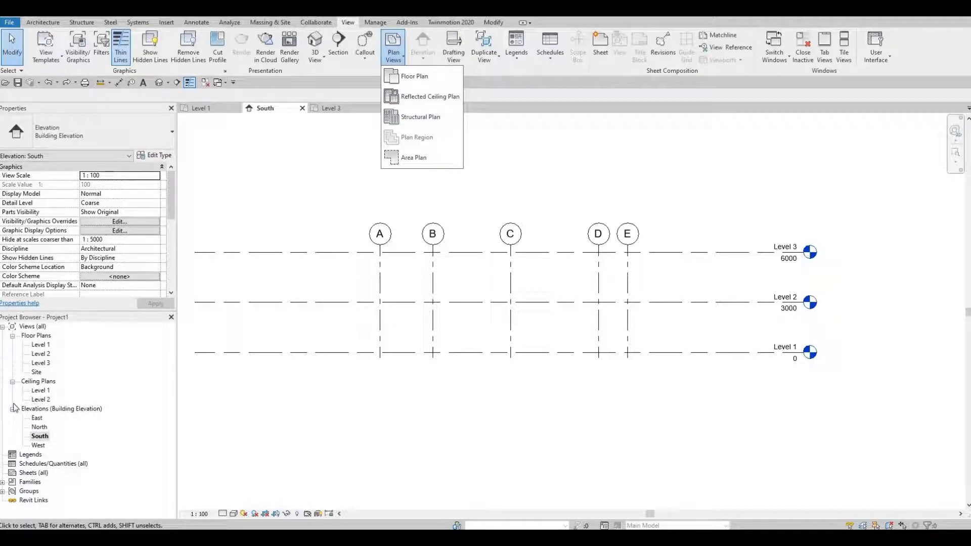
scroll(416, 261, down, 1)
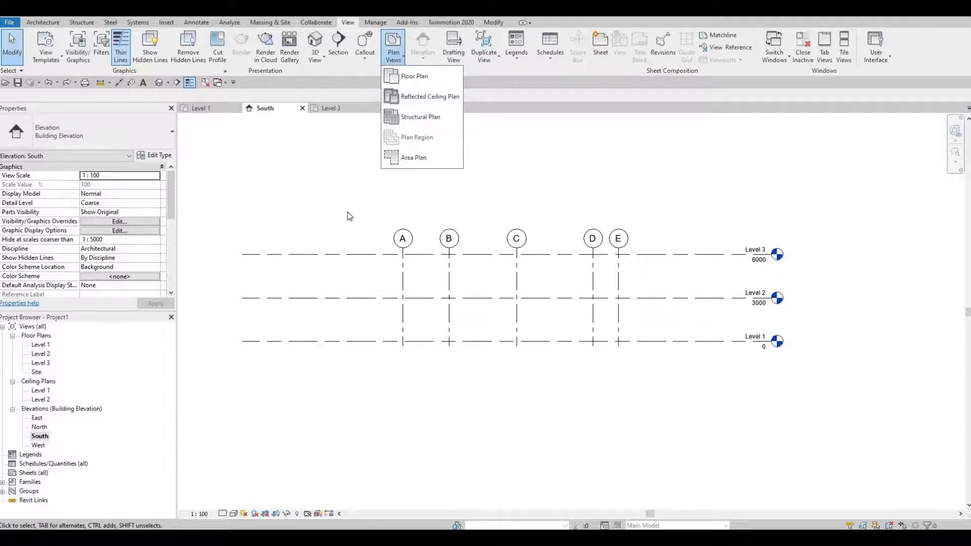
key(Escape)
key(Escape)
Extend the top ends of grids A to E together upward, well above the Level 3 line.
scroll(623, 262, up, 1)
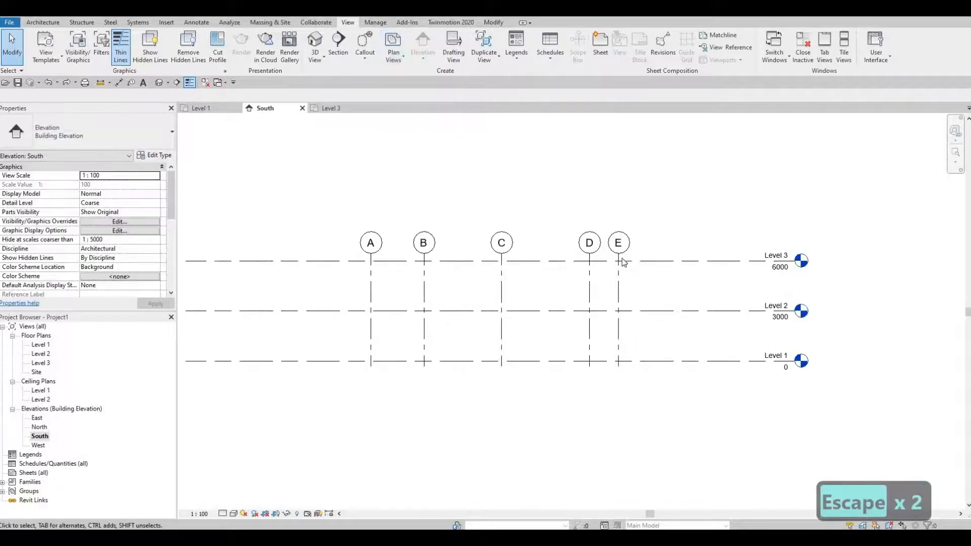
scroll(621, 267, up, 2)
click(618, 271)
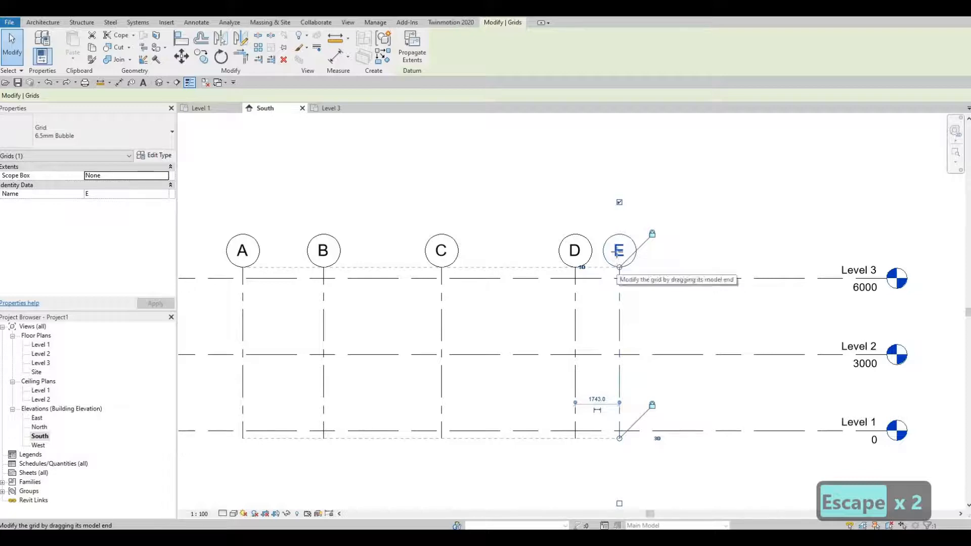
drag(619, 267, 604, 172)
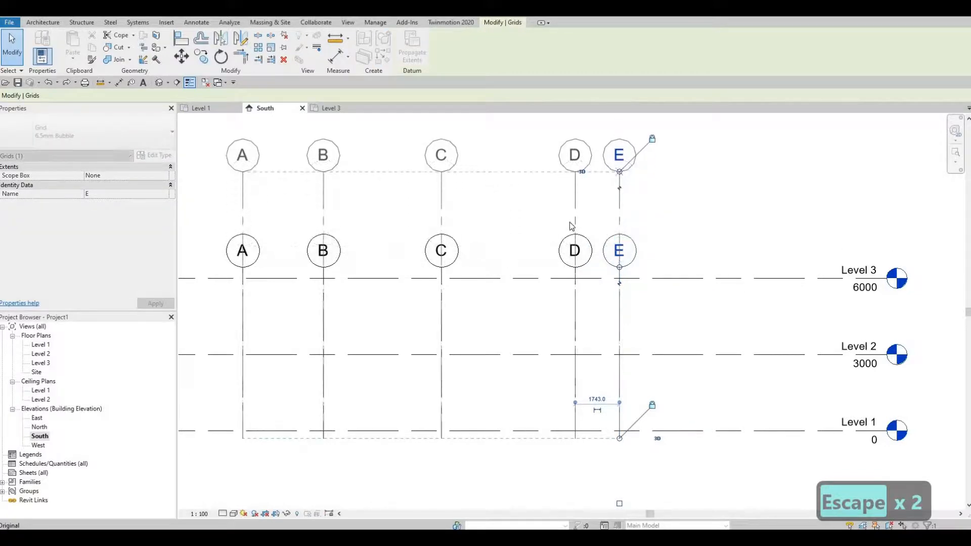
Check the extended grids in the Level 3 floor plan and return to the South elevation.
scroll(568, 224, down, 2)
scroll(623, 226, down, 1)
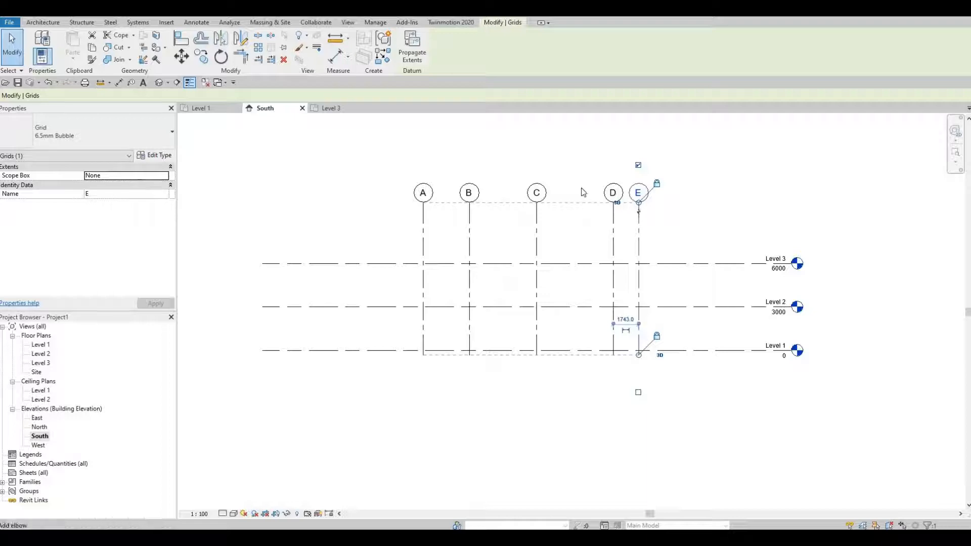
key(Escape)
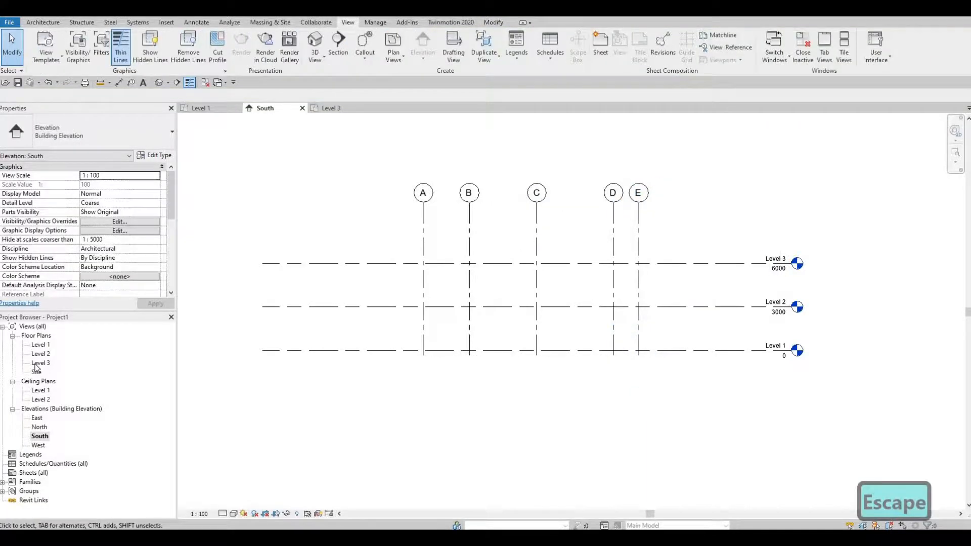
double_click(37, 364)
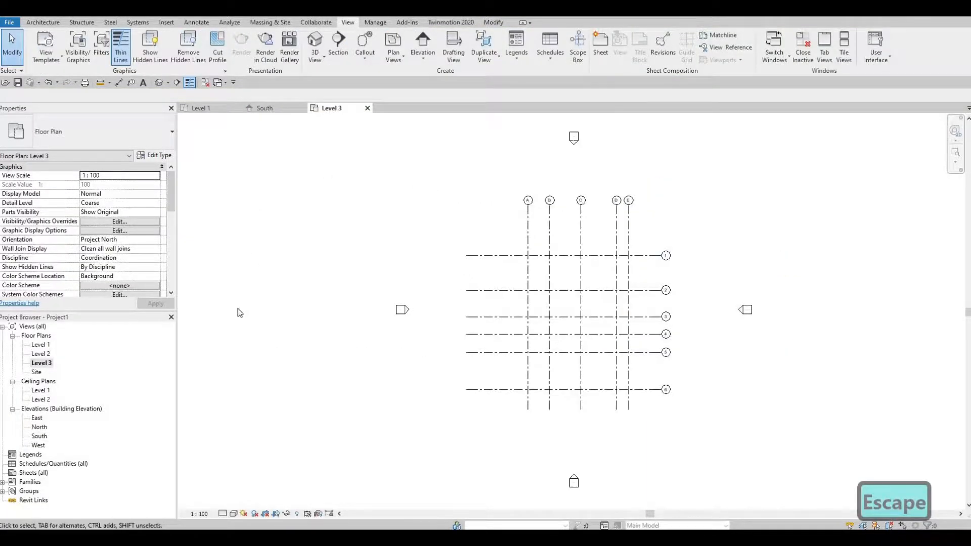
click(42, 346)
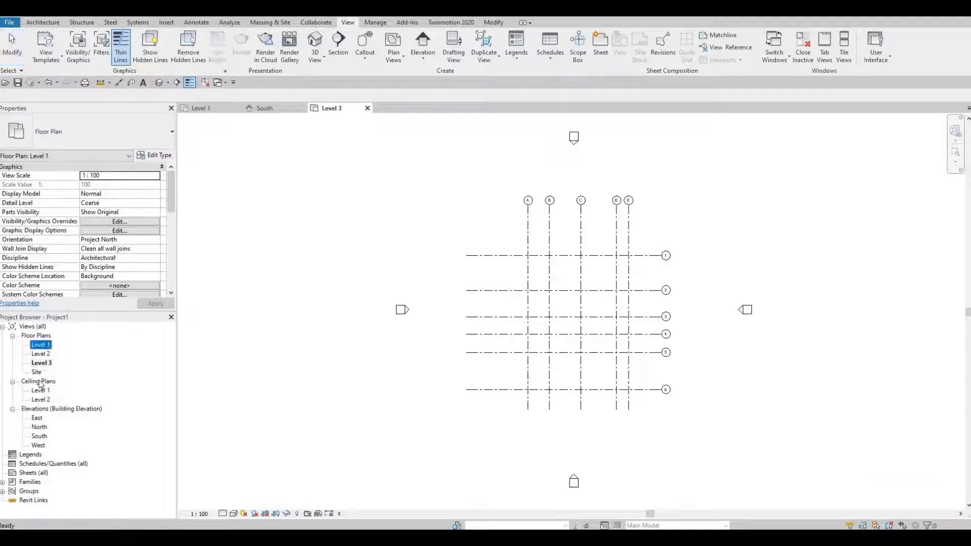
double_click(38, 437)
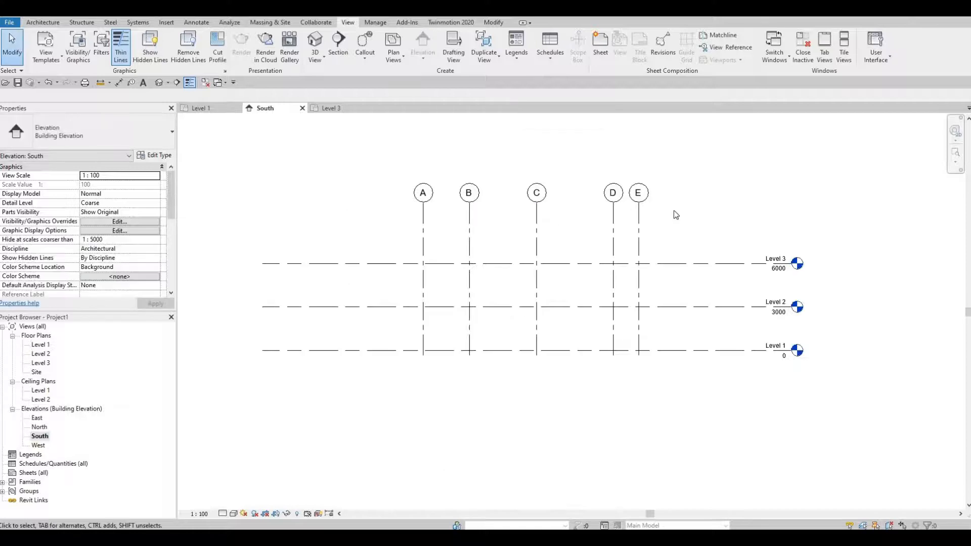
Lower the top ends of grids A to E below the Level 3 line and check the Level 3 floor plan.
drag(375, 164, 618, 275)
click(637, 212)
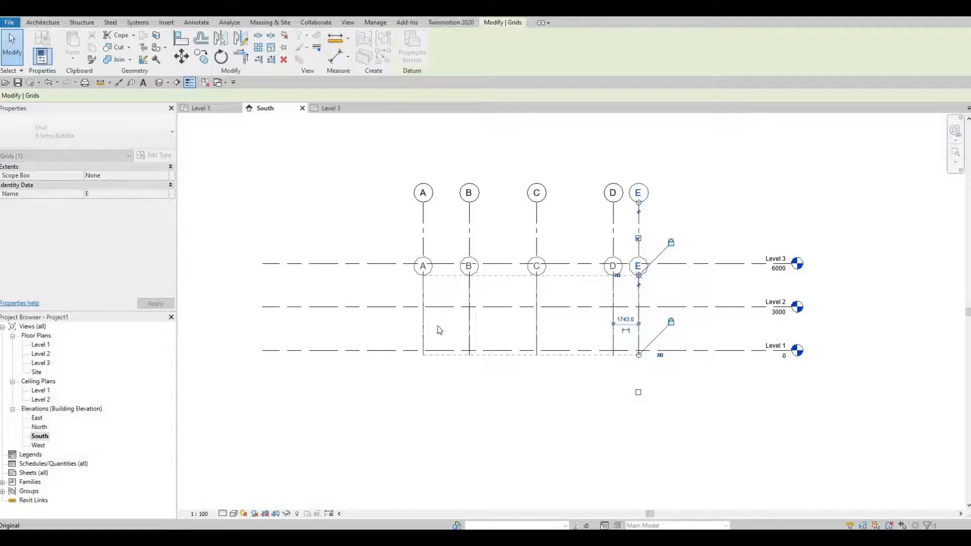
double_click(41, 363)
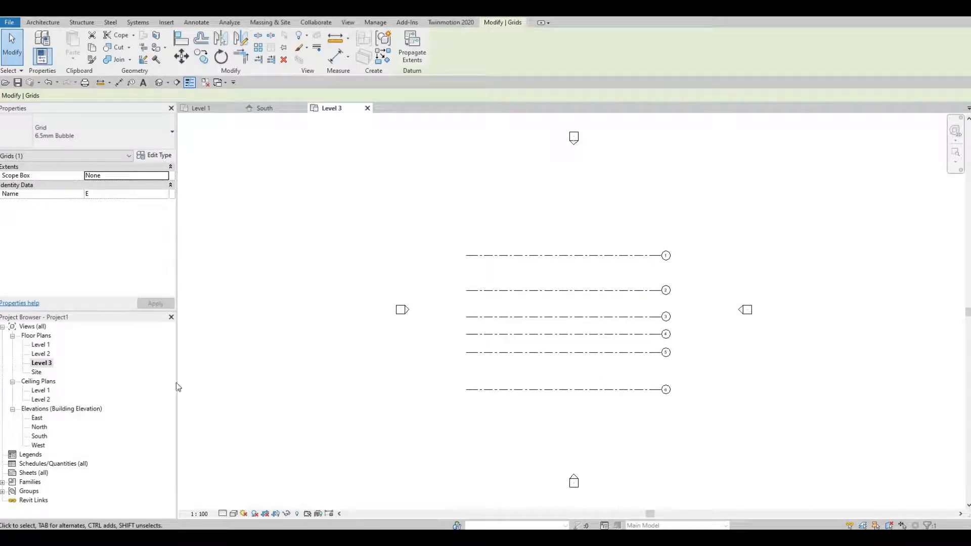
In the South elevation, raise the top ends of grids A to E well above Level 3, checking the Level 3 floor plan midway.
double_click(40, 437)
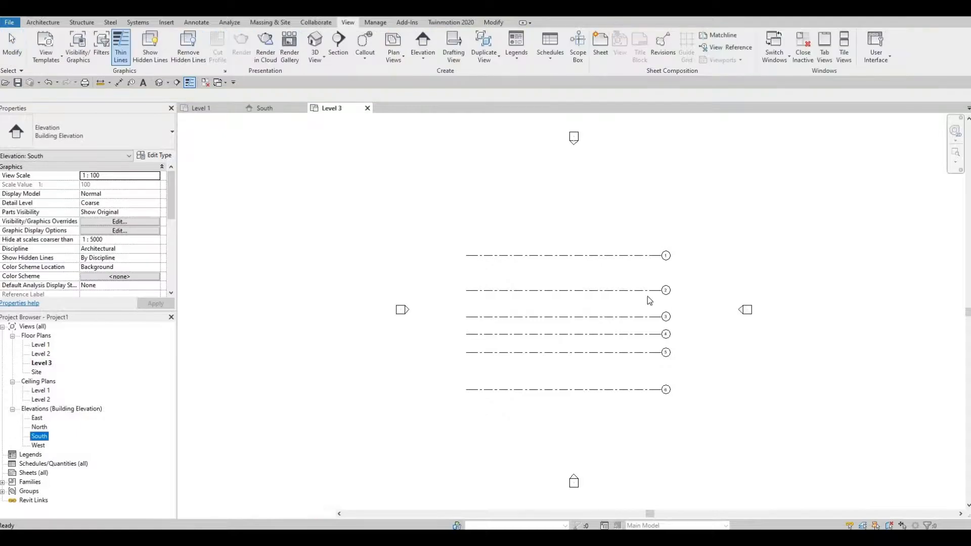
drag(639, 275, 639, 225)
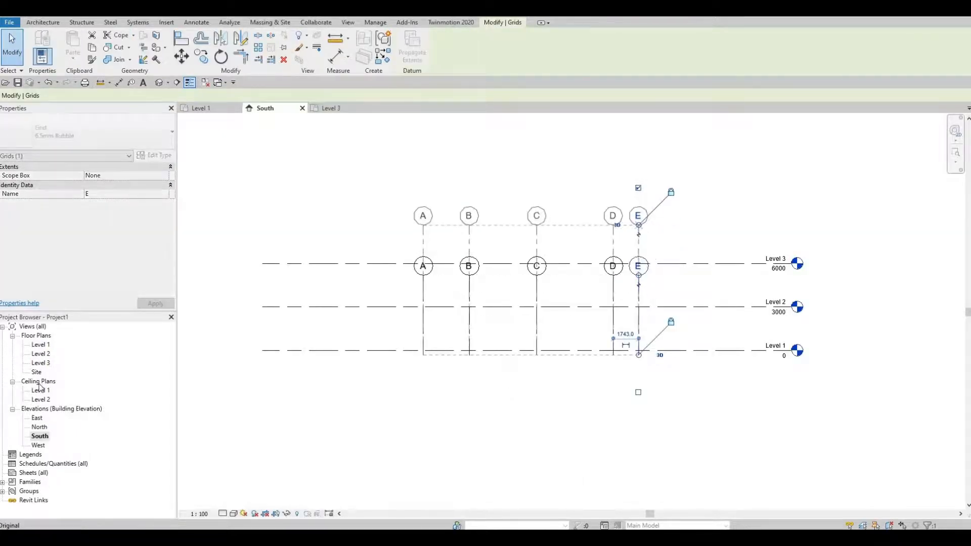
double_click(41, 364)
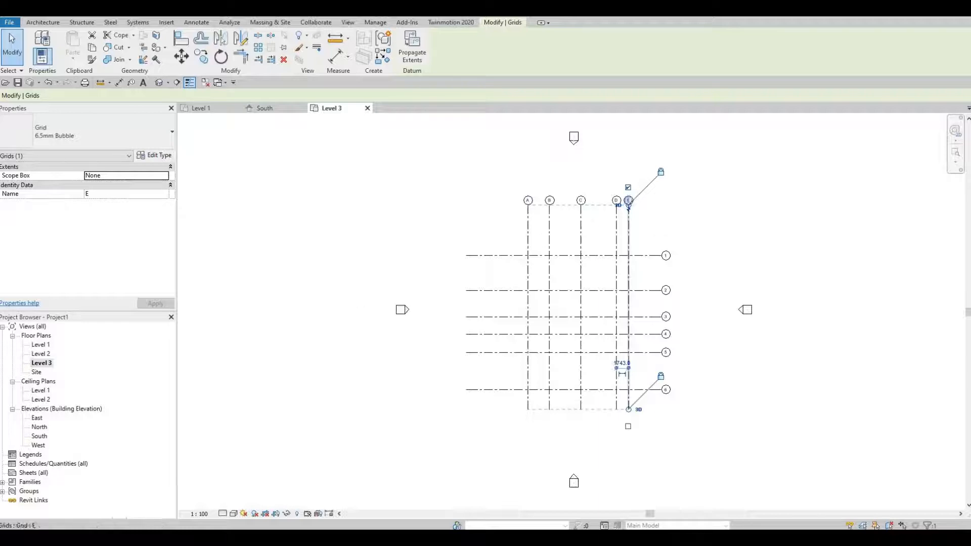
double_click(39, 437)
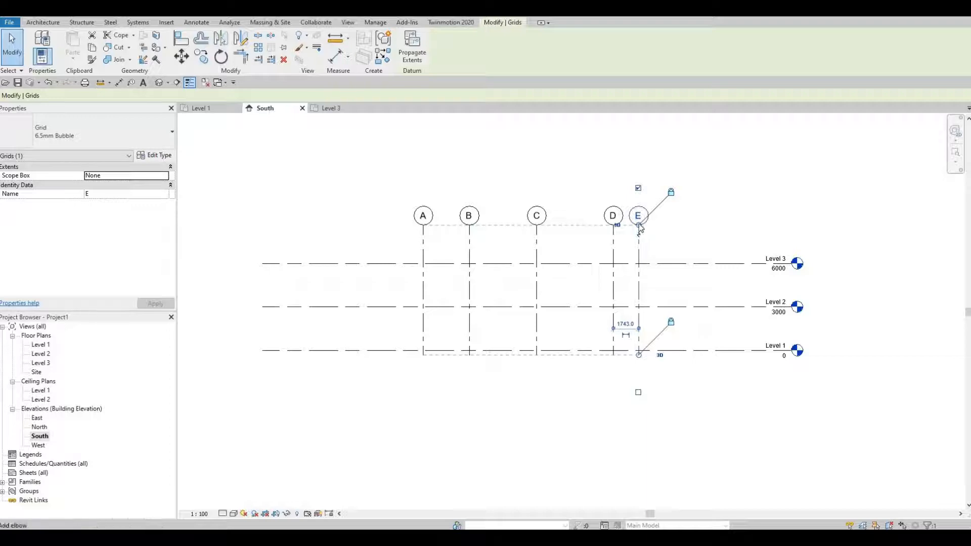
drag(638, 226, 453, 233)
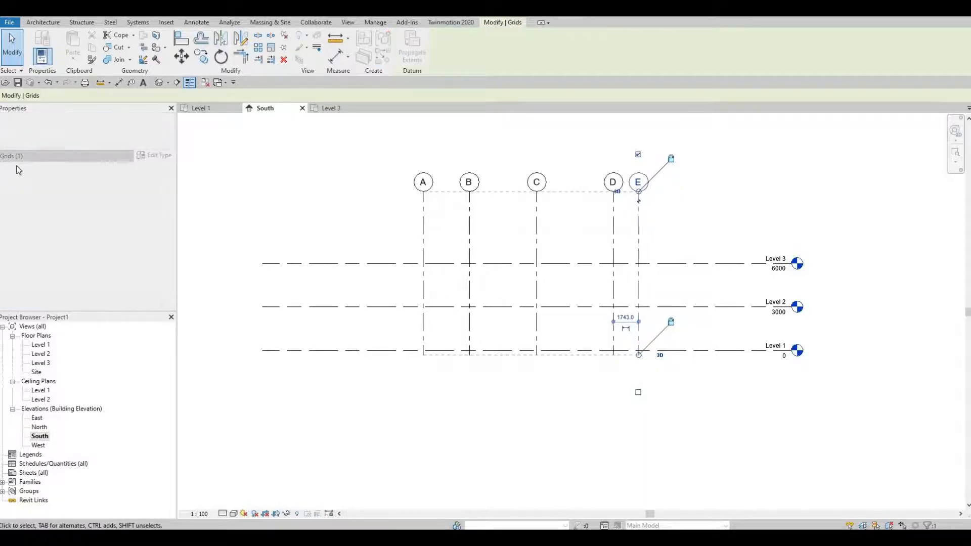
Add an aligned dimension string across grids A, B, C, D and E, just above the Level 3 line.
click(118, 82)
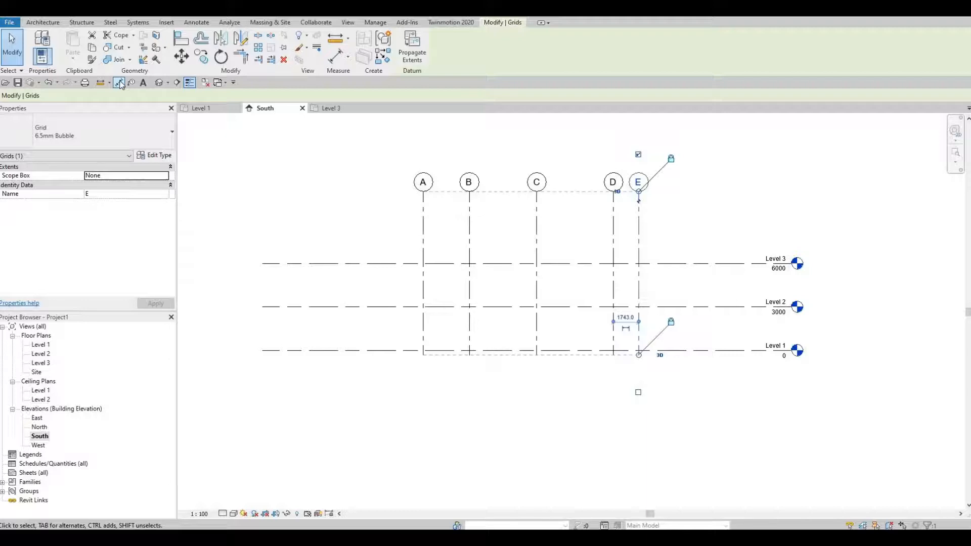
click(424, 215)
click(469, 215)
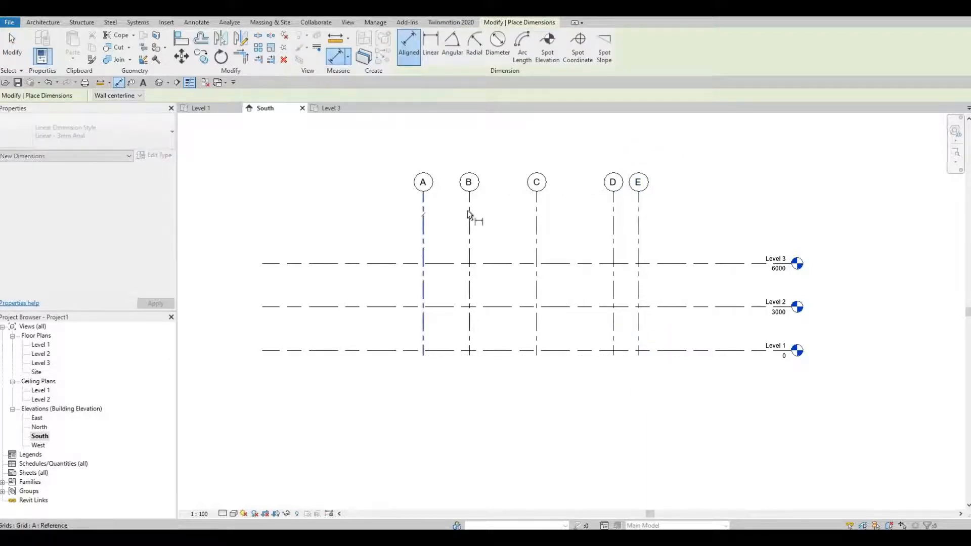
click(536, 218)
click(613, 221)
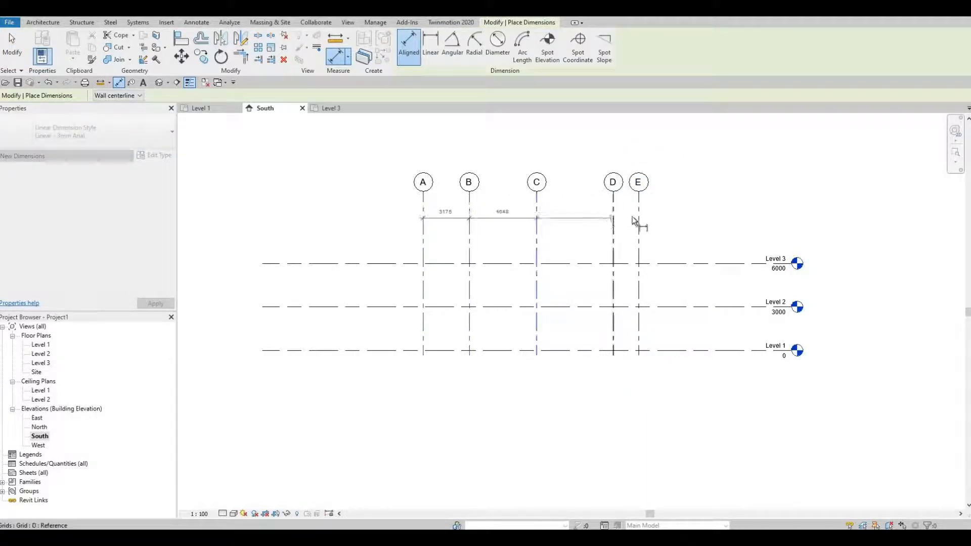
click(639, 222)
click(663, 234)
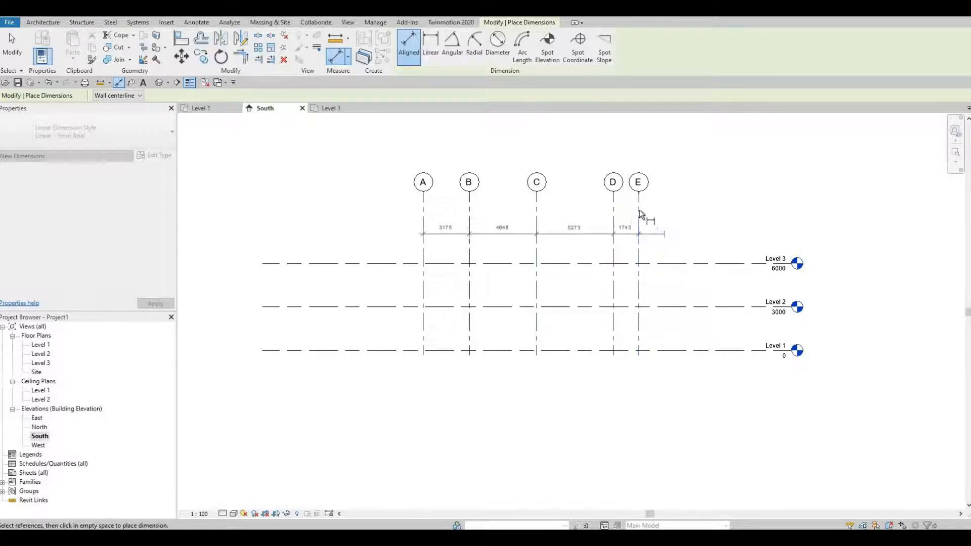
Add an overall aligned dimension from grid E to grid A above the grid dimension string.
click(639, 210)
click(423, 211)
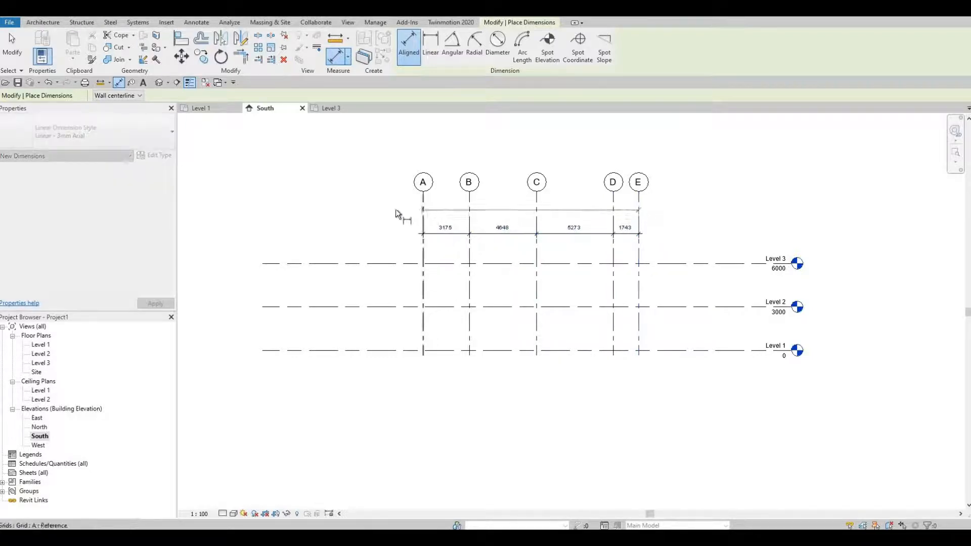
click(397, 209)
Add a vertical dimension string across Level 3, Level 2 and Level 1, between grid E and the level heads.
click(705, 262)
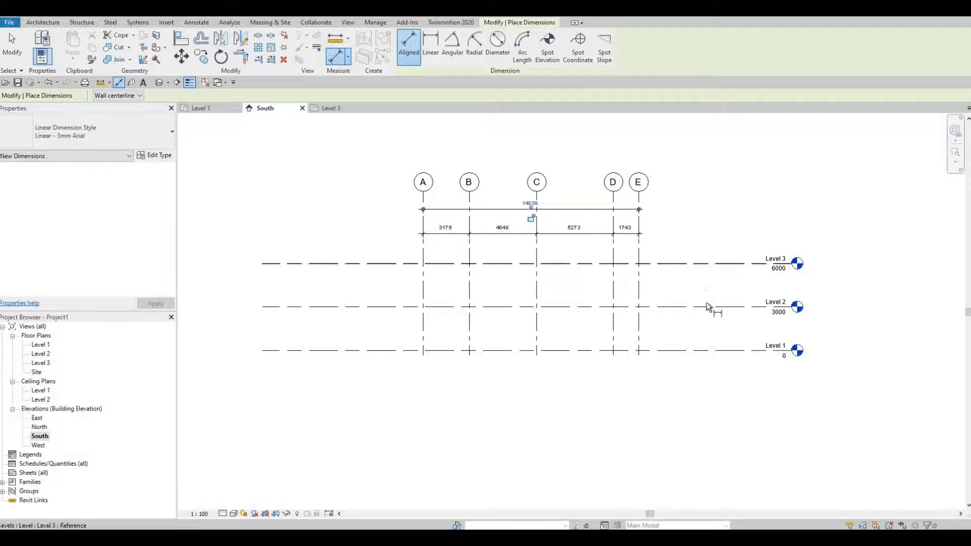
click(705, 304)
click(711, 349)
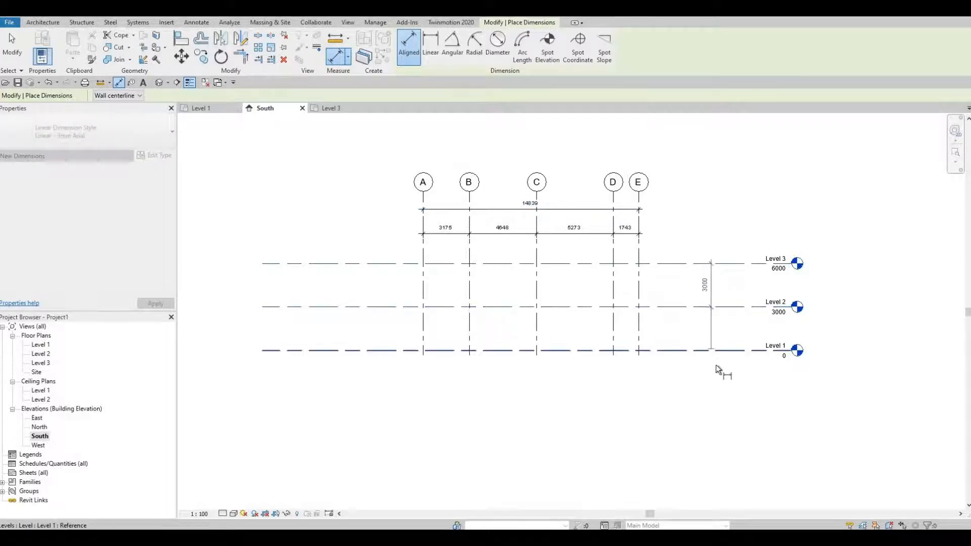
click(715, 285)
Add an overall vertical dimension from Level 3 to Level 1 beside the level dimension string.
click(745, 263)
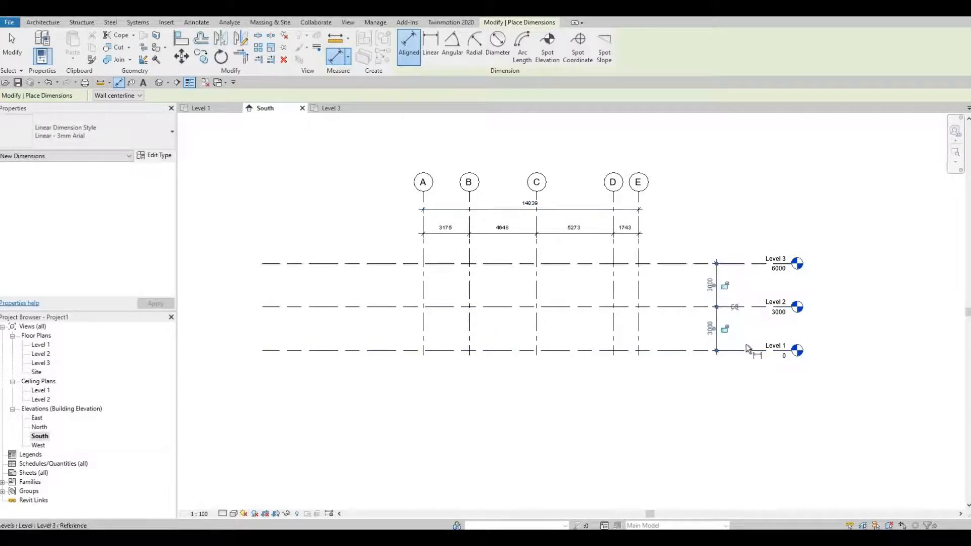
click(745, 348)
click(745, 389)
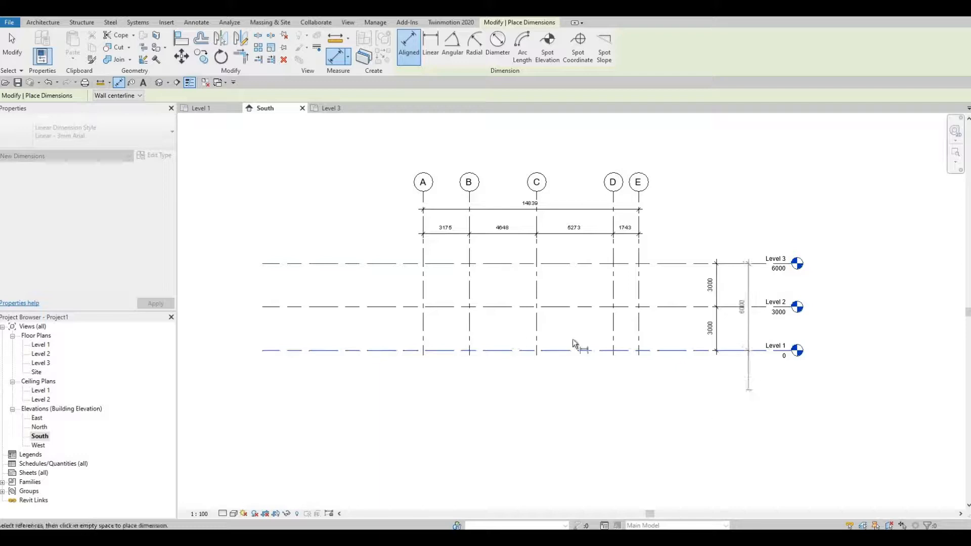
middle_drag(553, 340, 563, 319)
key(Escape)
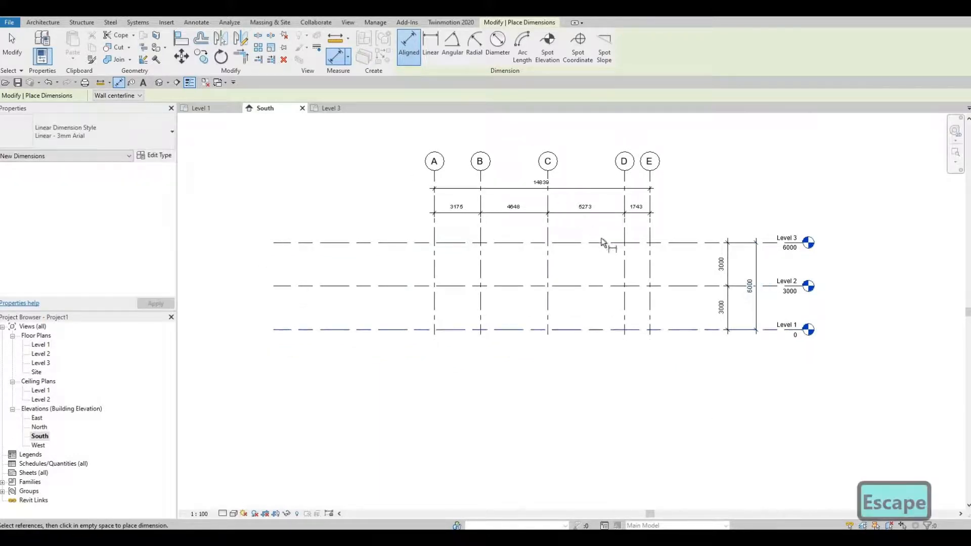
Switch to the Level 1 floor plan, close all inactive views and leave the dimension command.
scroll(575, 217, up, 1)
middle_drag(452, 308, 433, 339)
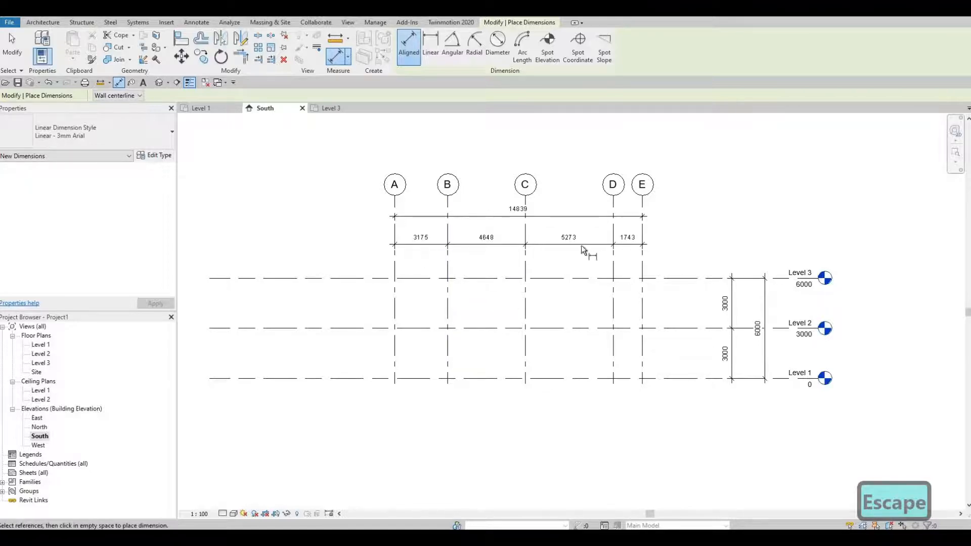
middle_drag(615, 289, 641, 288)
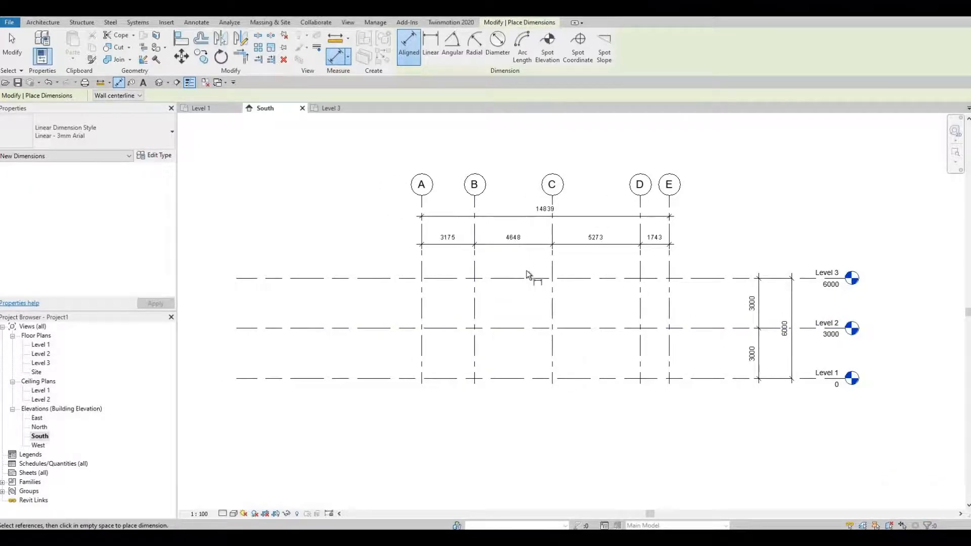
click(212, 109)
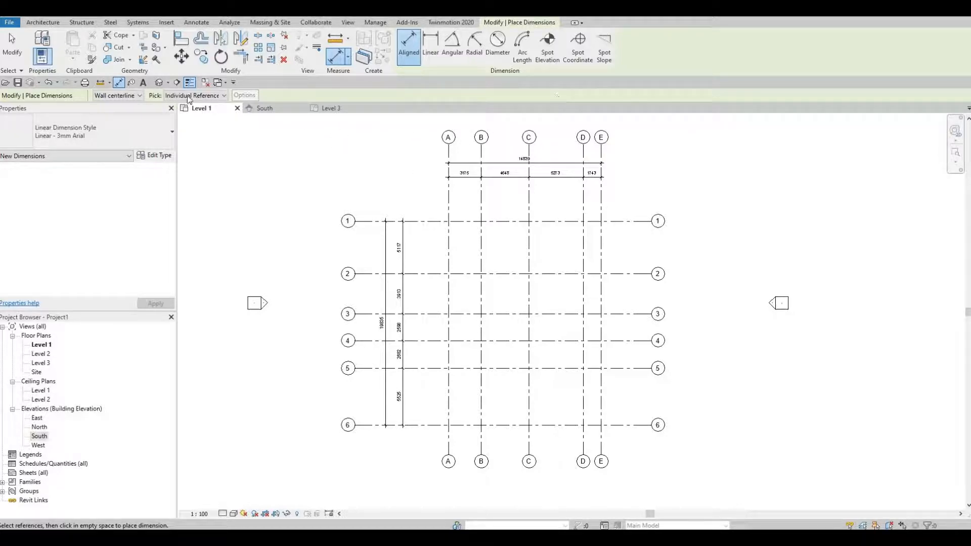
click(206, 83)
key(Escape)
key(Escape)
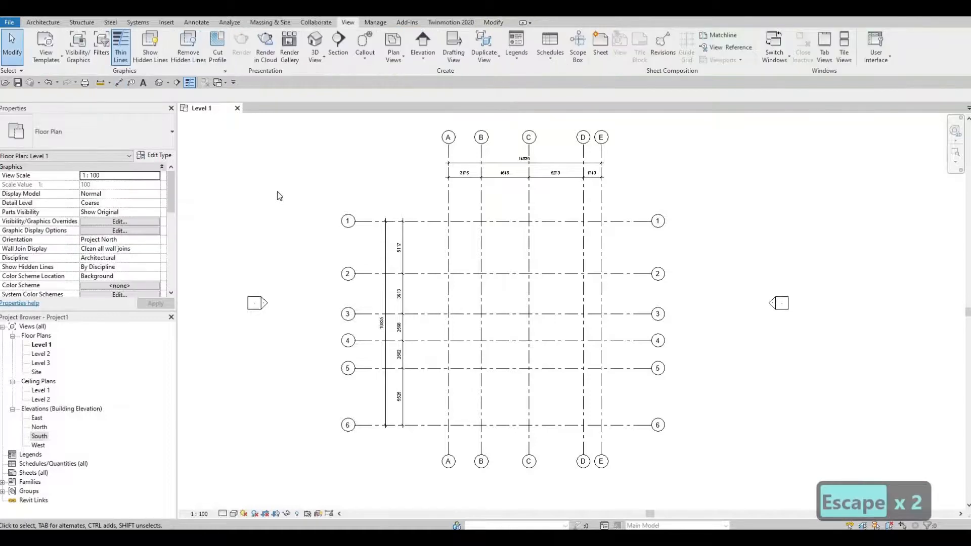
Open the Project Units settings to review the unit formats and close them without changes.
key(u)
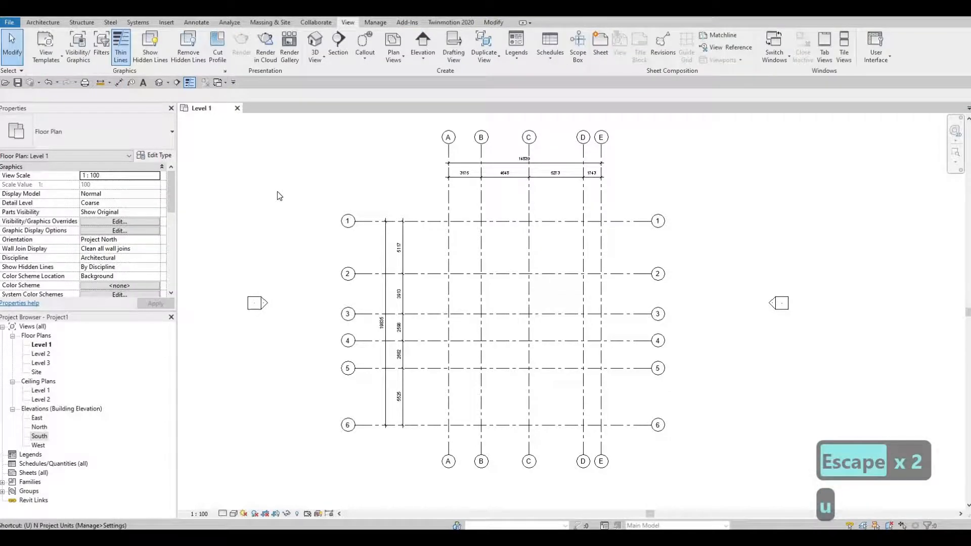
key(n)
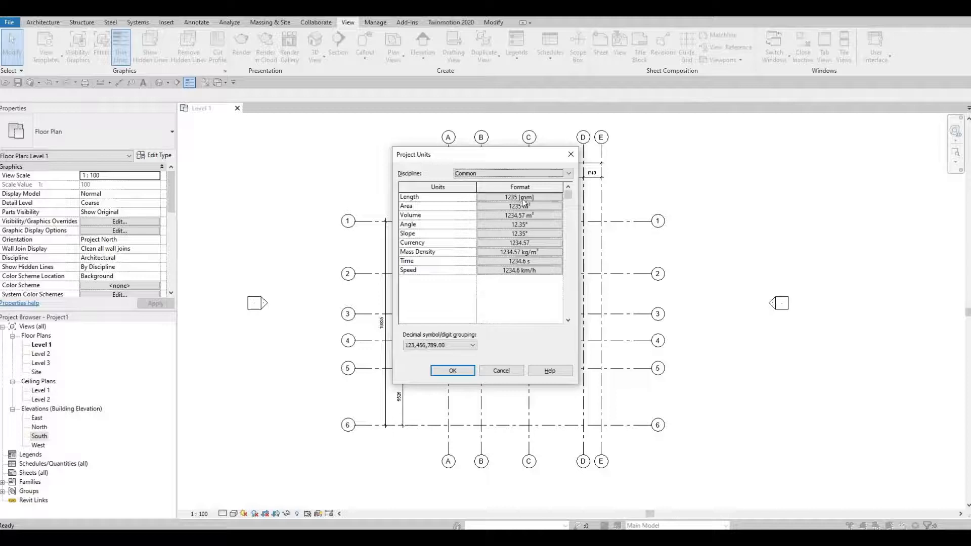
click(571, 155)
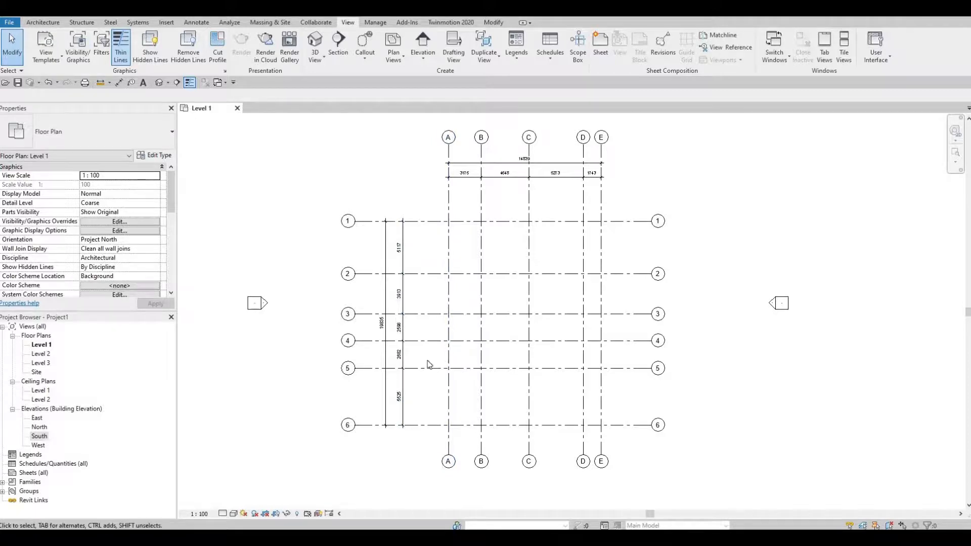
scroll(401, 314, up, 4)
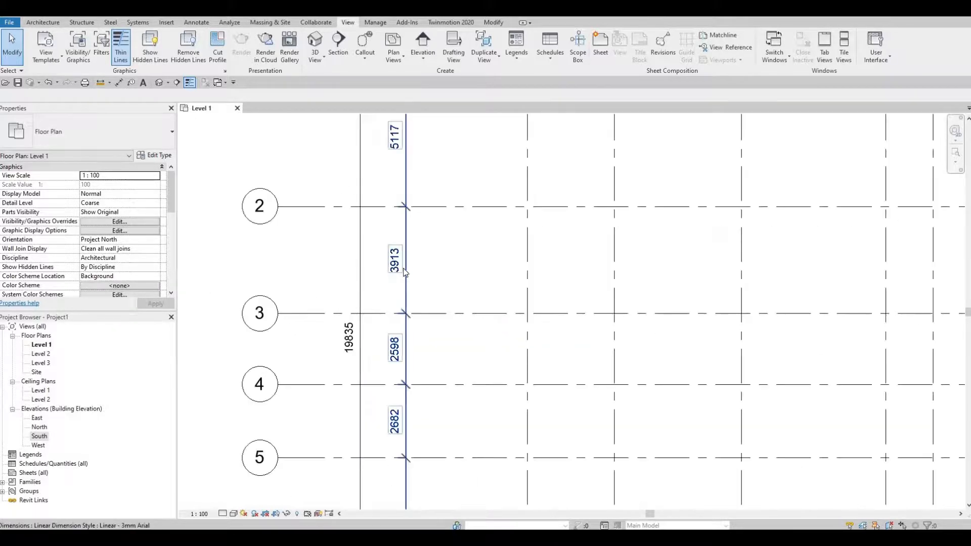
scroll(409, 264, down, 3)
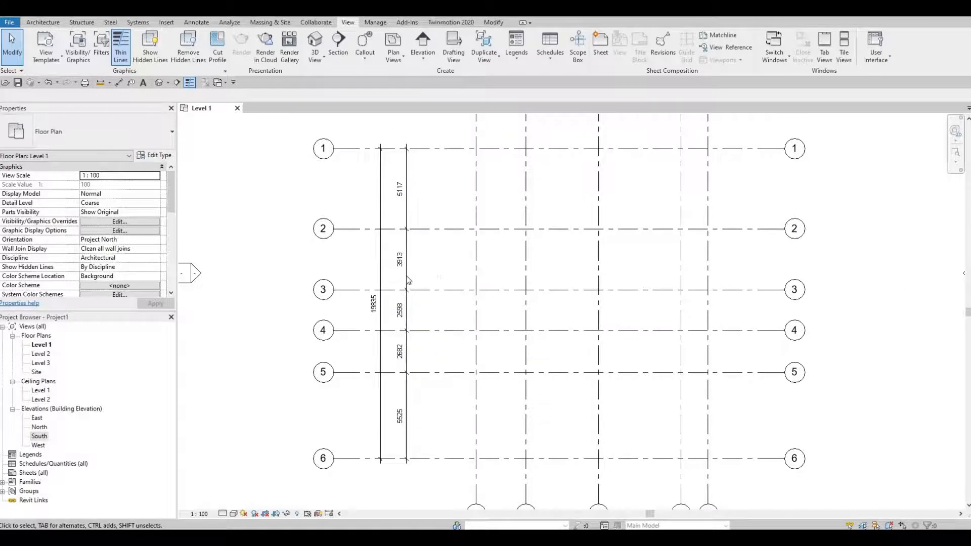
scroll(412, 268, up, 3)
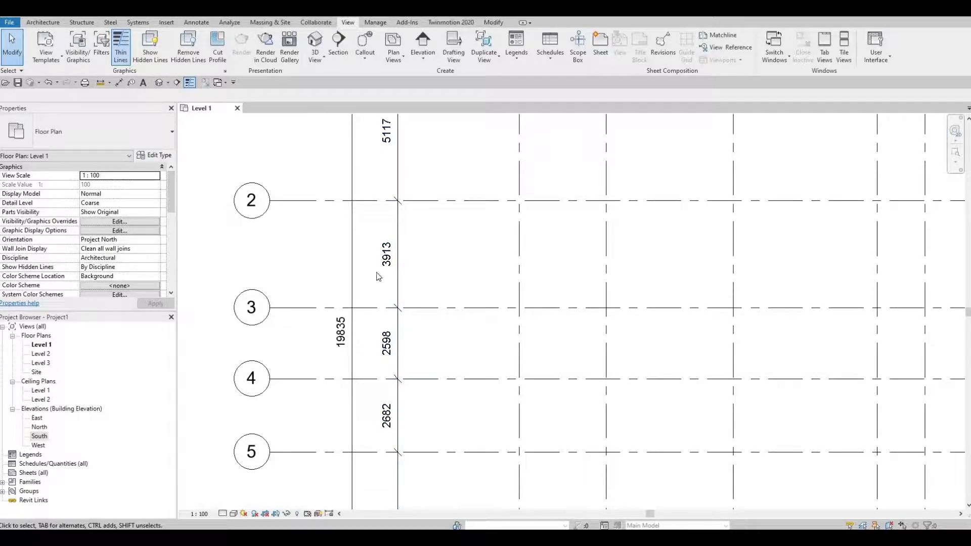
scroll(392, 293, down, 3)
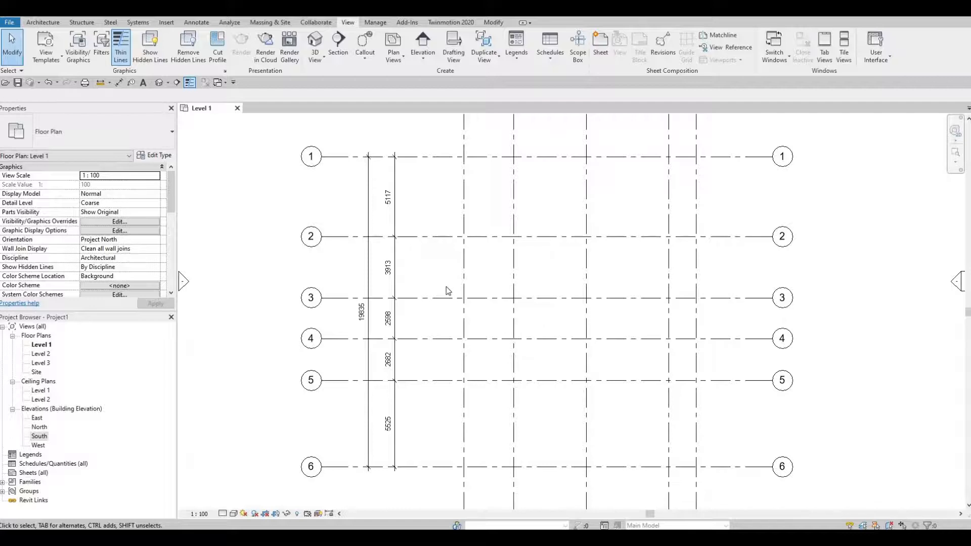
scroll(447, 288, down, 3)
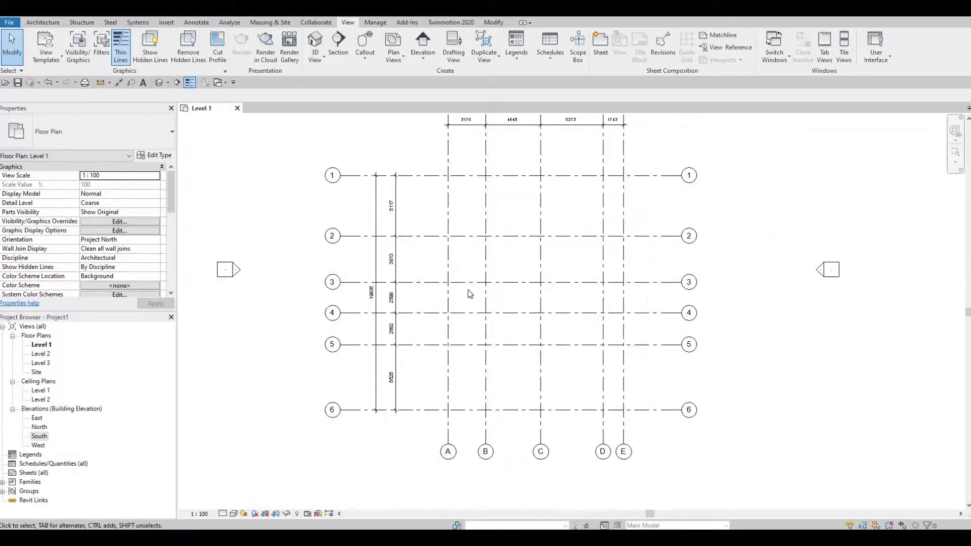
scroll(468, 296, down, 2)
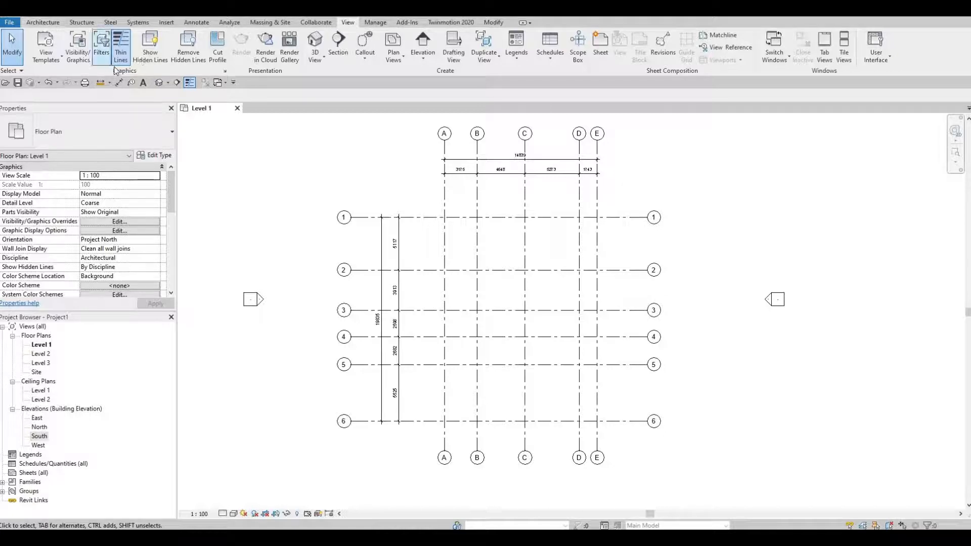
Start the Wall tool, inspect the layer structure of the Generic - 200mm wall type and close it without changes.
click(42, 22)
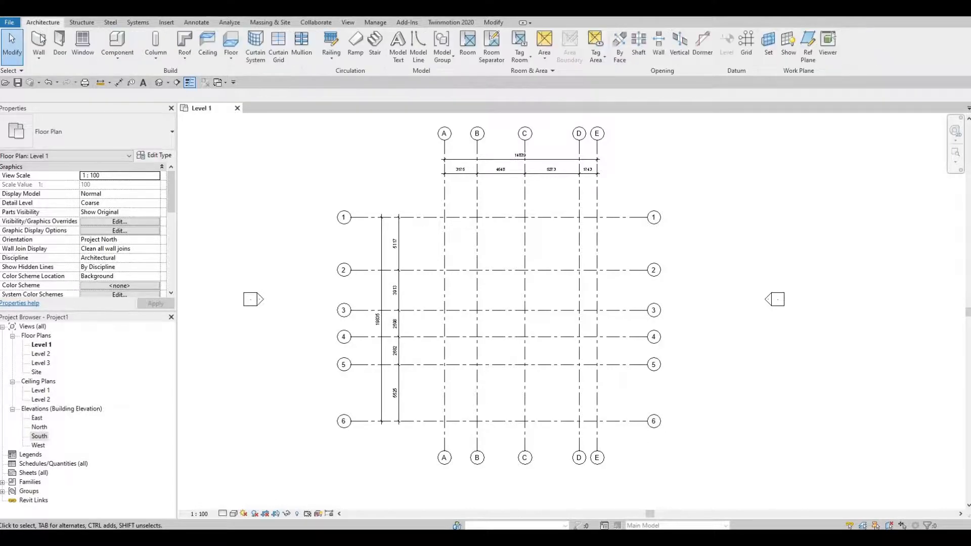
click(38, 43)
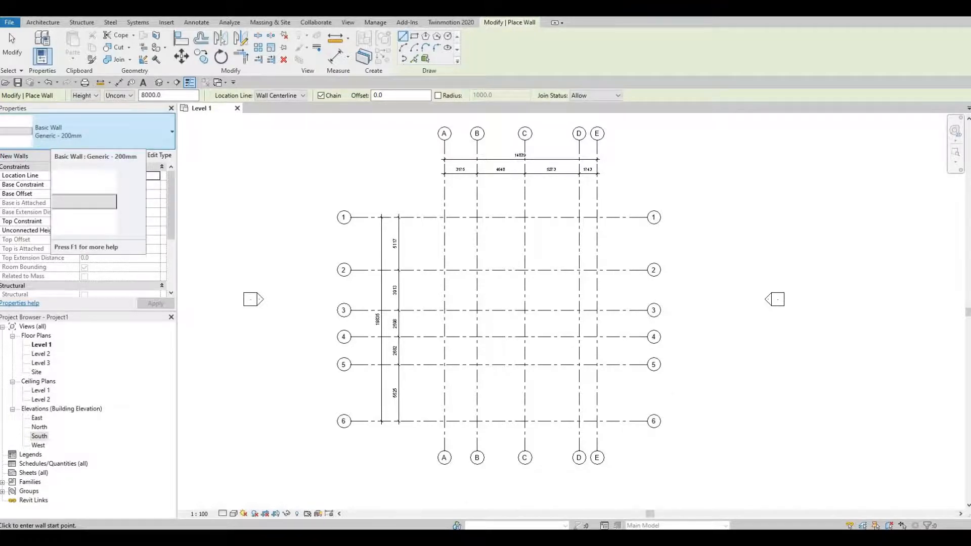
click(84, 133)
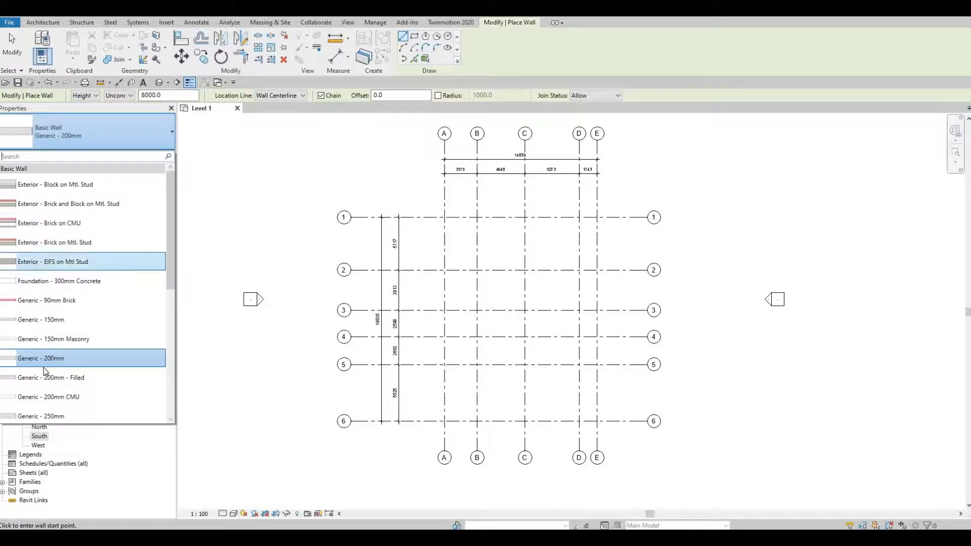
click(162, 144)
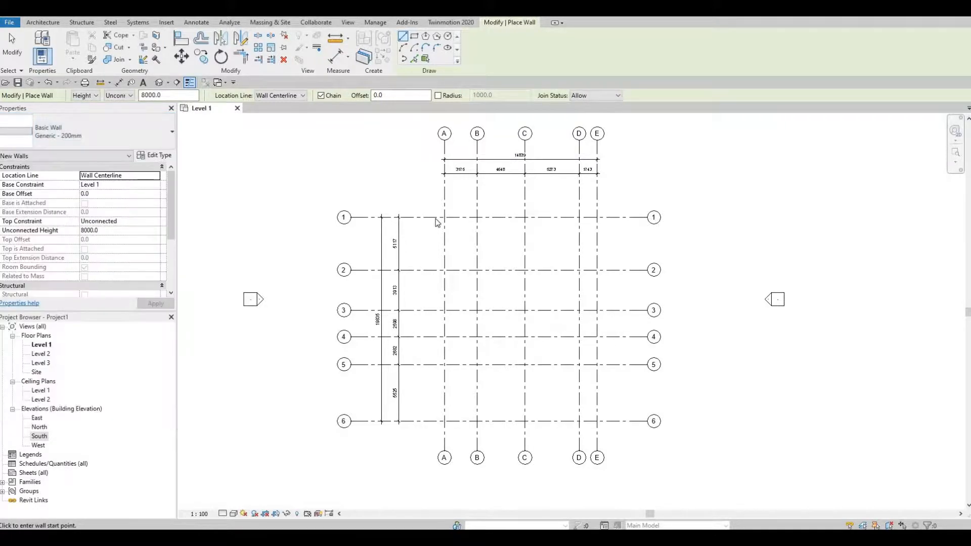
click(153, 155)
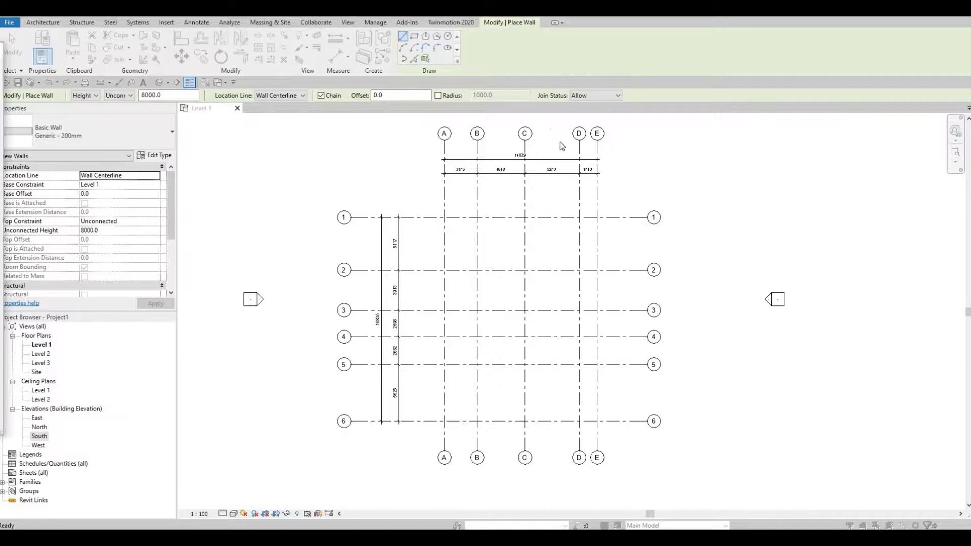
click(632, 166)
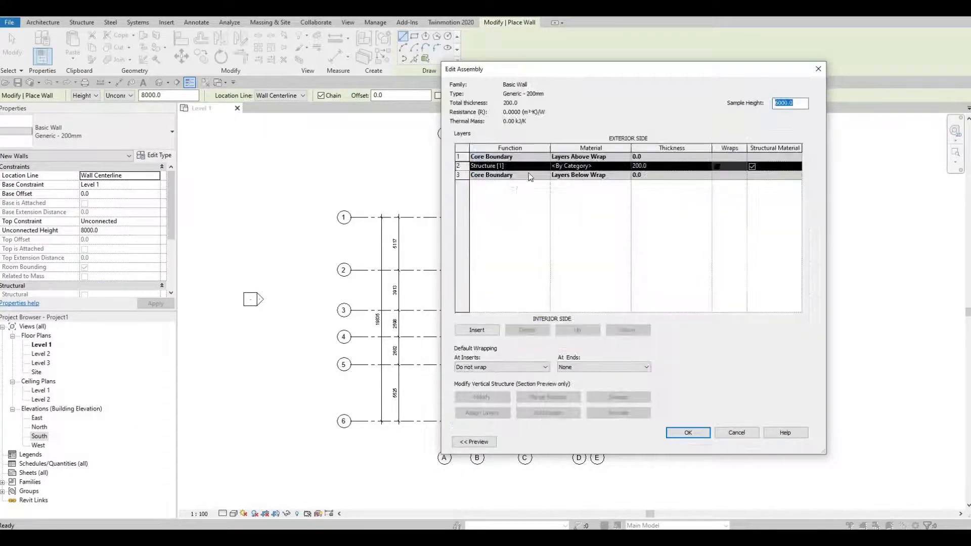
click(817, 70)
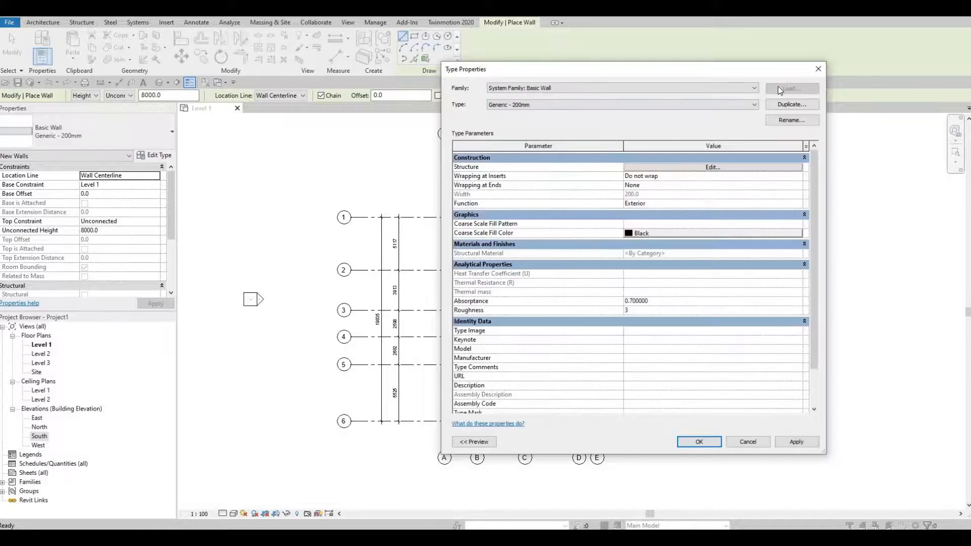
click(818, 69)
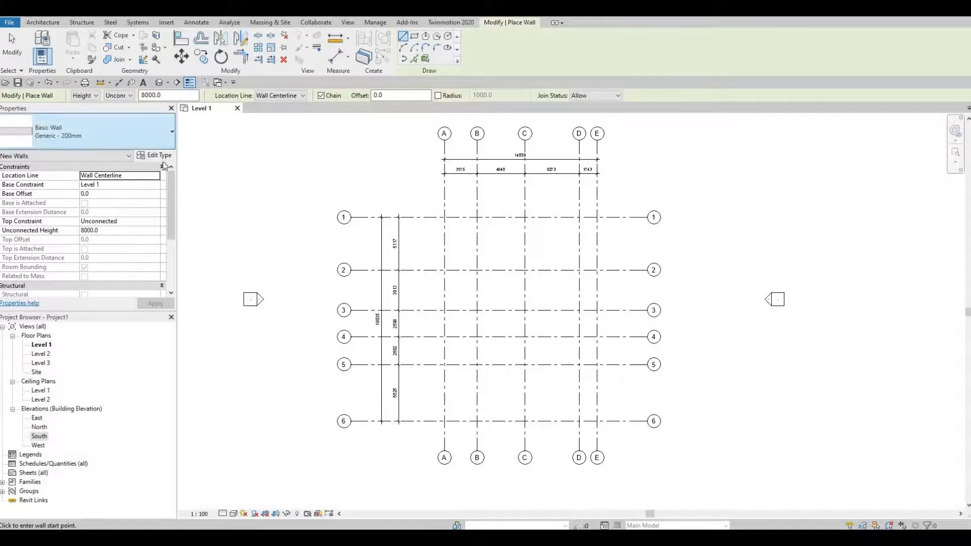
Choose the Exterior - Brick on Mtl. Stud wall type and duplicate it under the name EXTERIRO WALL 1.
click(126, 132)
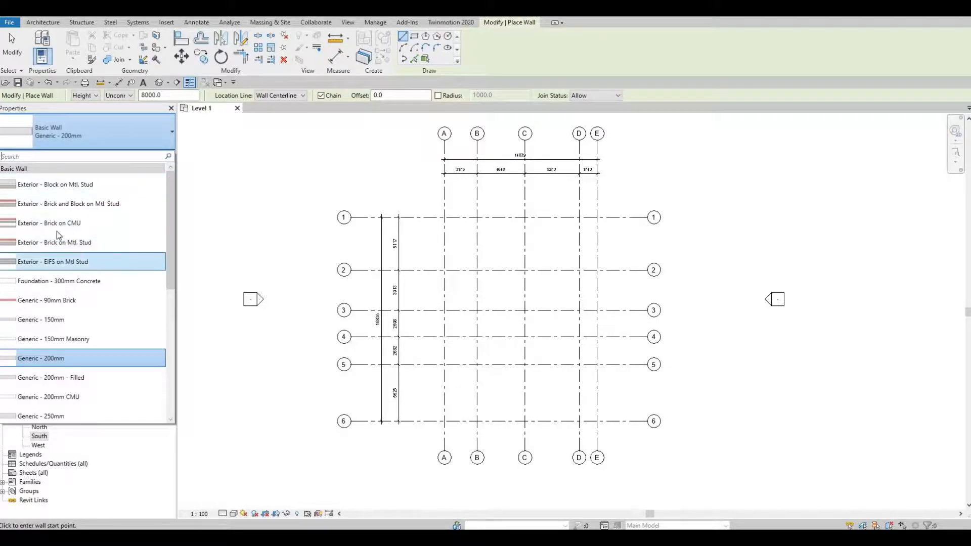
click(57, 247)
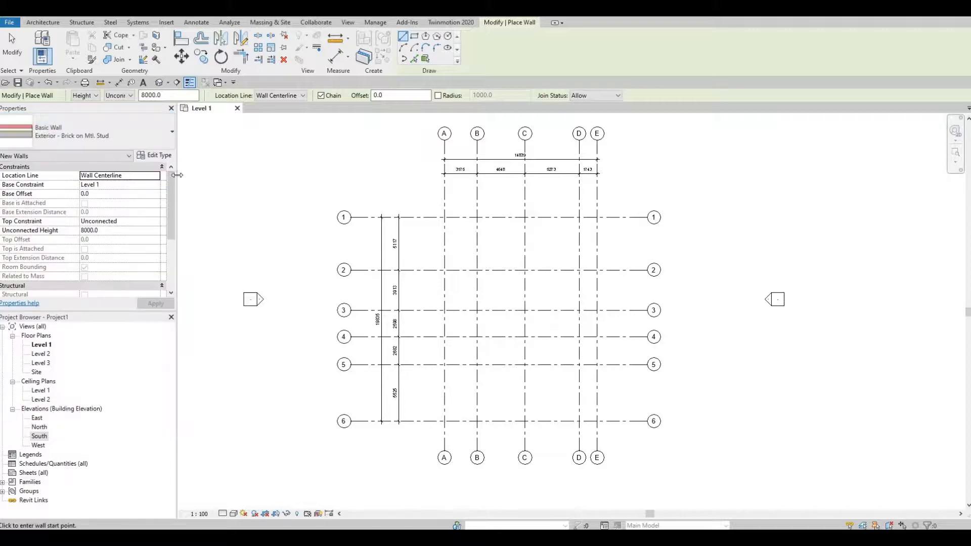
click(158, 156)
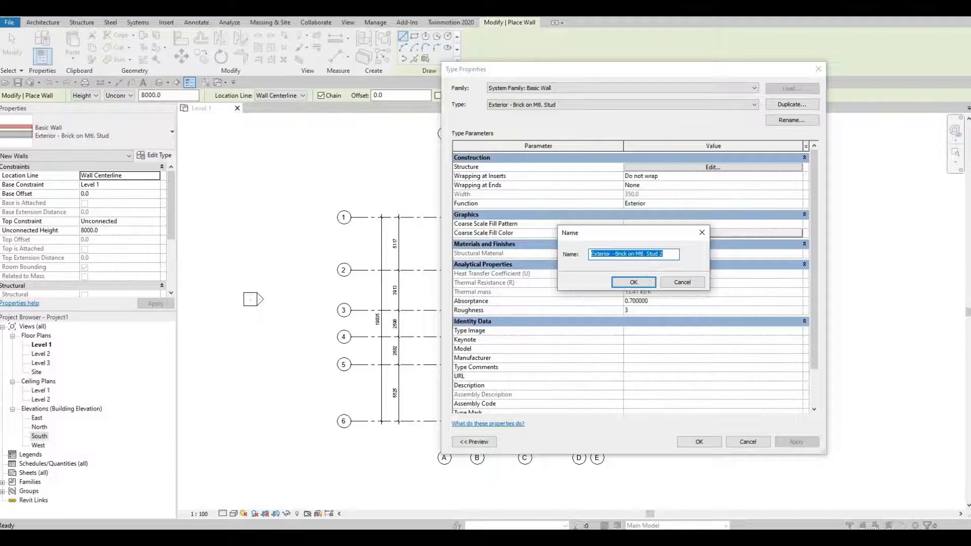
text(EX)
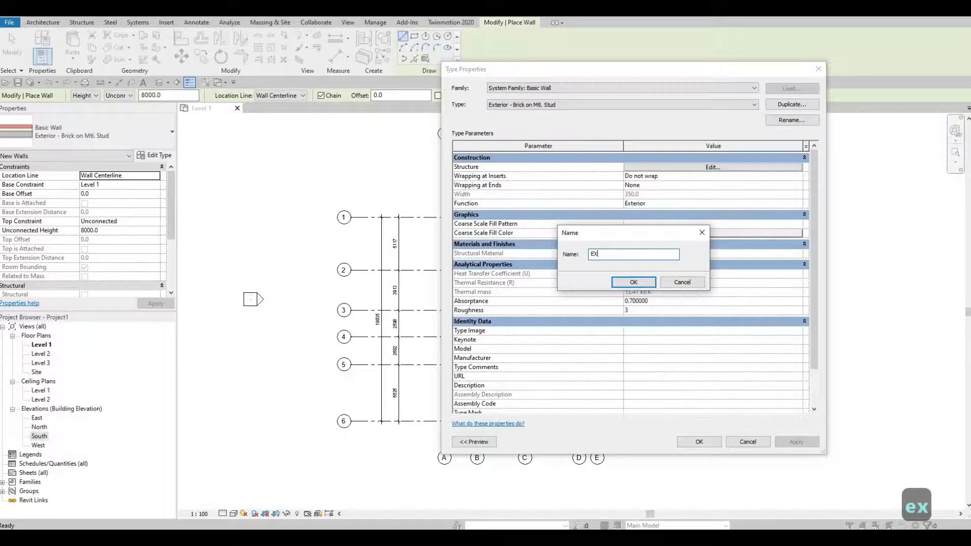
text(TERIRO W)
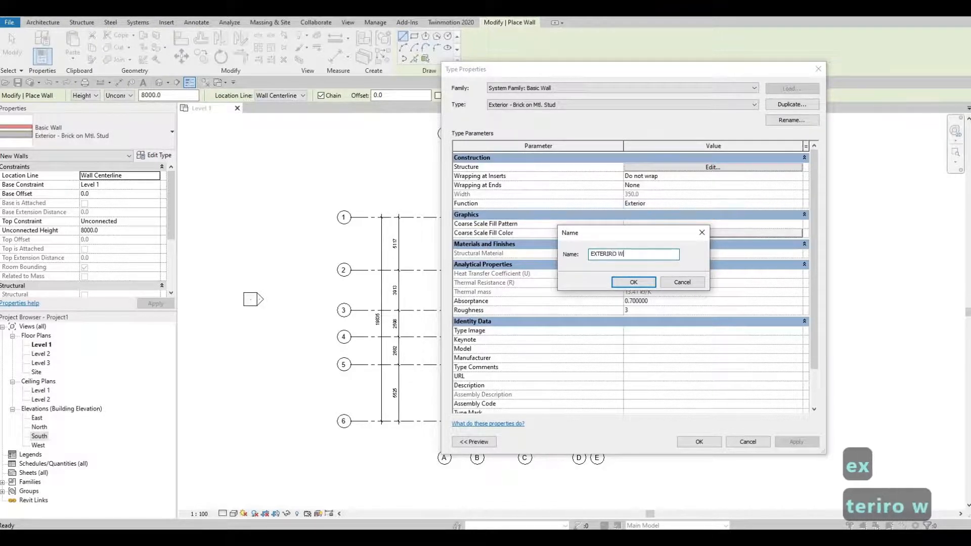
text(ALL 1)
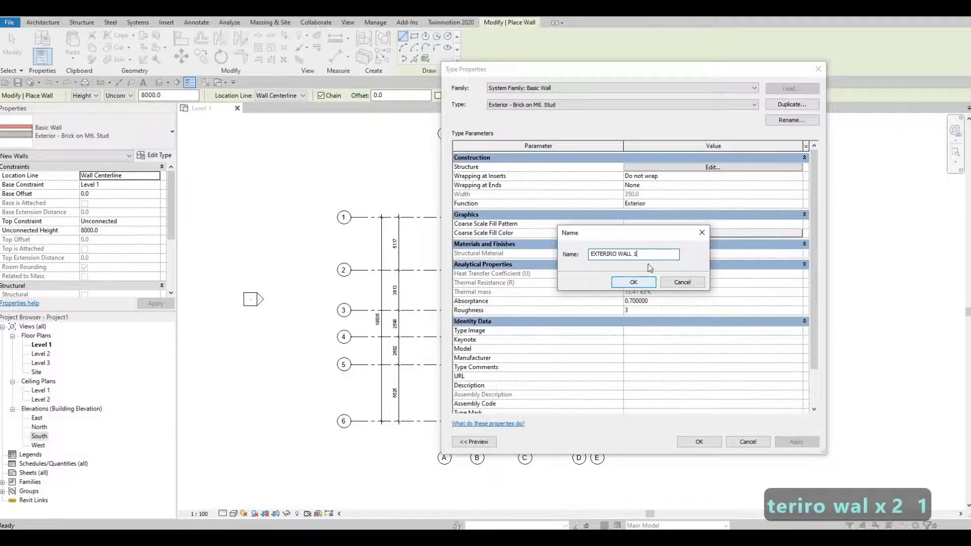
click(643, 282)
Delete every finish, air, membrane and substrate layer from the new wall type's assembly, keeping only the Structure [1] layer within the core boundaries.
click(713, 167)
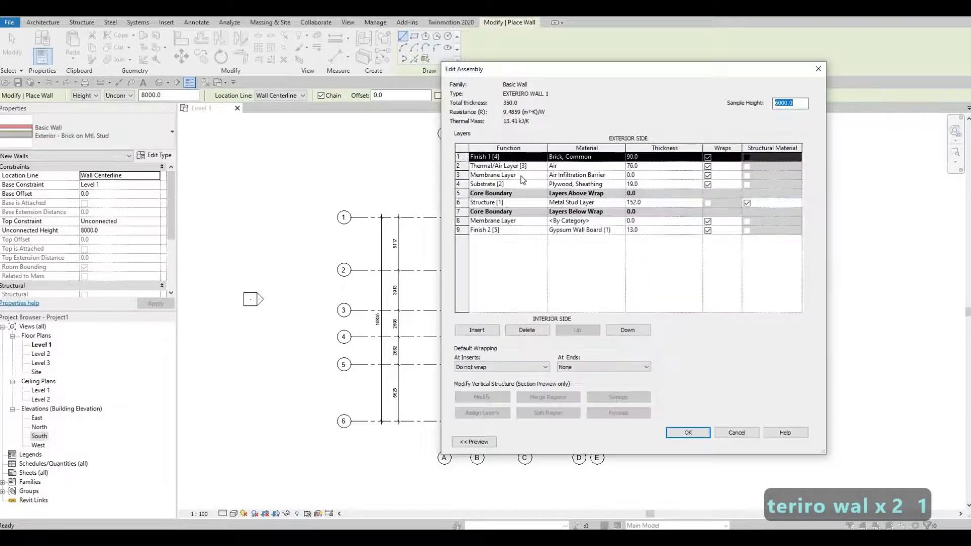
click(528, 332)
click(528, 332)
click(529, 331)
click(528, 331)
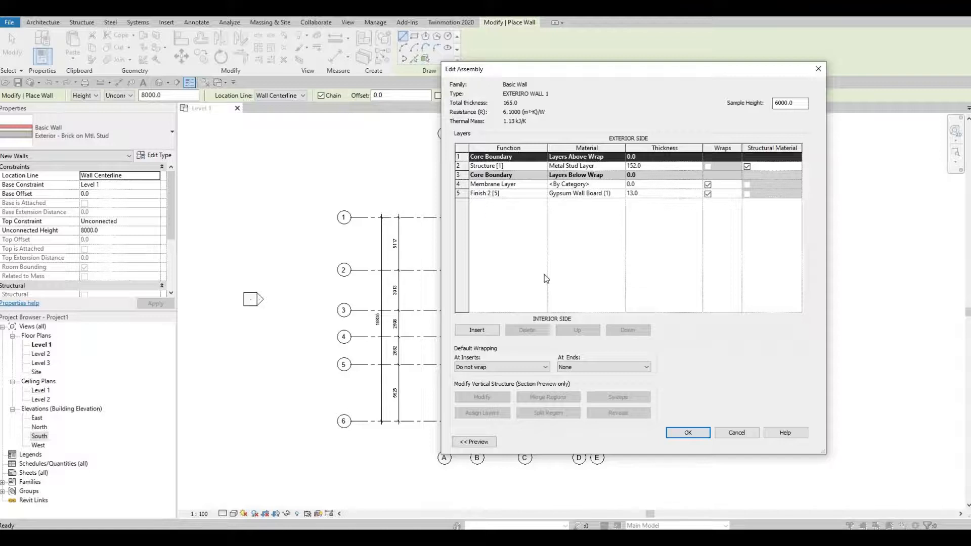
click(516, 184)
click(535, 333)
click(535, 332)
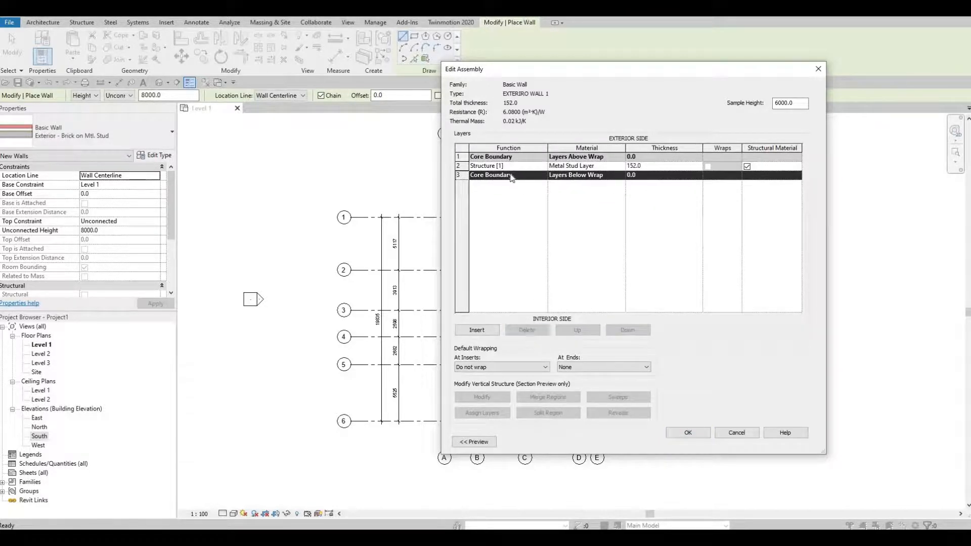
click(532, 330)
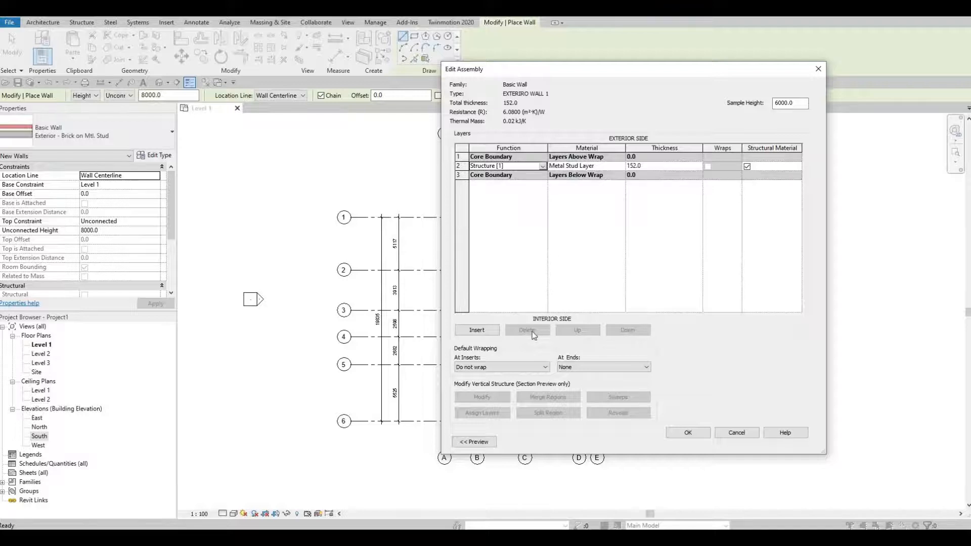
click(512, 159)
Set the Structure [1] layer's thickness to 150, assign it the Gypsum Wall Board material and accept the wall type's settings.
click(649, 165)
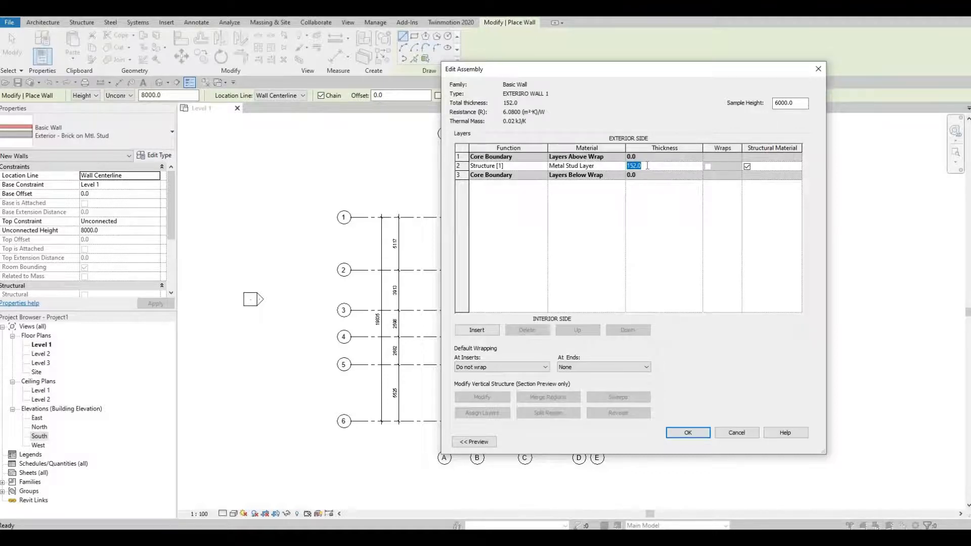
text(150)
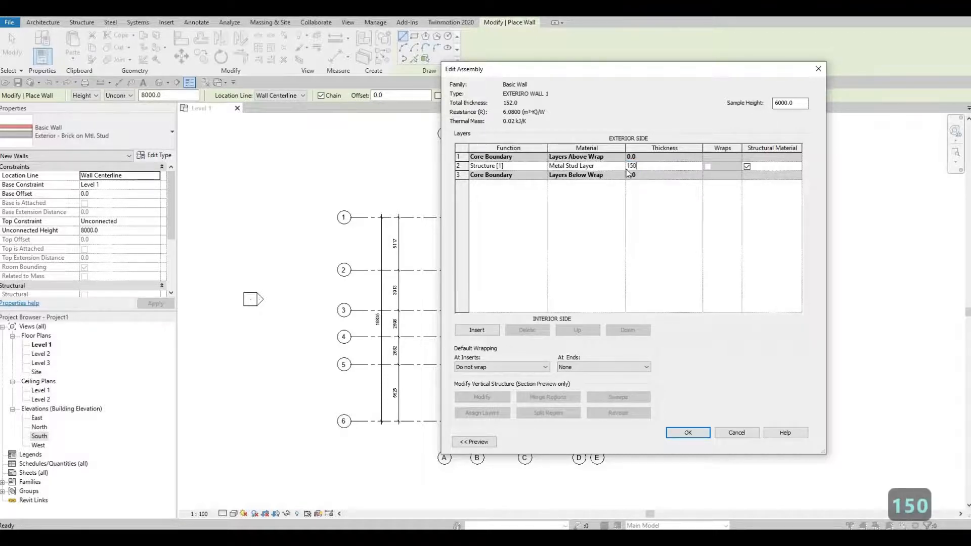
click(621, 166)
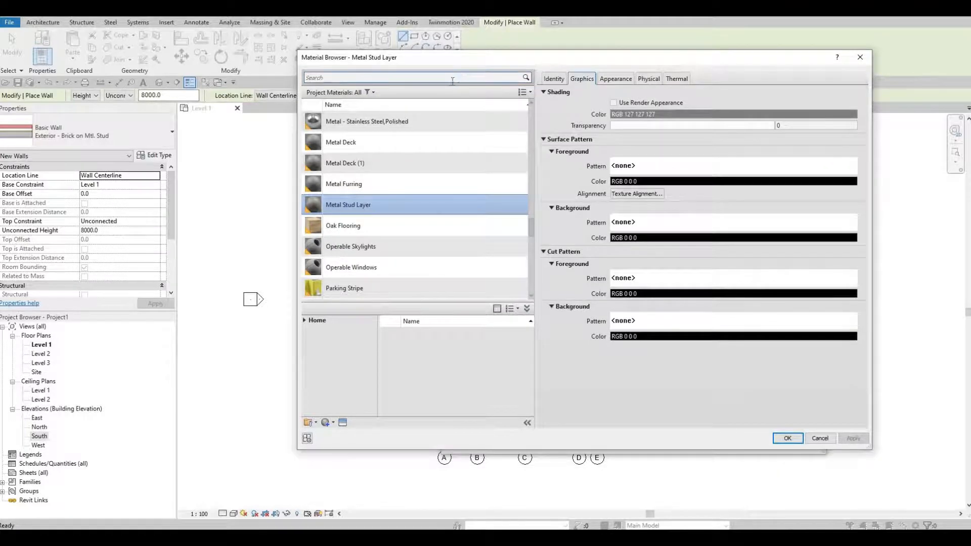
scroll(454, 193, down, 8)
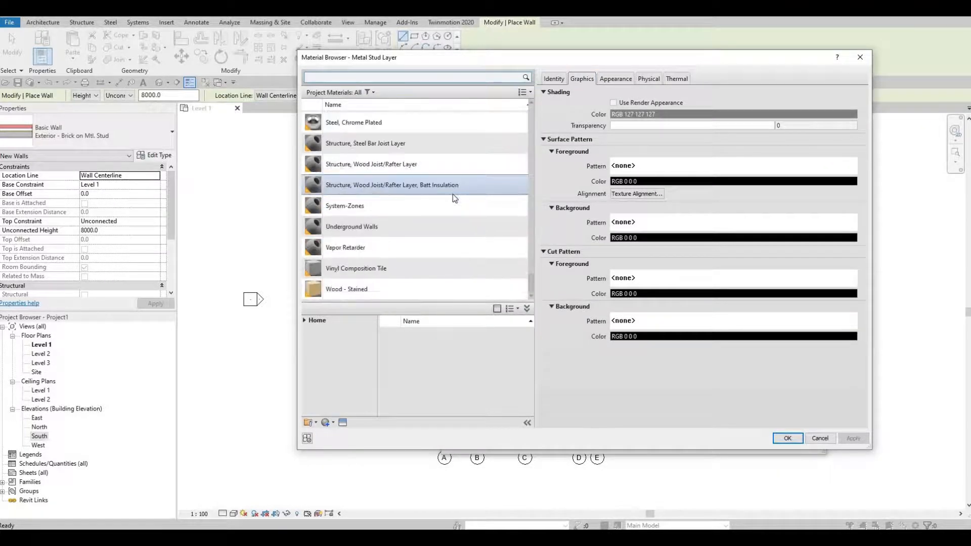
scroll(440, 195, up, 20)
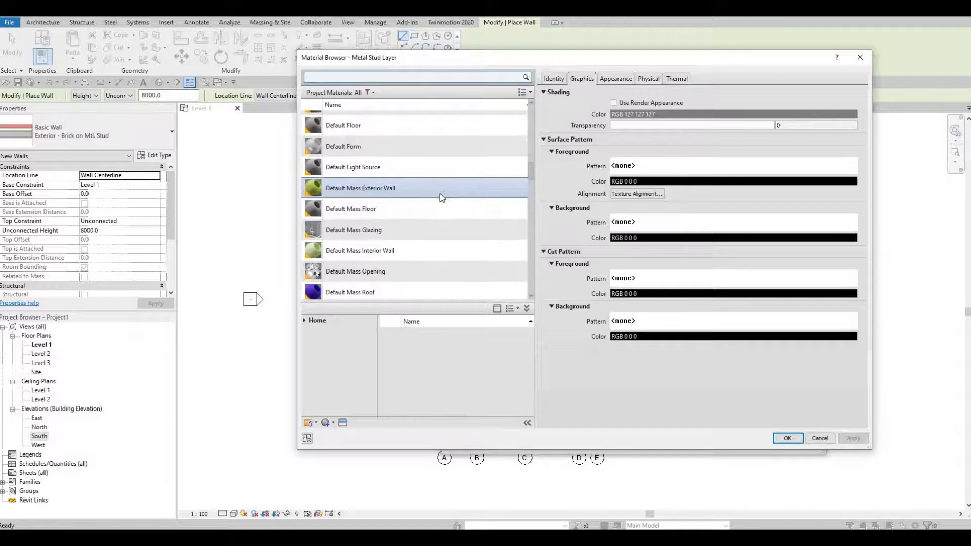
scroll(440, 193, down, 4)
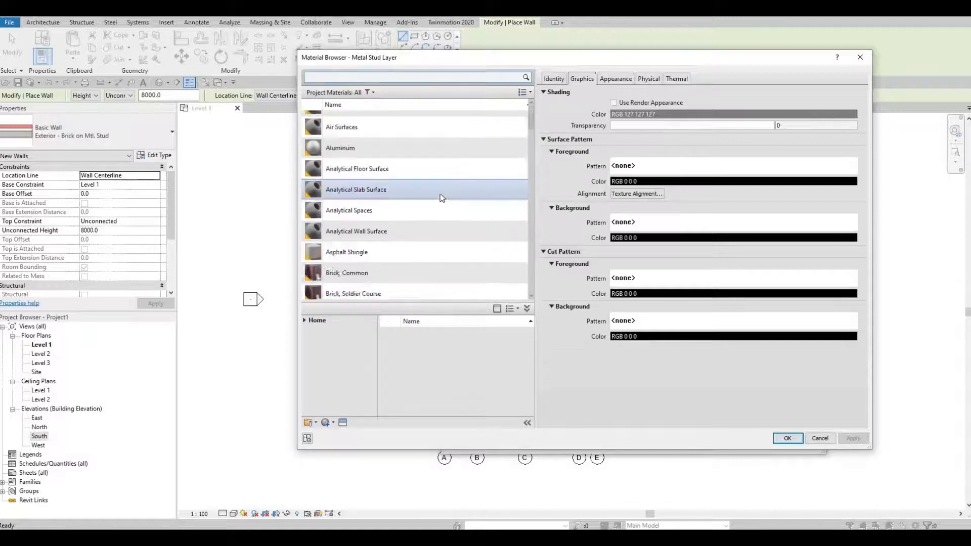
click(379, 79)
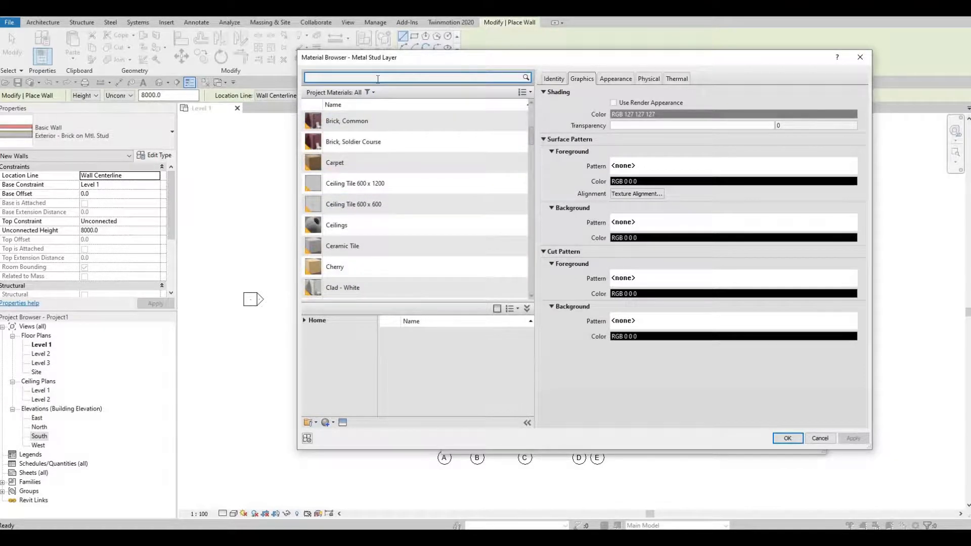
text(GY)
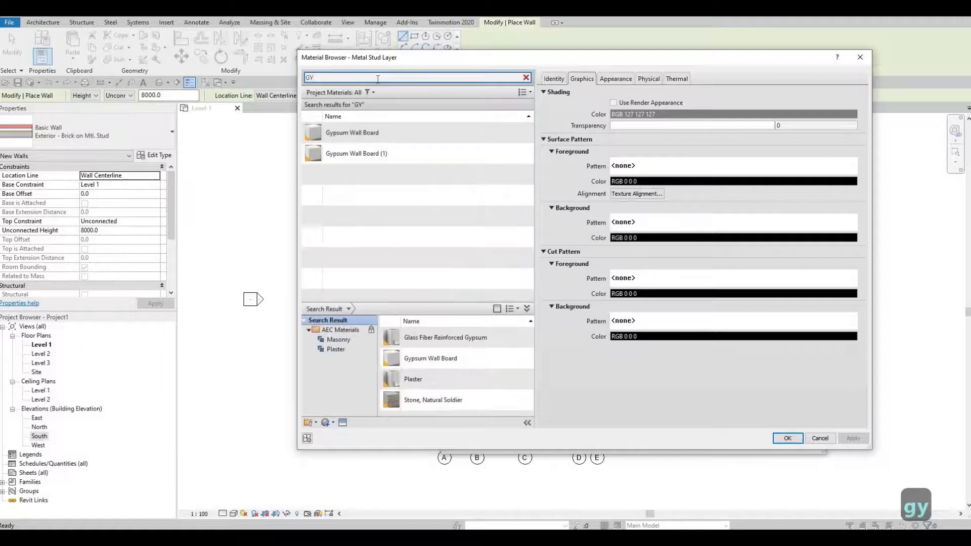
click(382, 129)
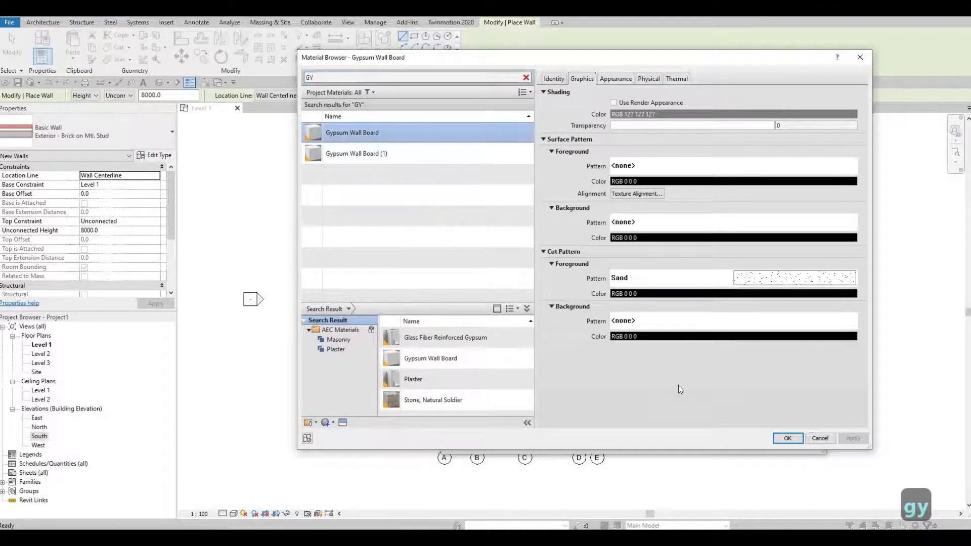
click(788, 439)
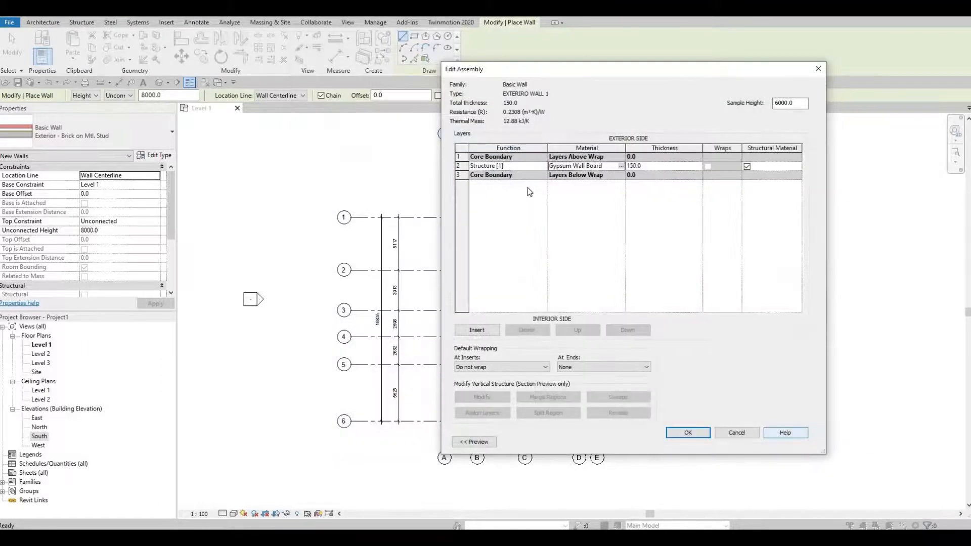
click(684, 436)
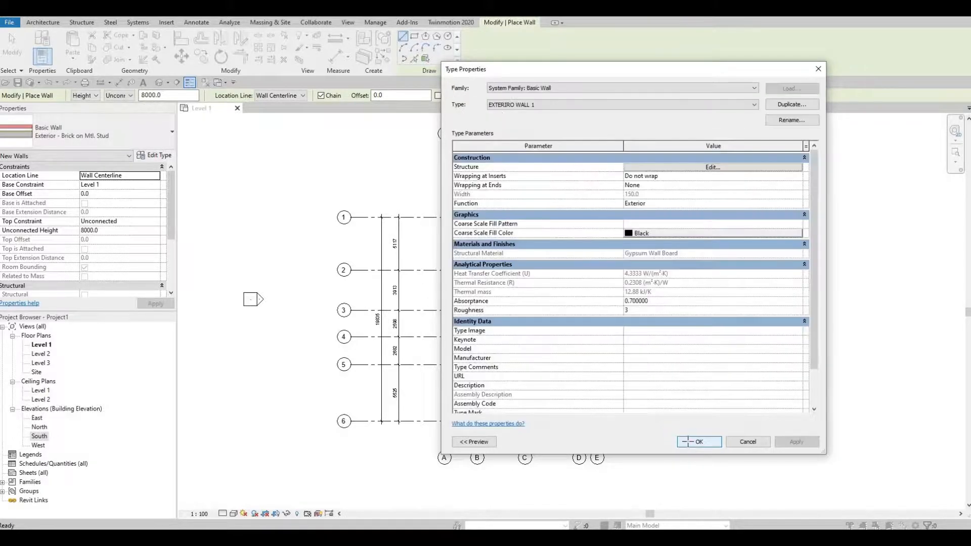
click(688, 441)
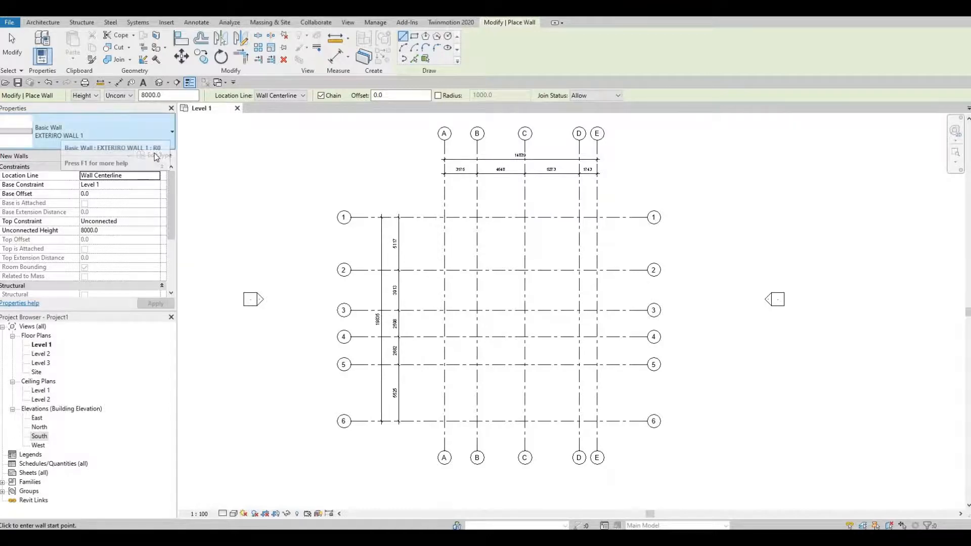
Correct the misspelled wall type name by renaming it EXTERIOR WALL 1.
click(156, 155)
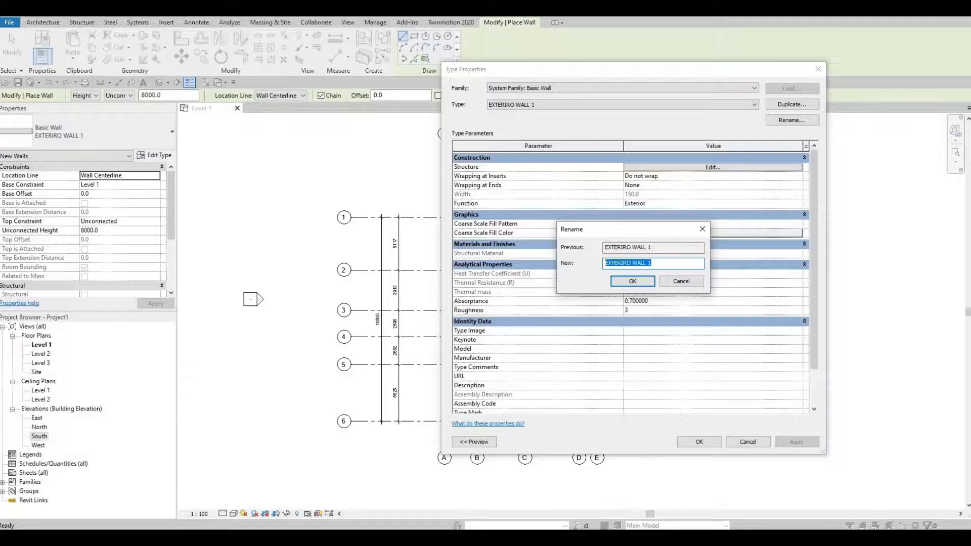
text(EXTERIOR )
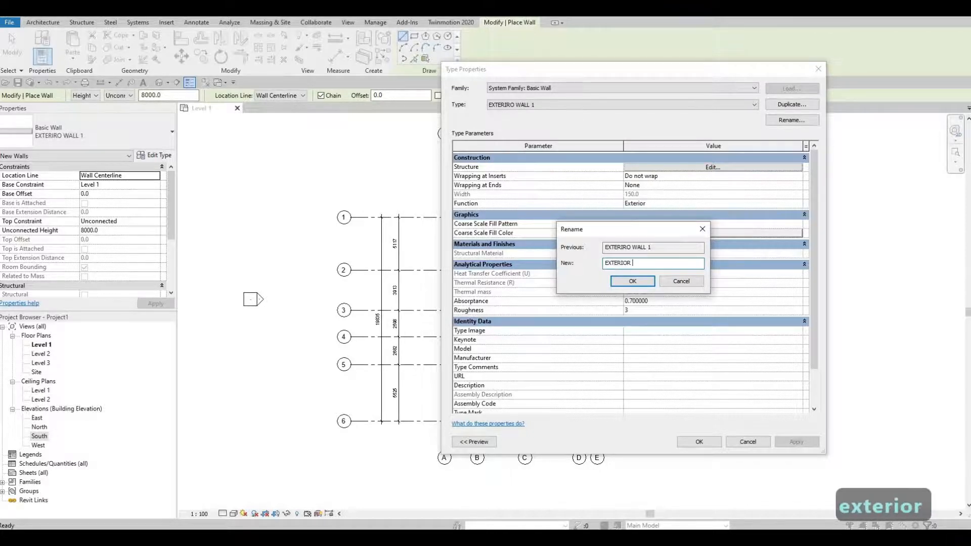
text(WALL 1)
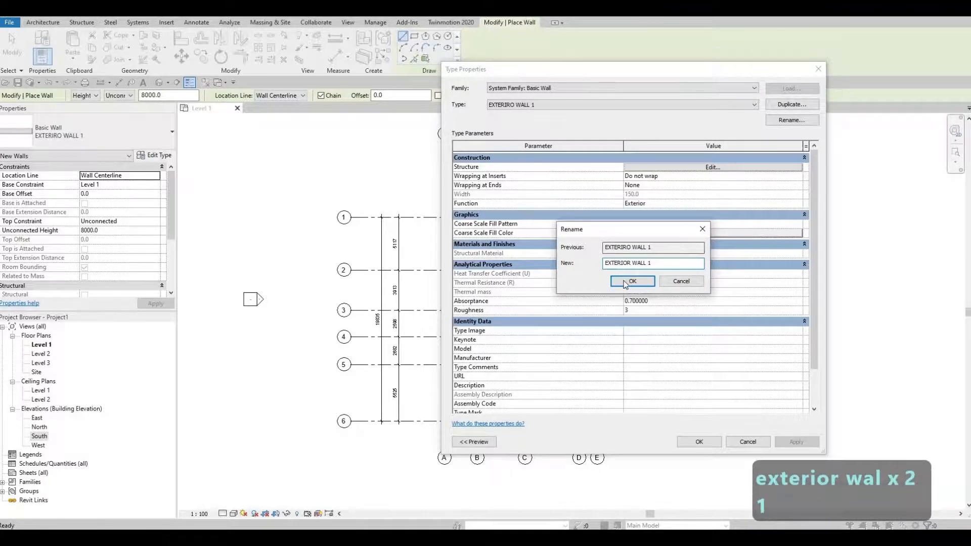
click(627, 282)
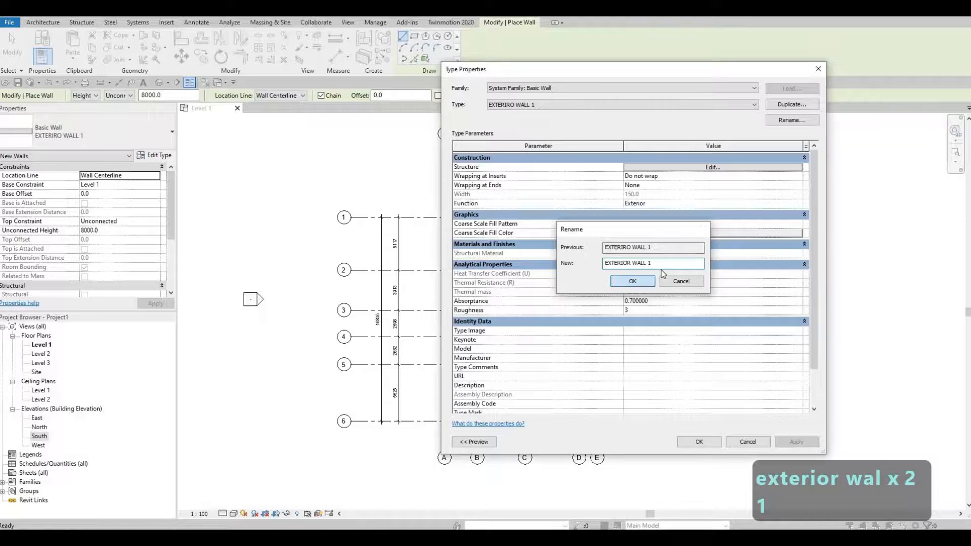
Accept the type properties and look through the list of available wall types, keeping EXTERIOR WALL 1 as the active type.
click(699, 441)
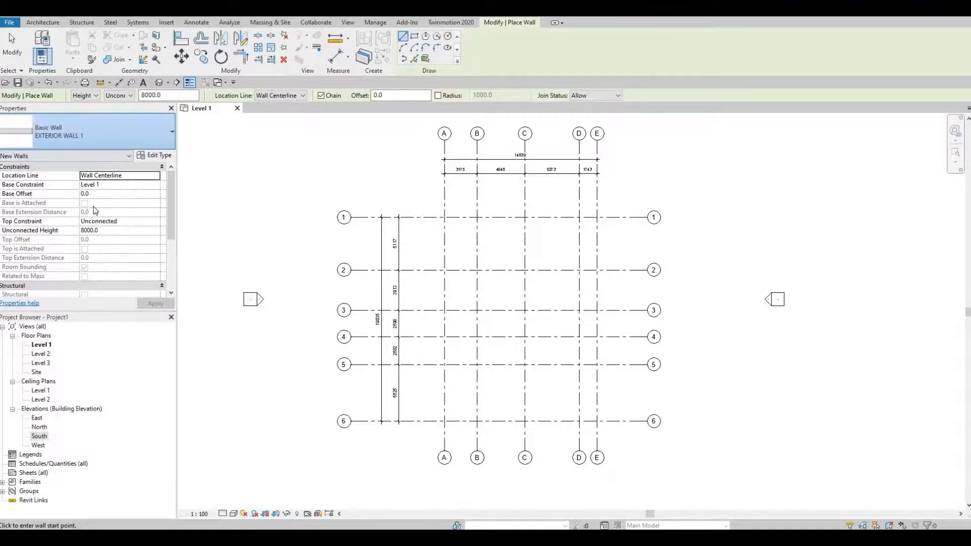
click(146, 138)
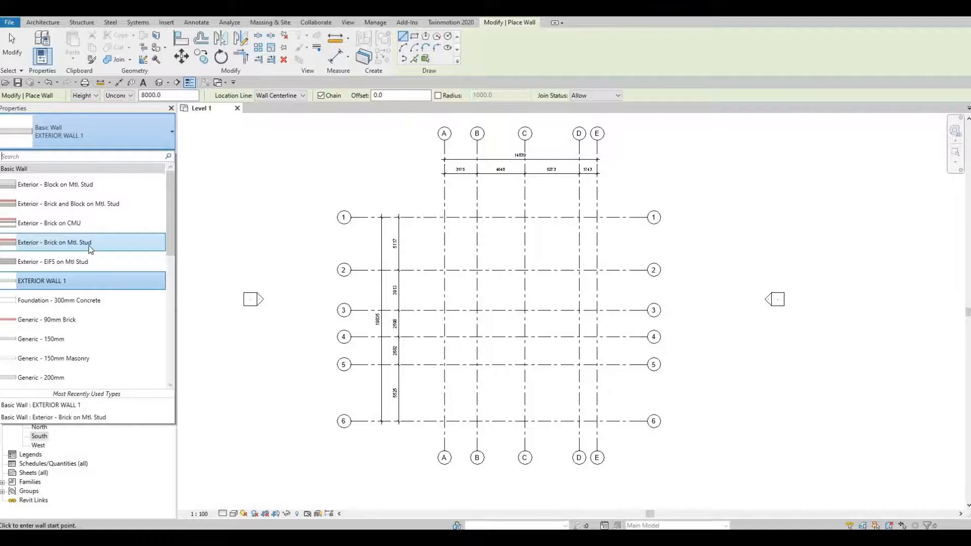
mouse_move(68, 246)
mouse_move(38, 242)
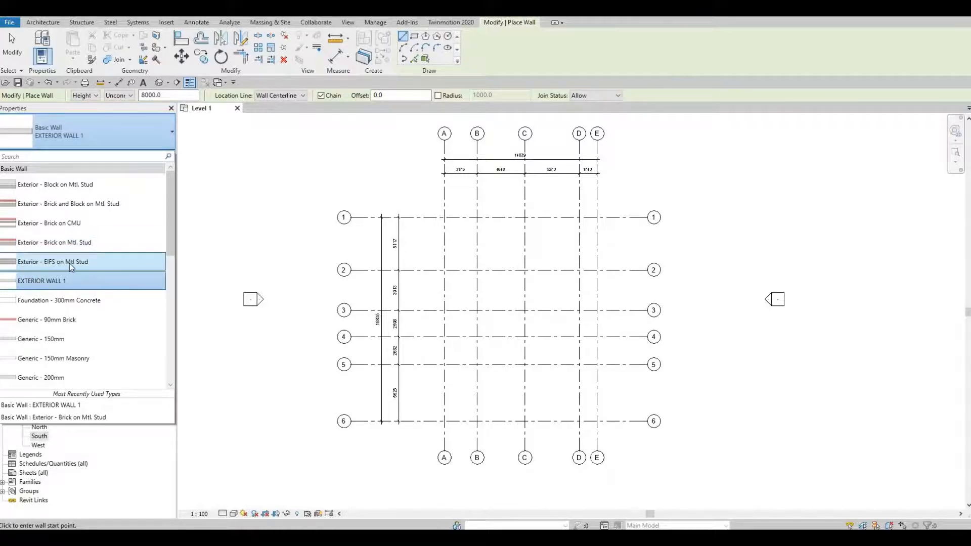
key(F1)
key(F1)
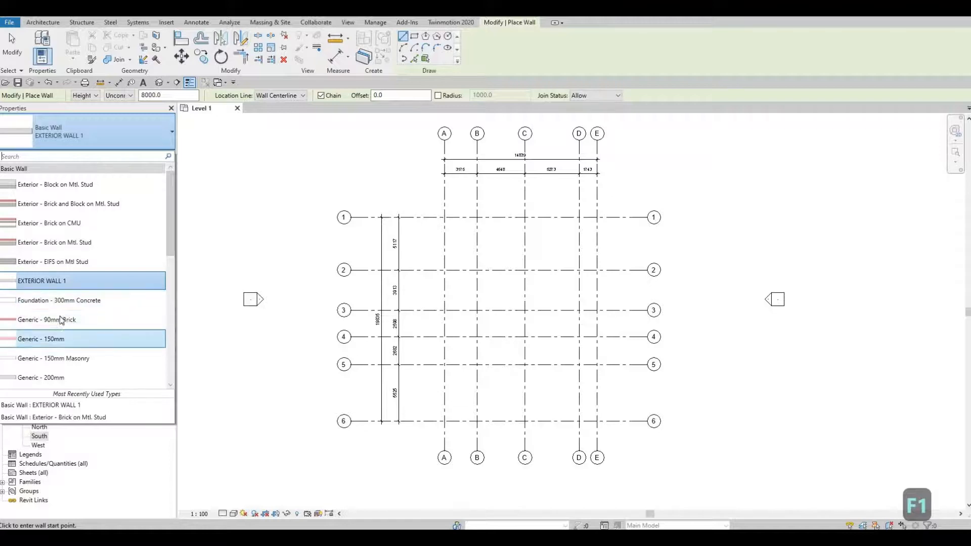
key(F1)
click(289, 232)
key(Escape)
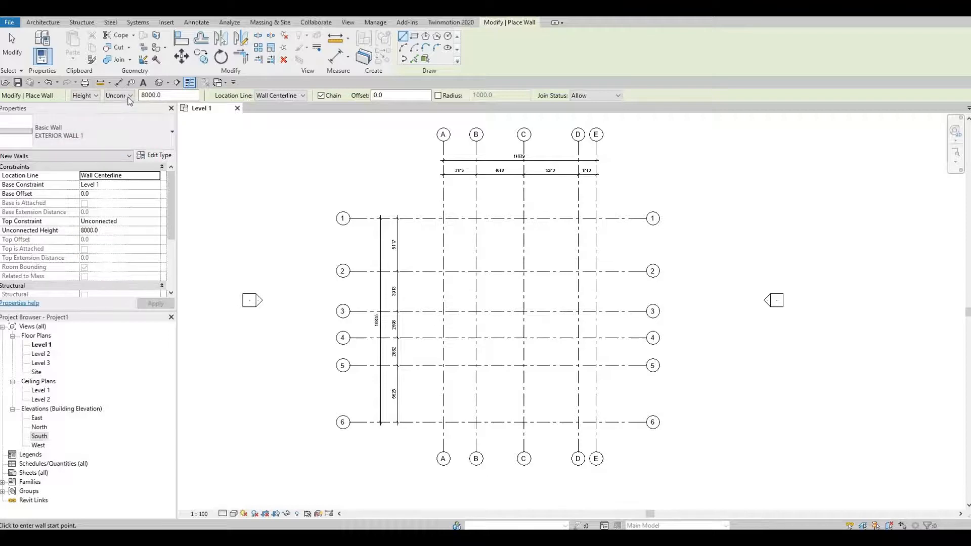
Set the new wall's top constraint to Up to level: Level 2 and apply it.
click(129, 95)
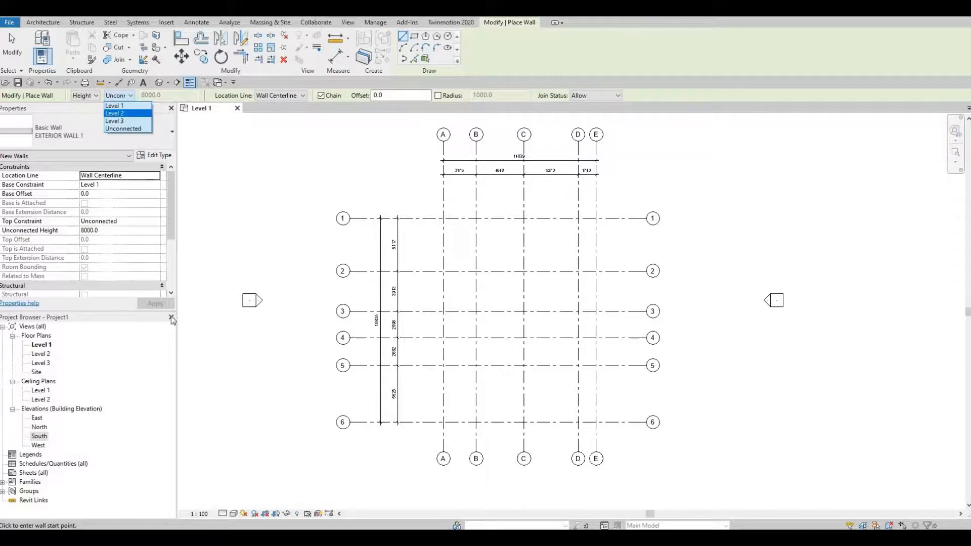
click(146, 224)
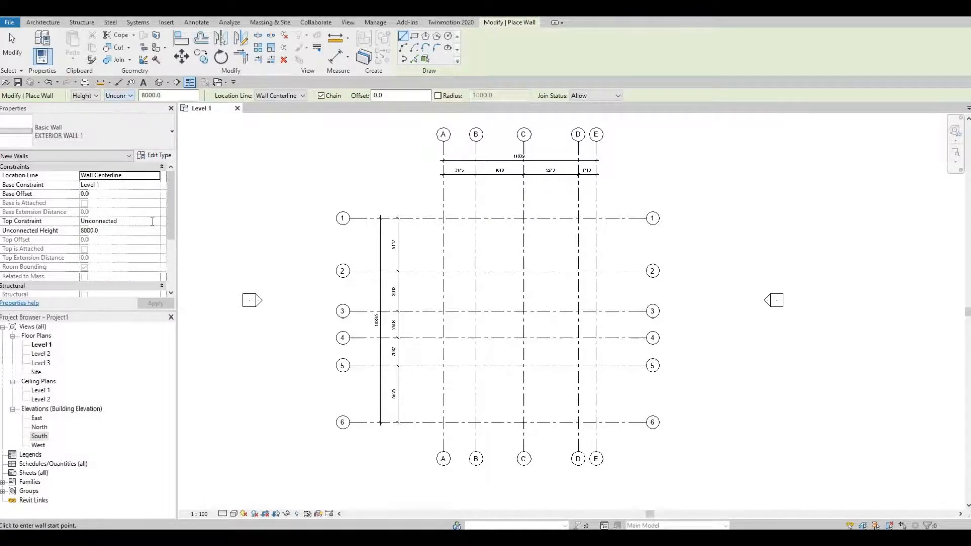
click(152, 222)
click(156, 221)
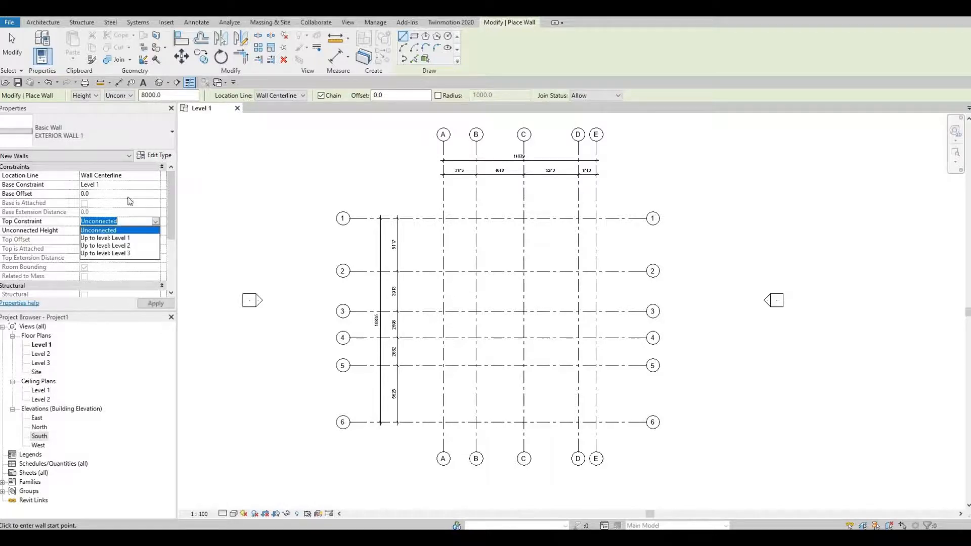
click(110, 246)
click(152, 305)
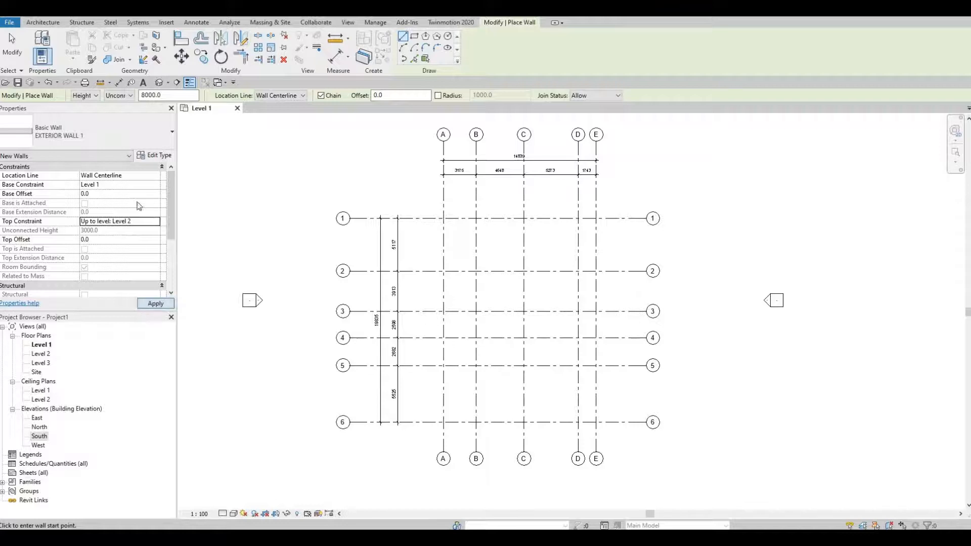
Try Level 3 as the new wall's height limit and return it to Level 2.
click(128, 100)
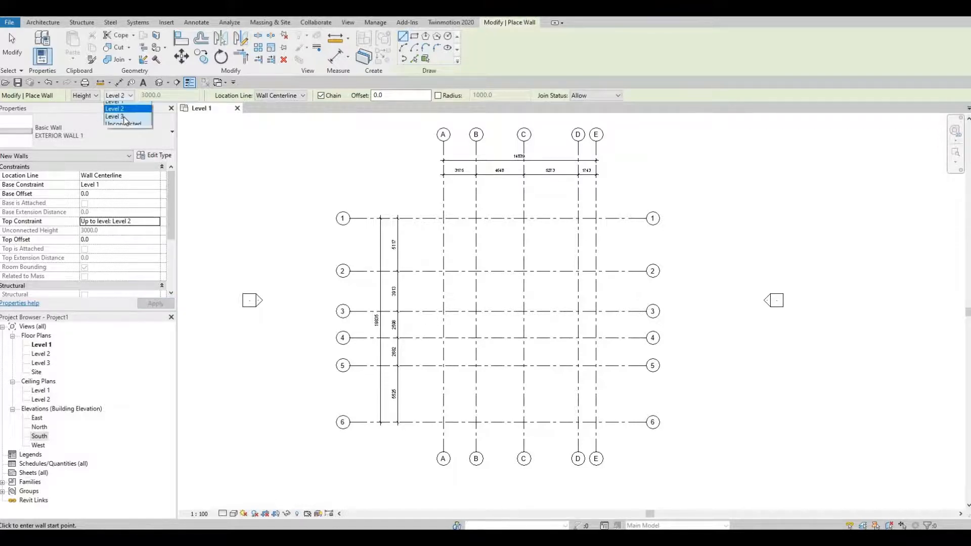
click(131, 95)
click(122, 96)
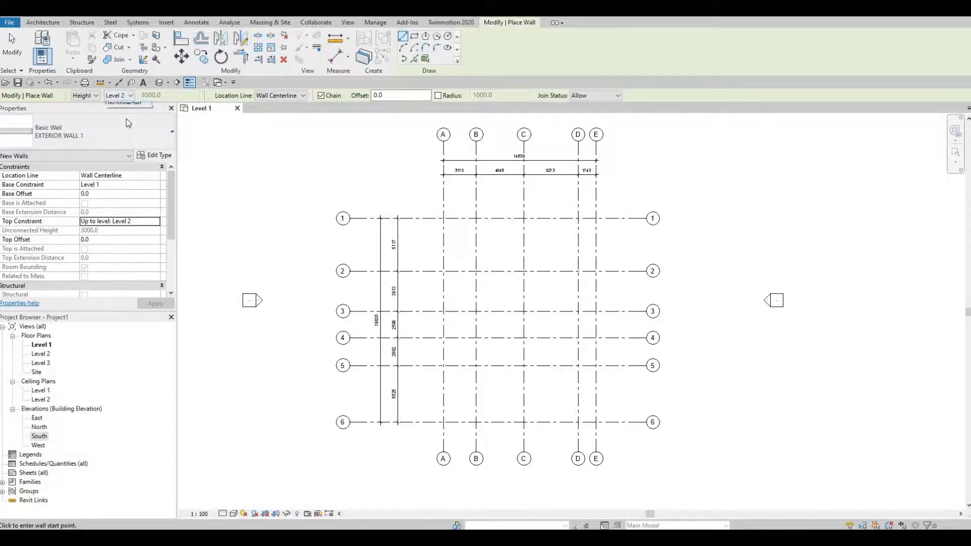
click(115, 114)
click(121, 95)
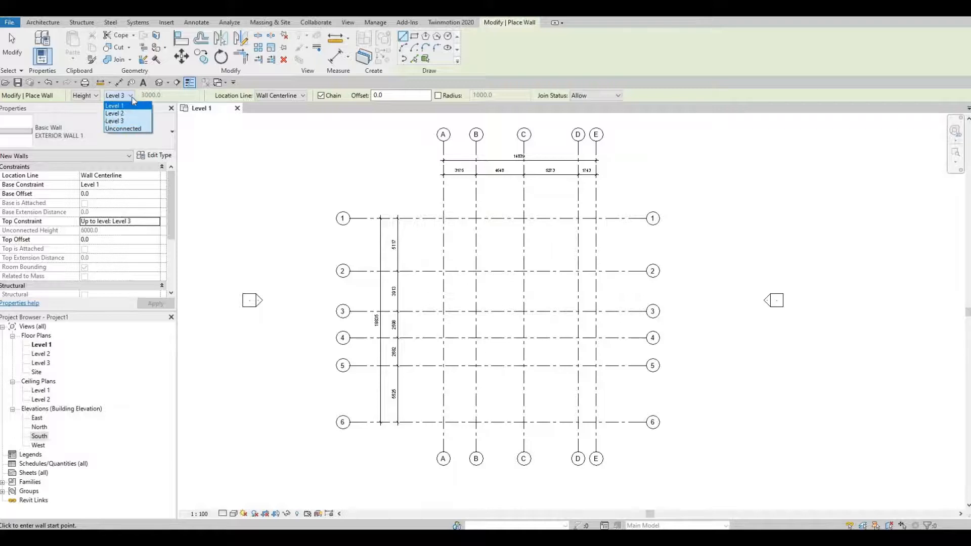
click(129, 105)
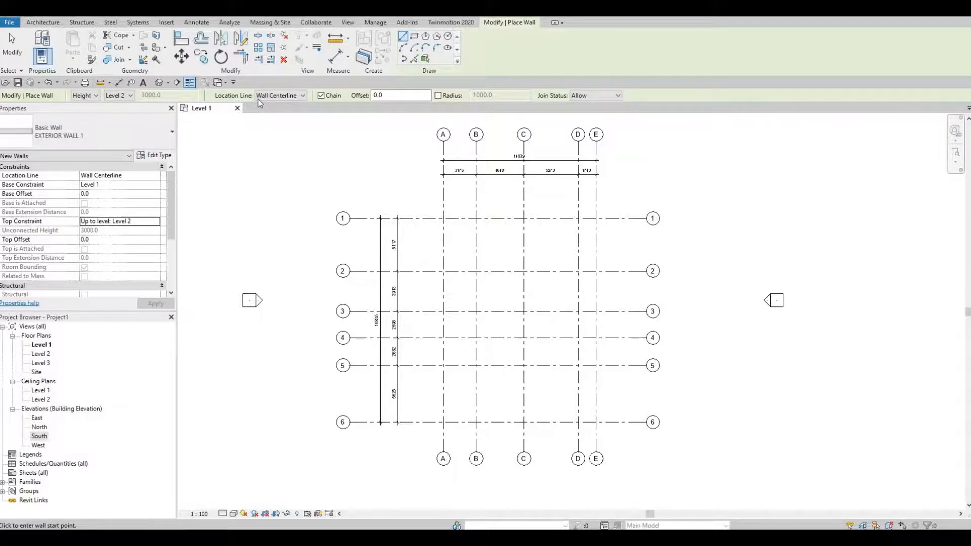
With the location line at Wall Centerline, draw the first exterior wall along grid 1 from grid A to grid E.
click(296, 97)
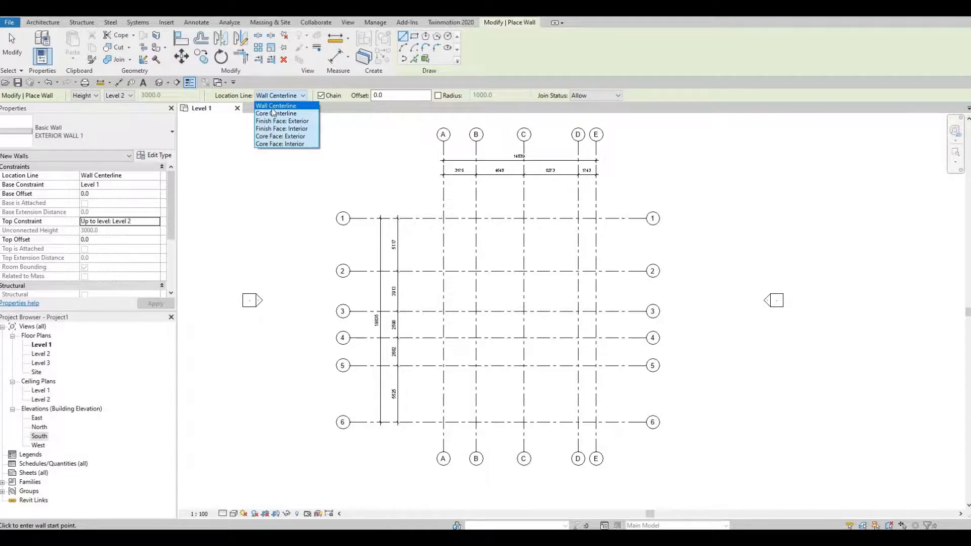
click(320, 116)
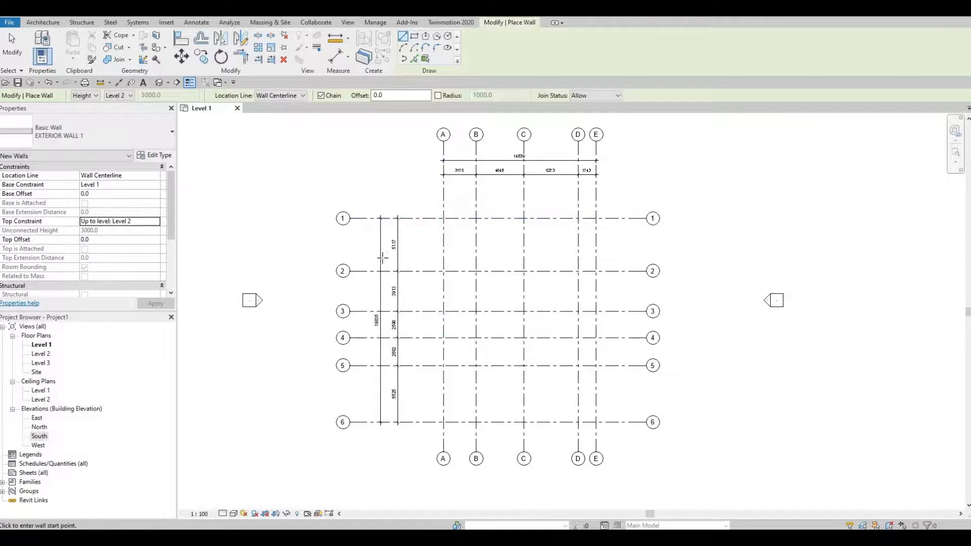
scroll(377, 265, up, 2)
scroll(362, 249, down, 4)
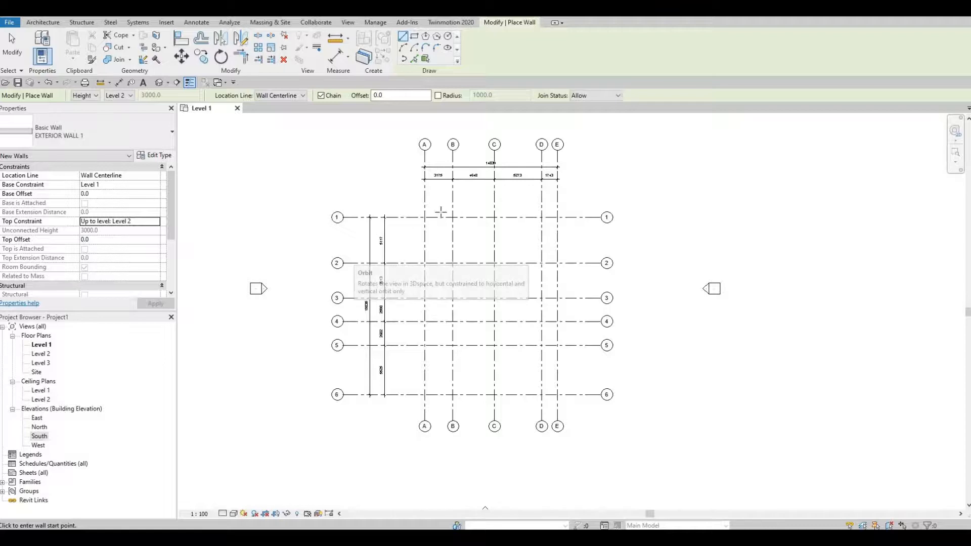
scroll(433, 151, up, 1)
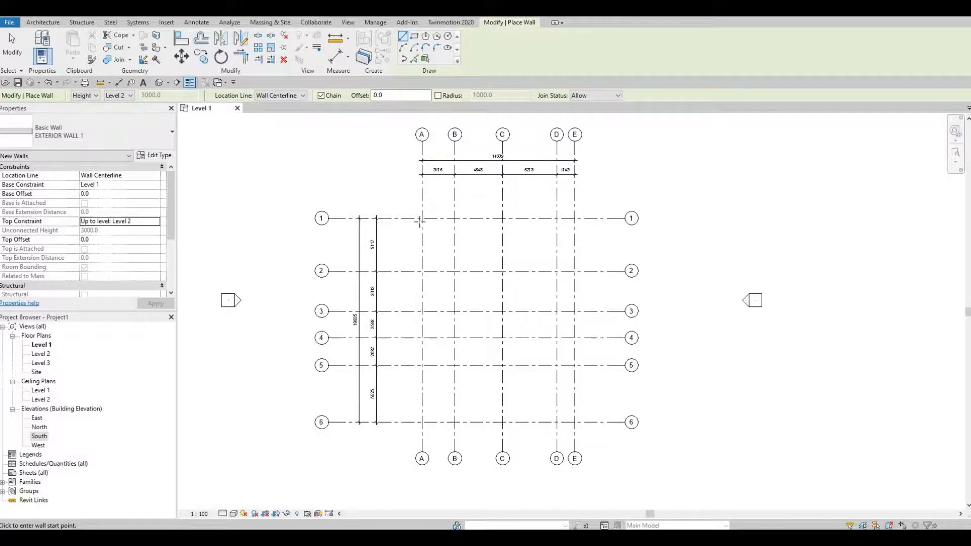
scroll(423, 216, up, 2)
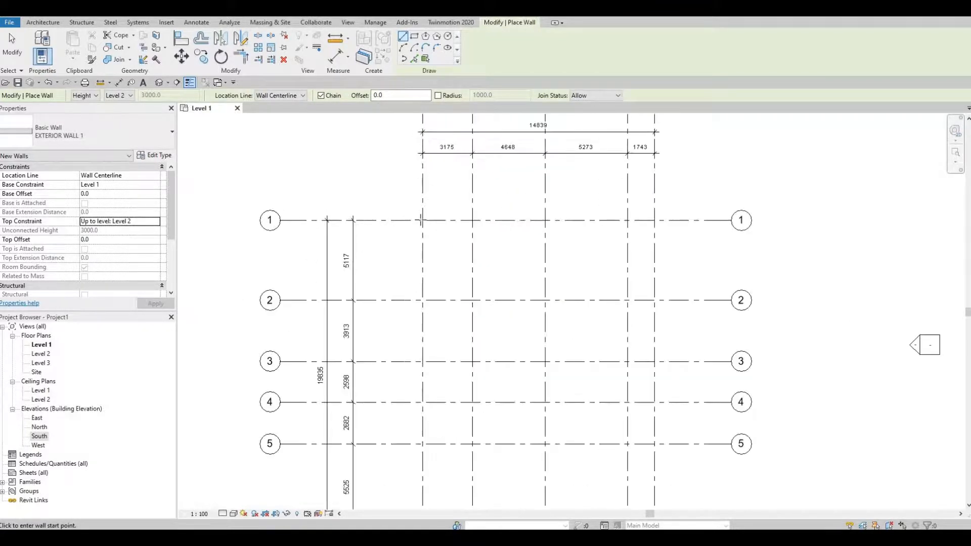
click(423, 221)
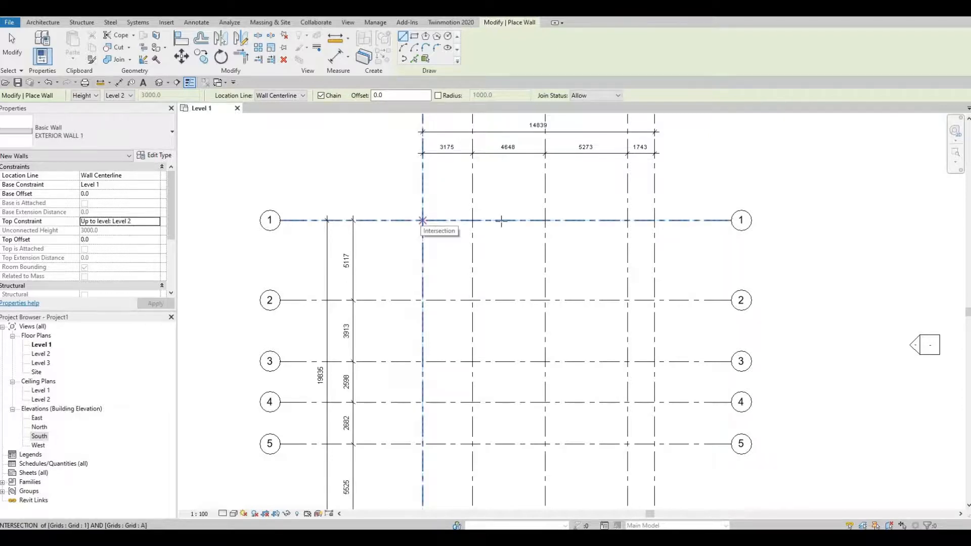
scroll(528, 219, down, 1)
middle_drag(522, 223, 470, 236)
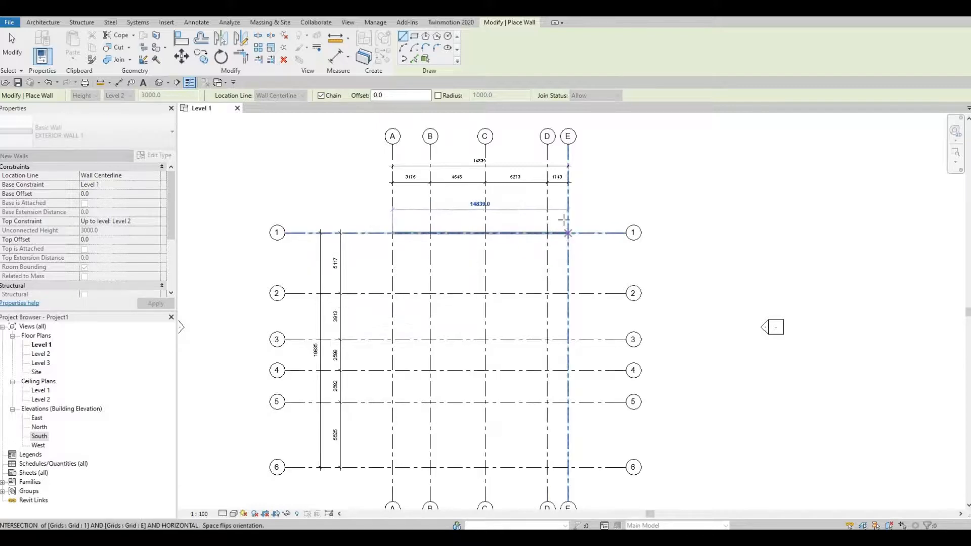
click(564, 219)
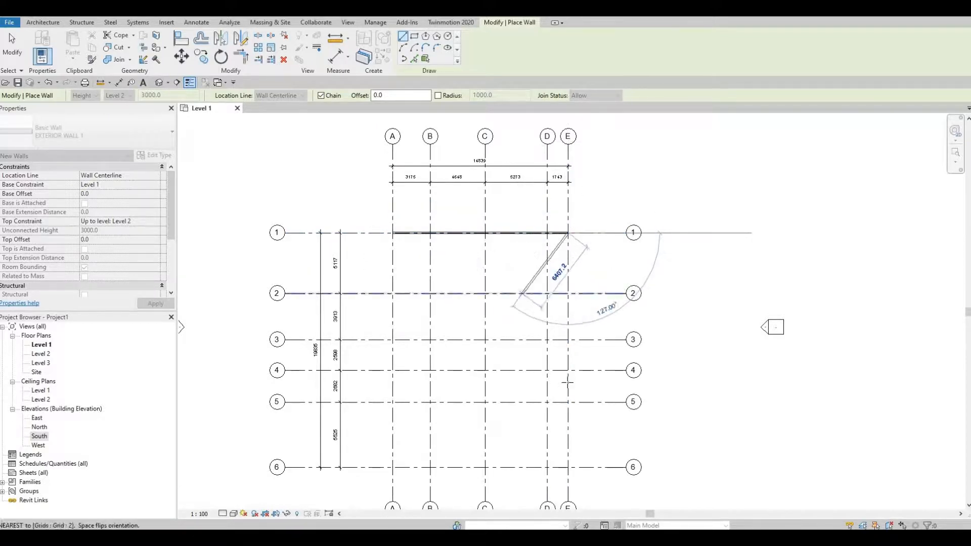
Continue the wall chain along grid E to grid 5 and along grid 5 to grid C.
middle_drag(542, 431, 532, 361)
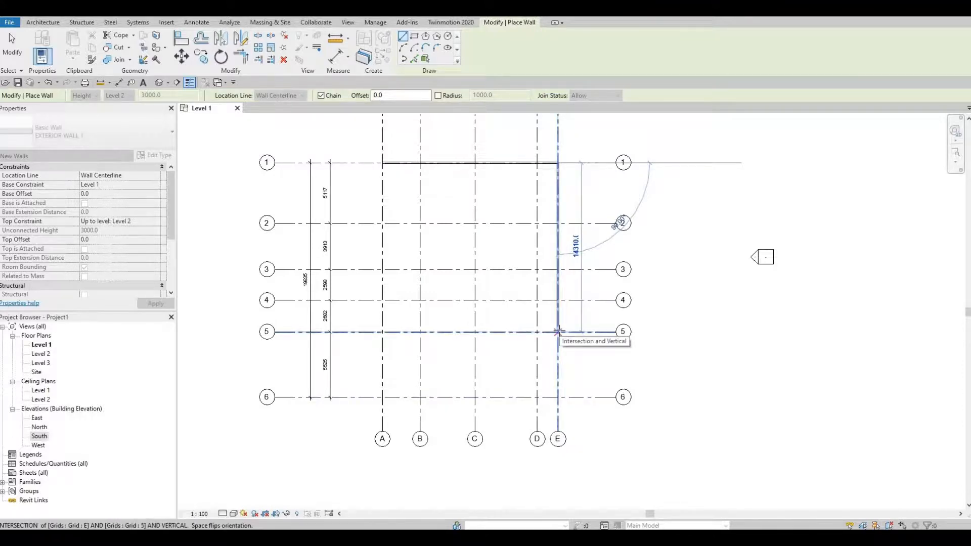
scroll(558, 332, down, 2)
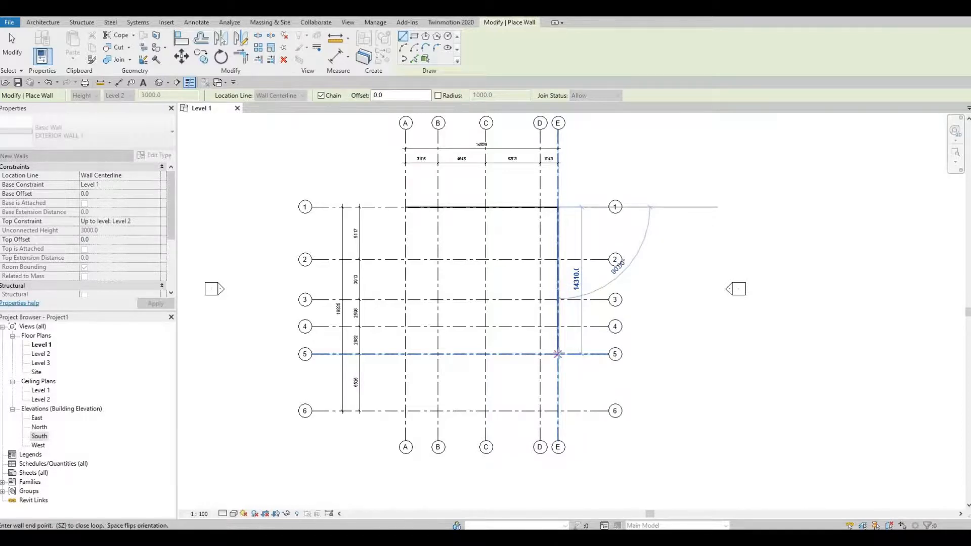
click(558, 354)
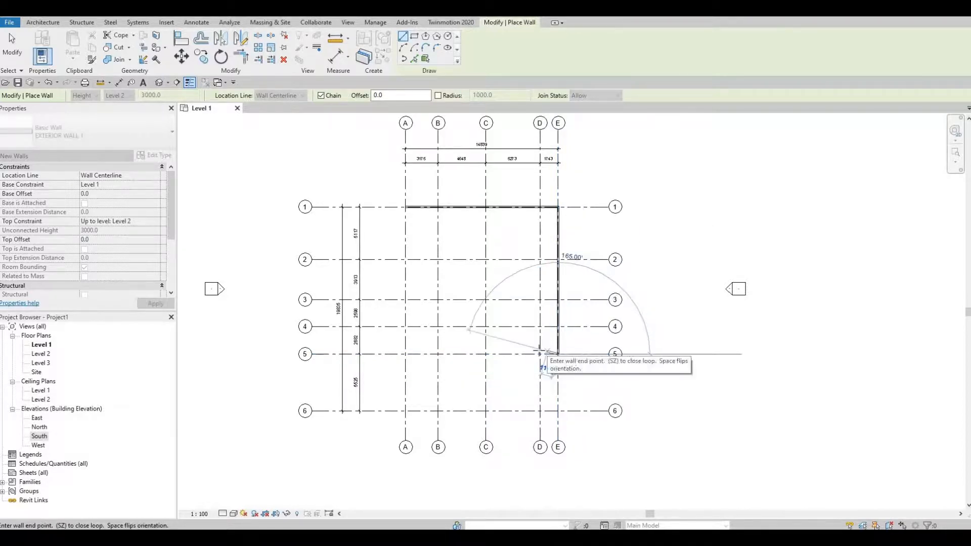
click(487, 353)
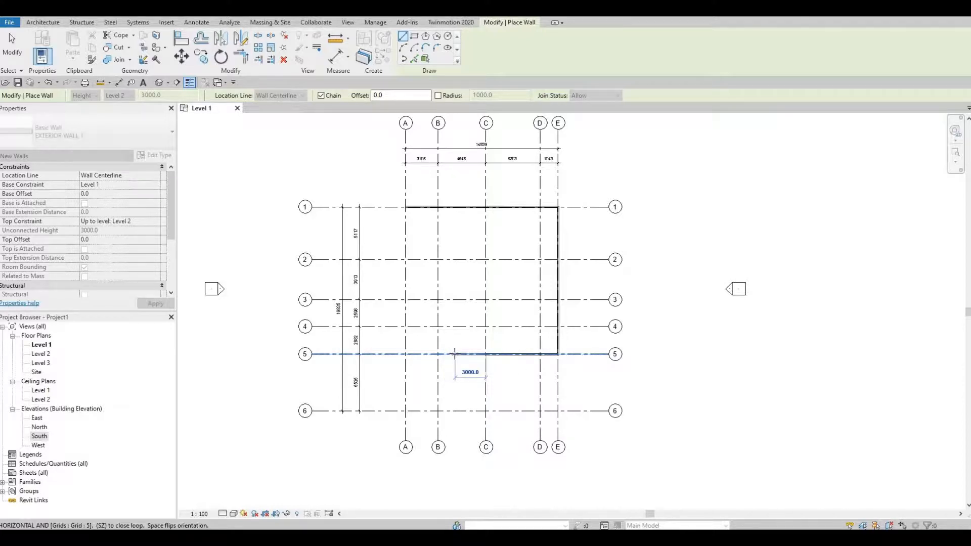
Continue the wall 3000 mm along grid 5 from grid C toward grid B, and turn it 3000 mm perpendicular toward grid 6.
scroll(454, 353, up, 2)
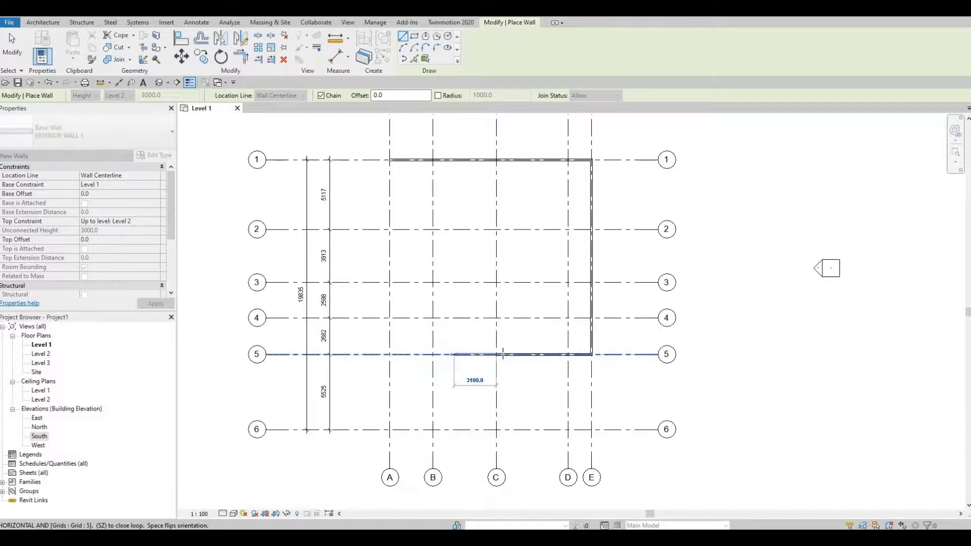
scroll(503, 354, down, 2)
scroll(505, 348, down, 1)
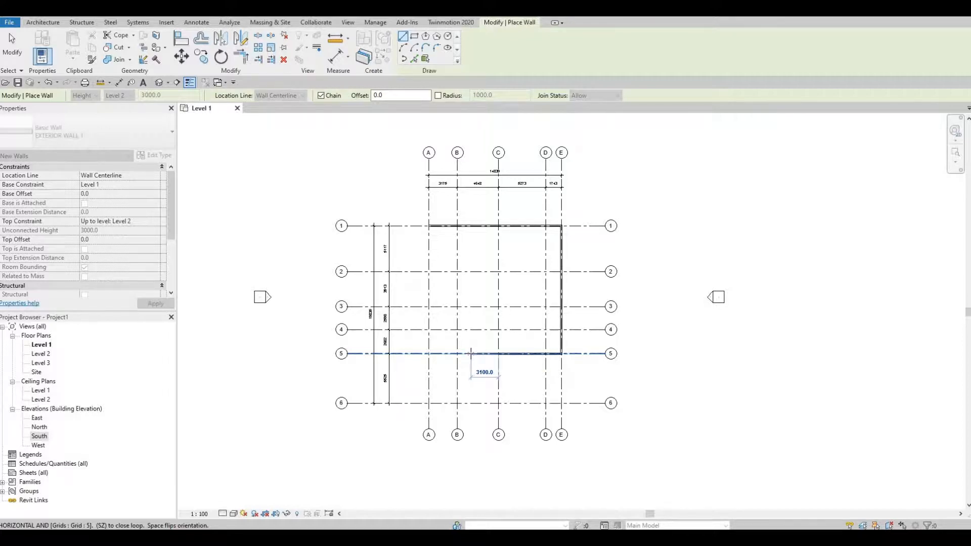
text(3000)
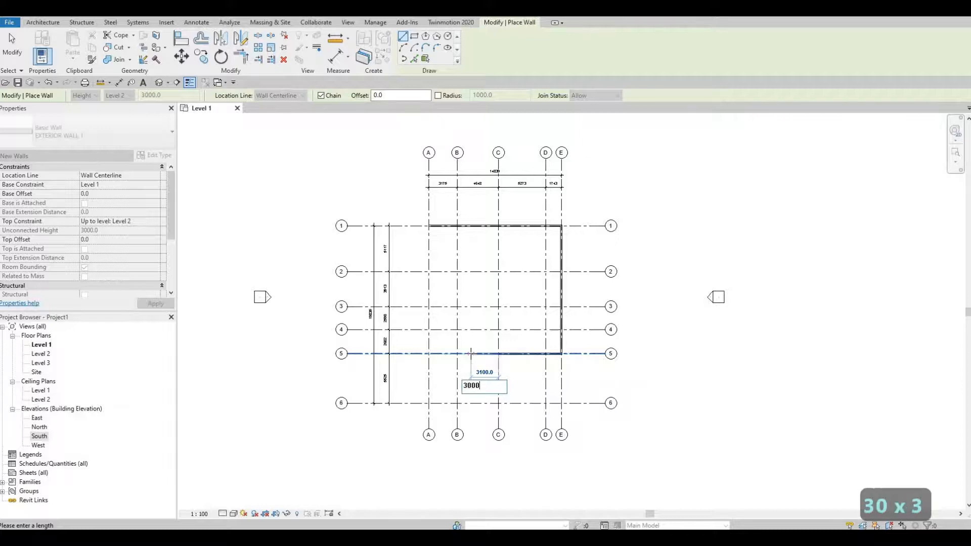
key(Return)
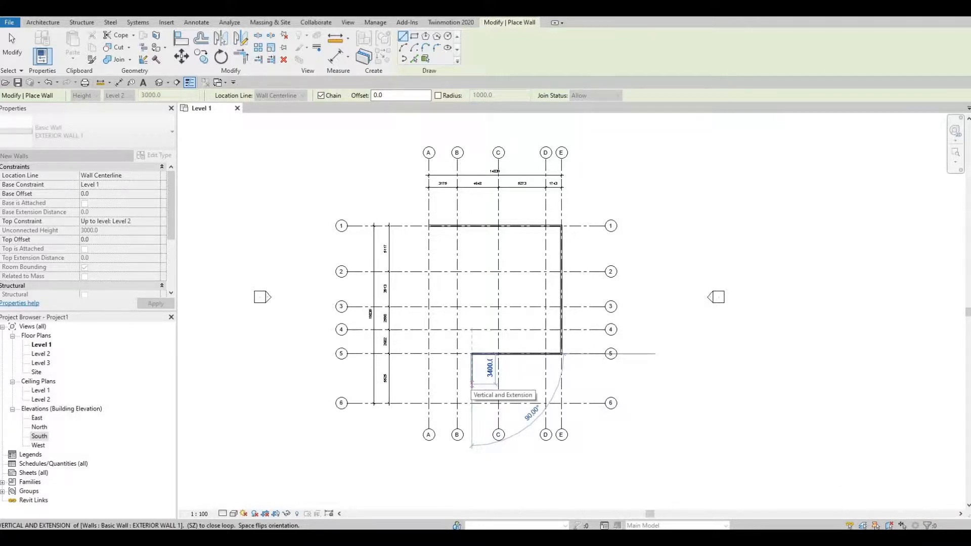
text(3000)
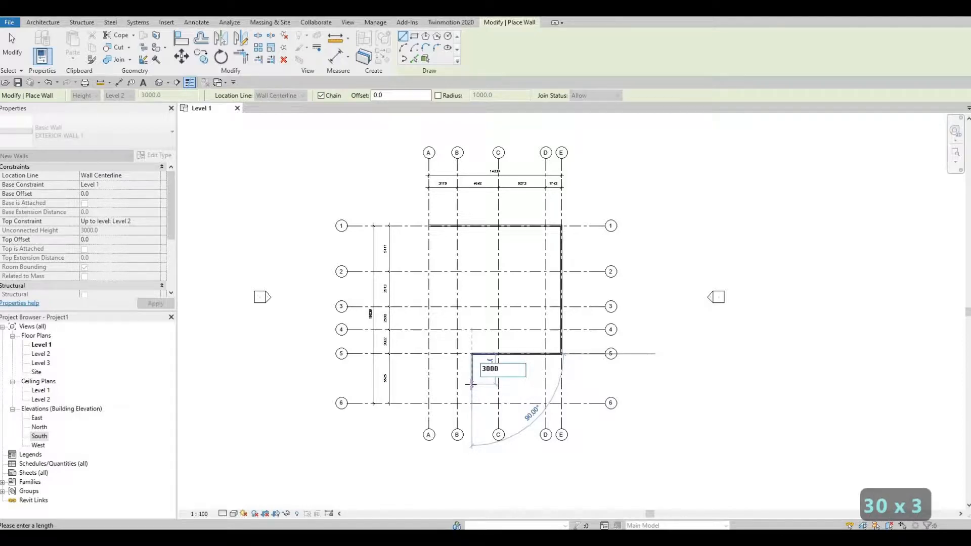
key(Return)
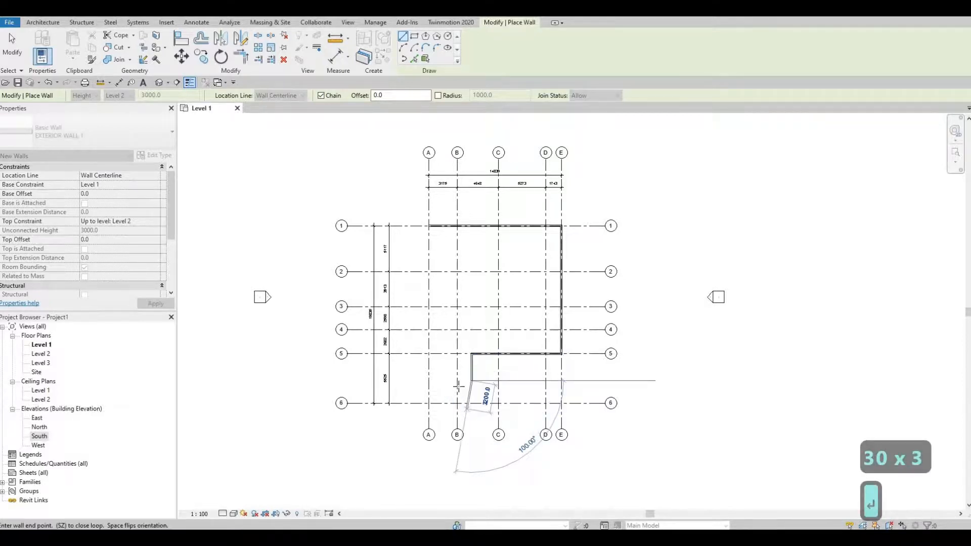
Run the wall horizontally to grid A, close the outline along grid A at the grid 1 corner, and end the wall command.
click(428, 380)
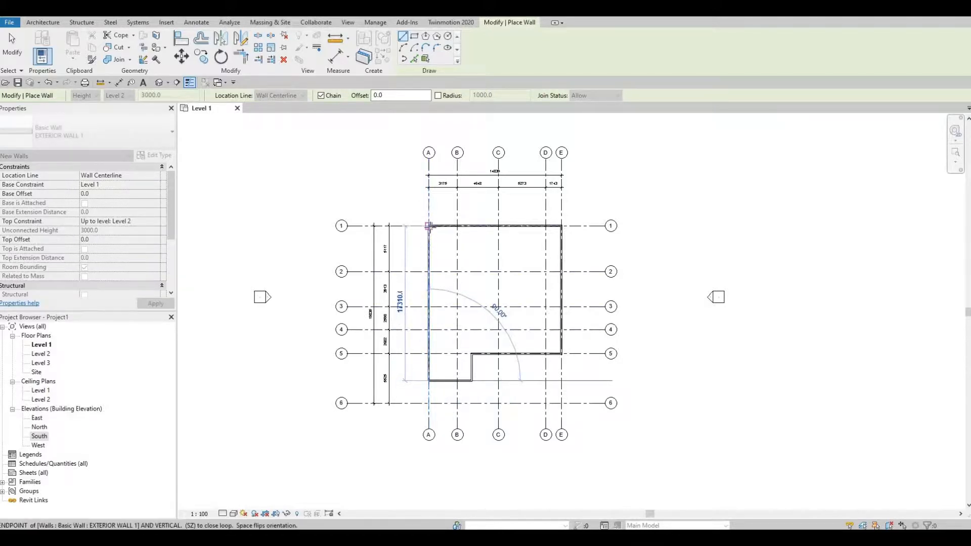
click(446, 253)
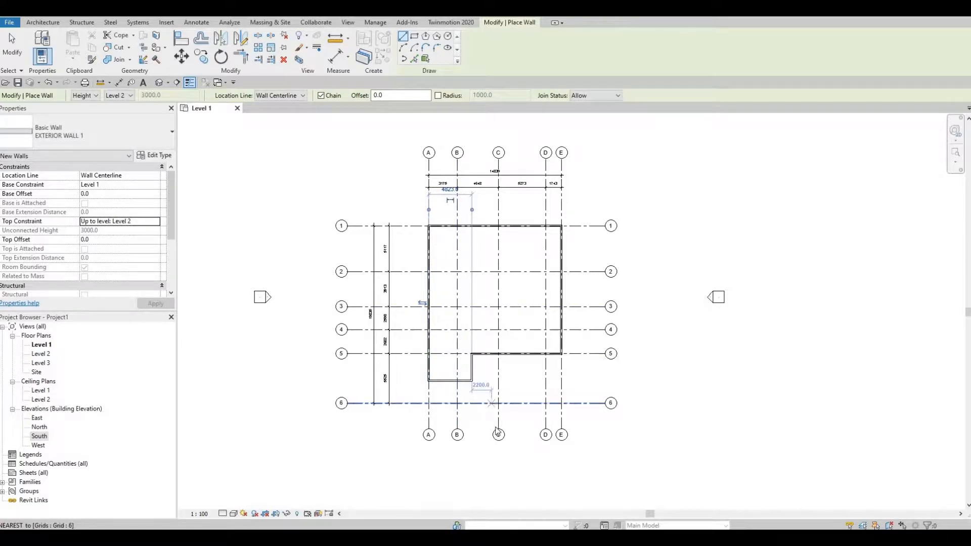
key(Escape)
key(Escape)
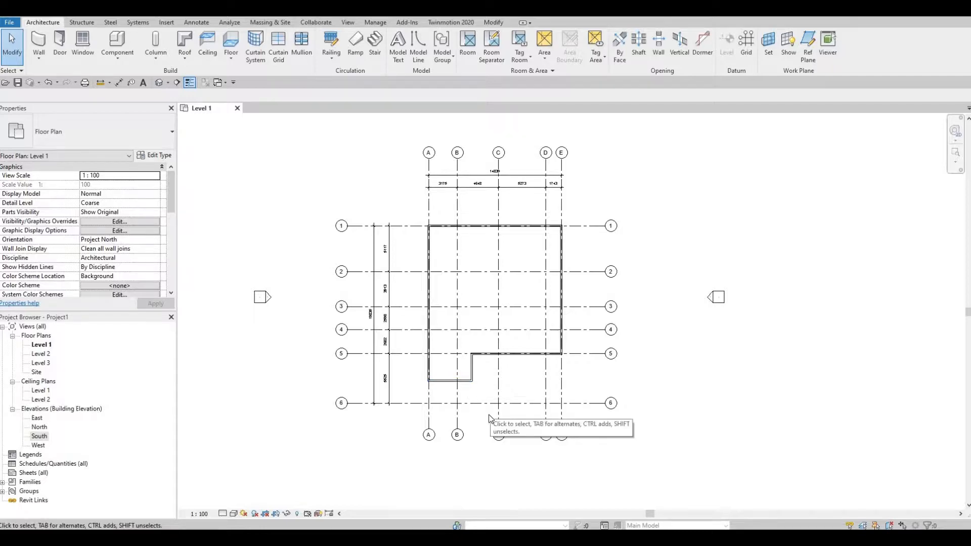
key(Escape)
key(Escape)
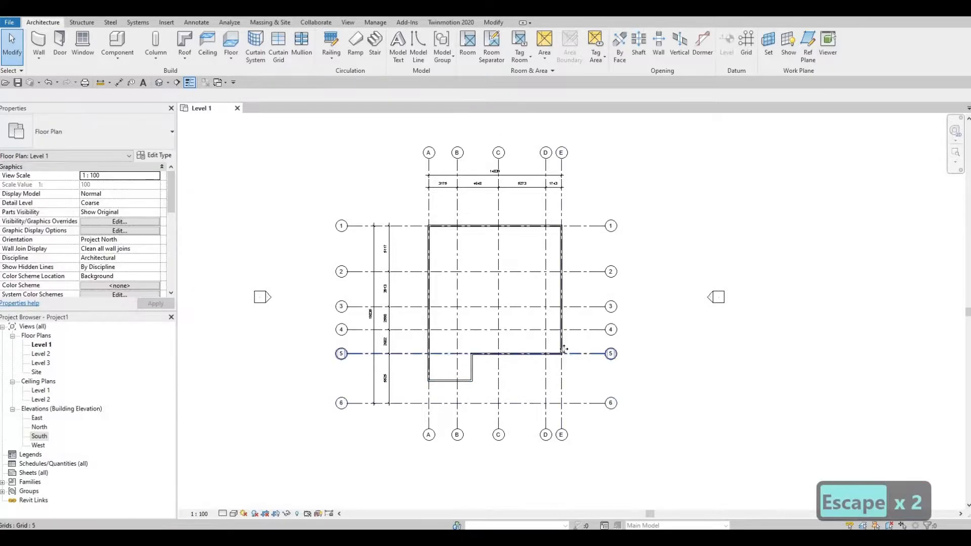
Extend the exterior walls on grid E and grid A so that both end at grid 6.
click(563, 349)
drag(563, 402, 561, 403)
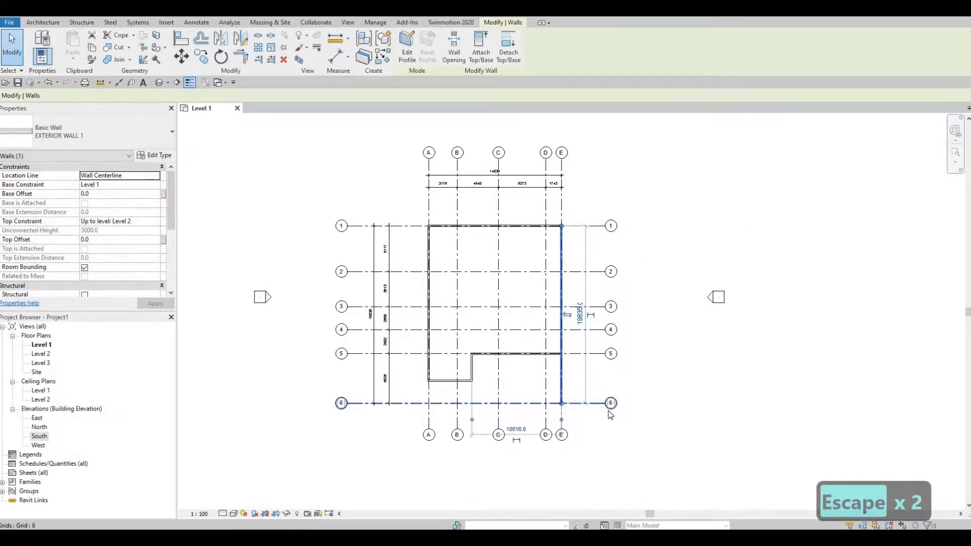
click(430, 378)
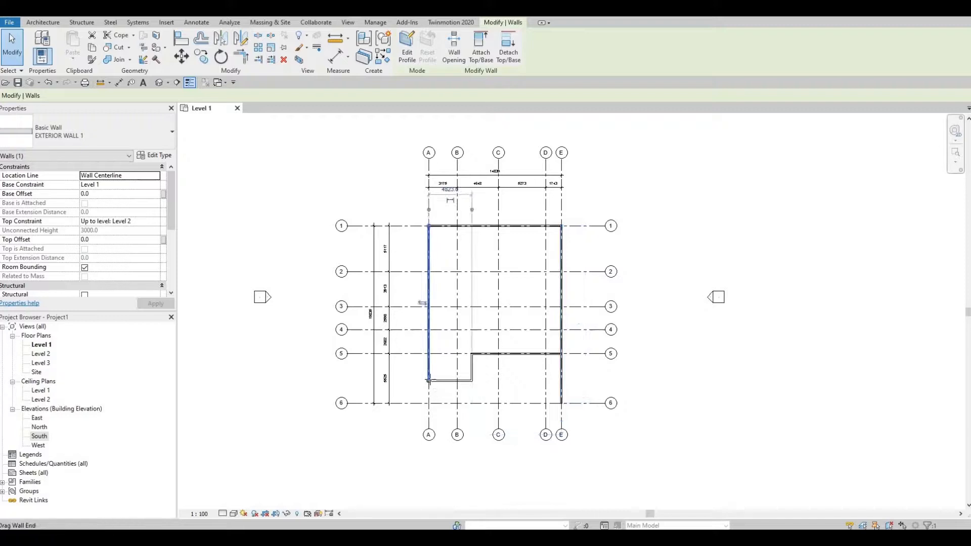
drag(430, 381, 435, 398)
scroll(436, 397, up, 5)
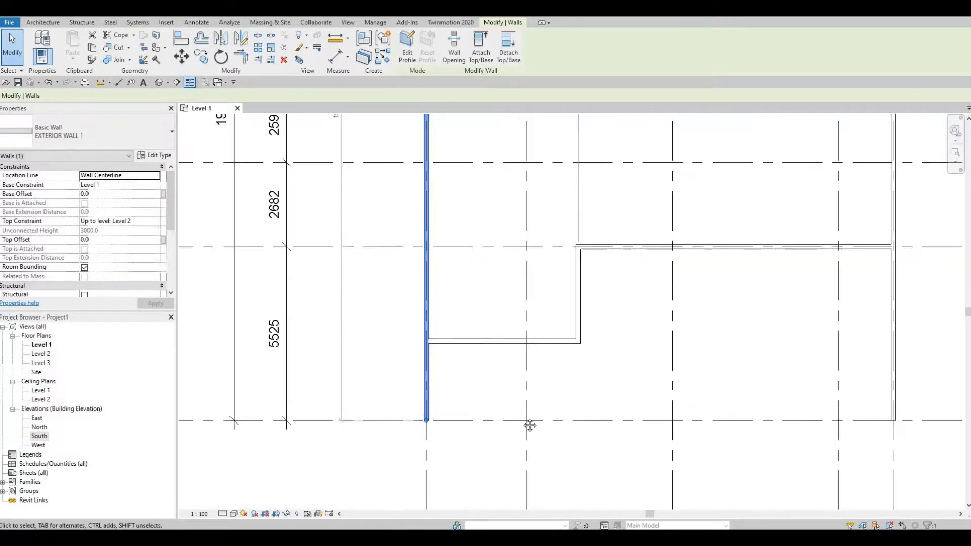
scroll(562, 431, down, 5)
key(Escape)
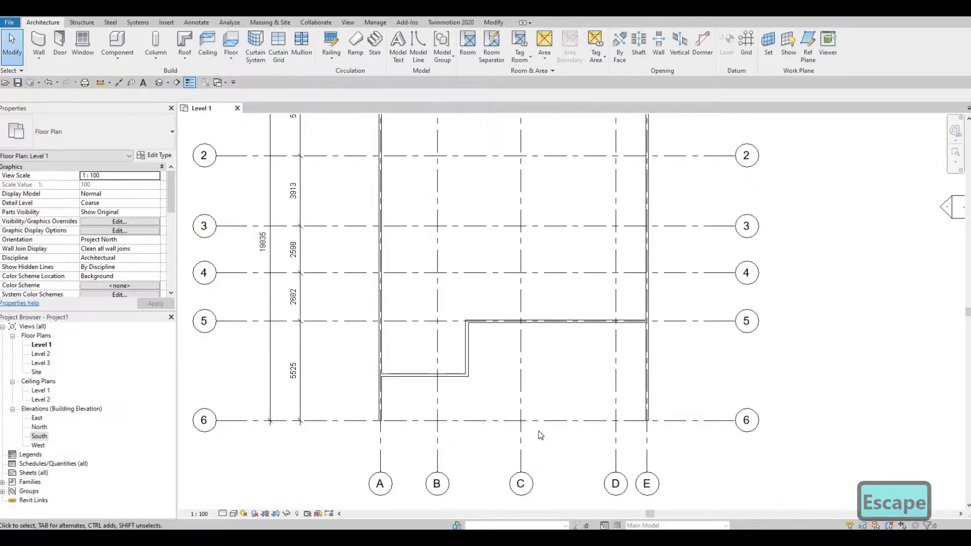
middle_drag(539, 431, 535, 492)
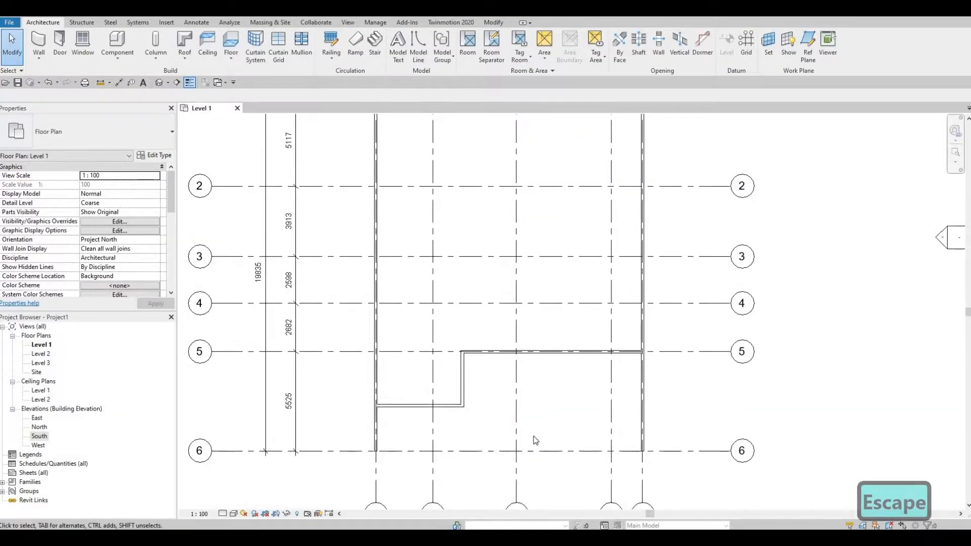
scroll(535, 440, down, 2)
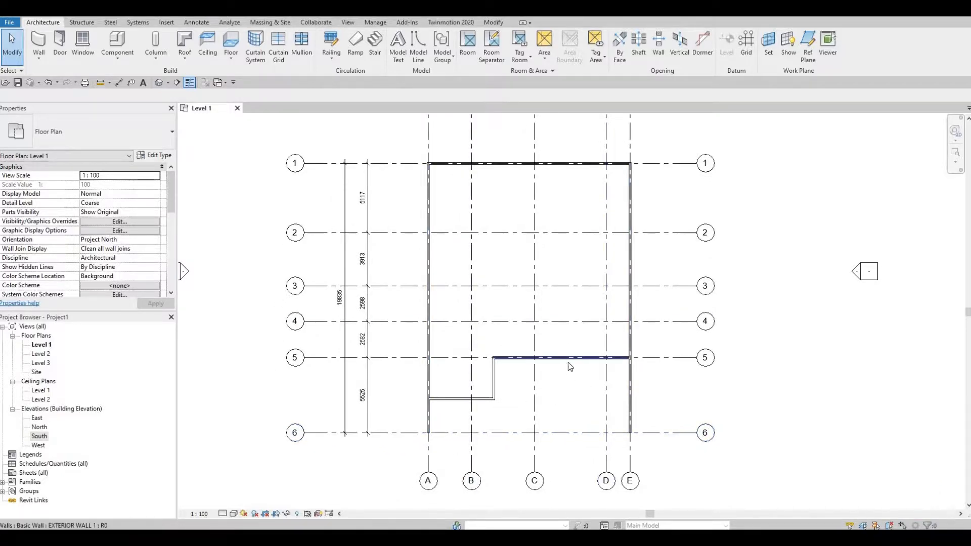
scroll(559, 392, down, 3)
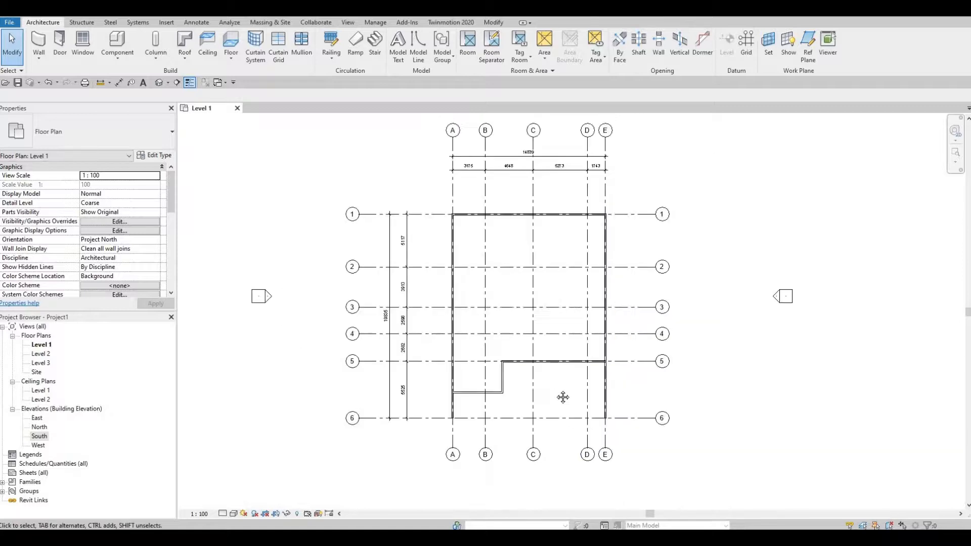
scroll(580, 411, up, 3)
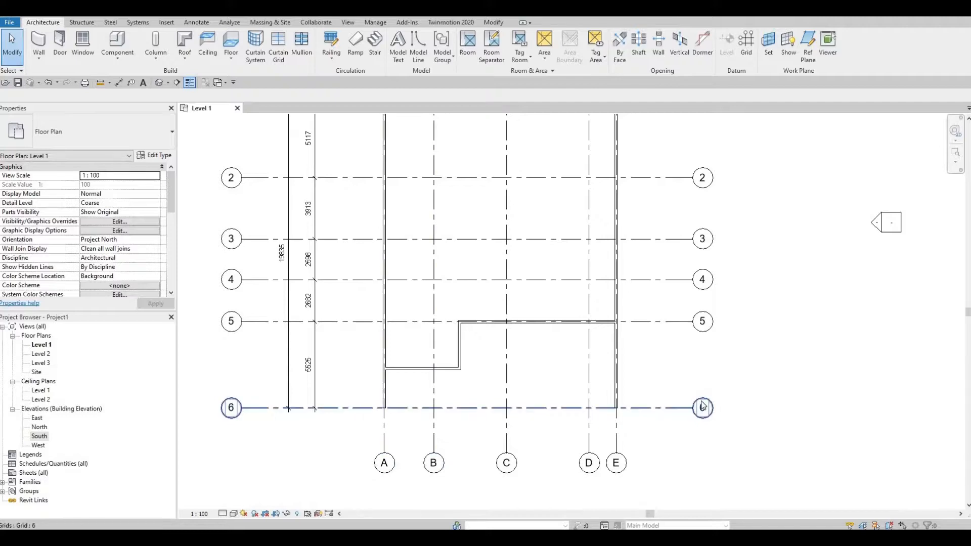
middle_drag(545, 273, 561, 369)
scroll(561, 369, down, 1)
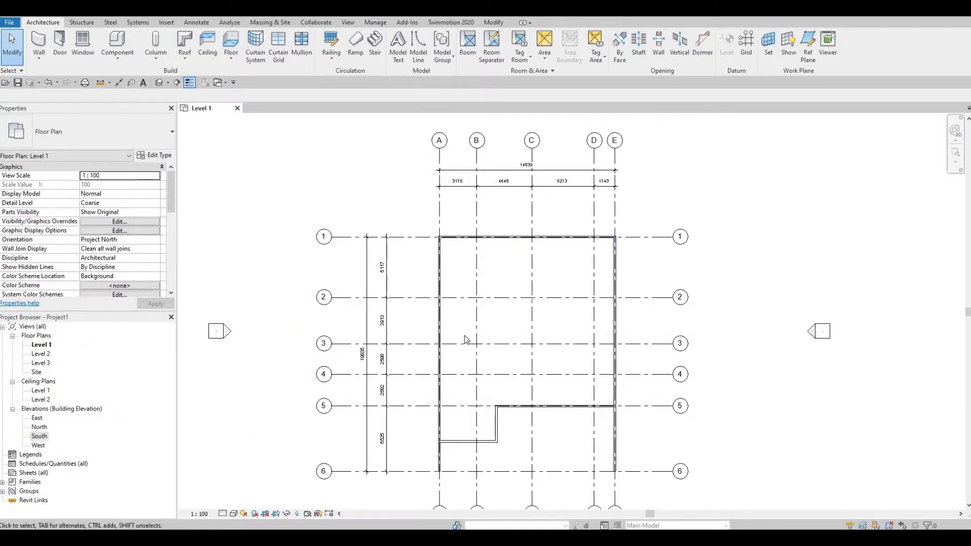
scroll(514, 386, down, 1)
middle_drag(513, 406, 518, 382)
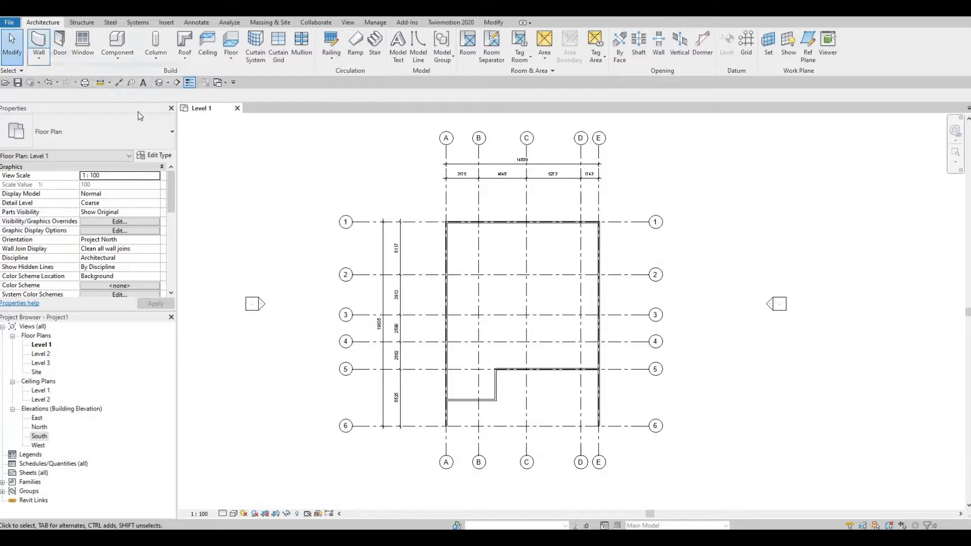
Draw an EXTERIOR WALL 1 wall along grid 2 from the grid E wall to grid B, using the Wall Centerline location line.
click(38, 43)
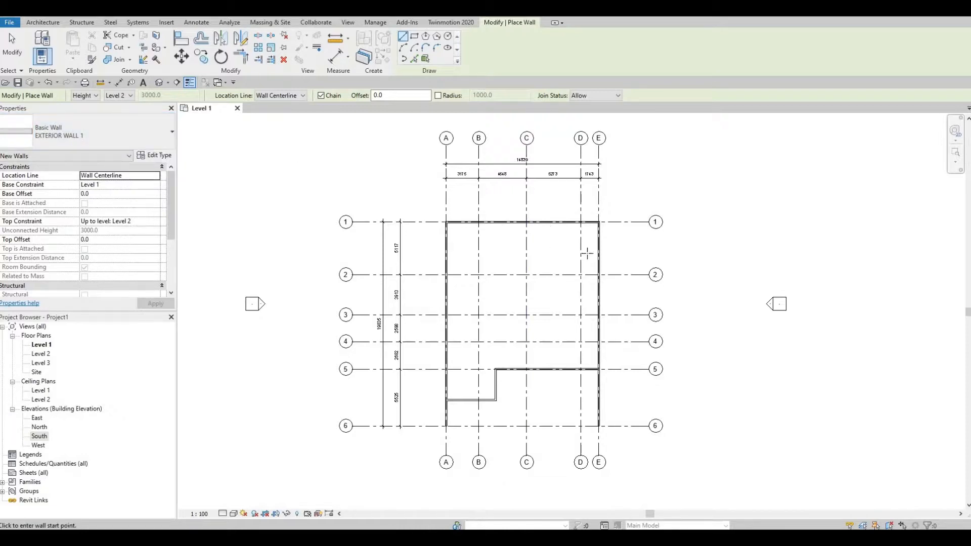
scroll(616, 246, up, 5)
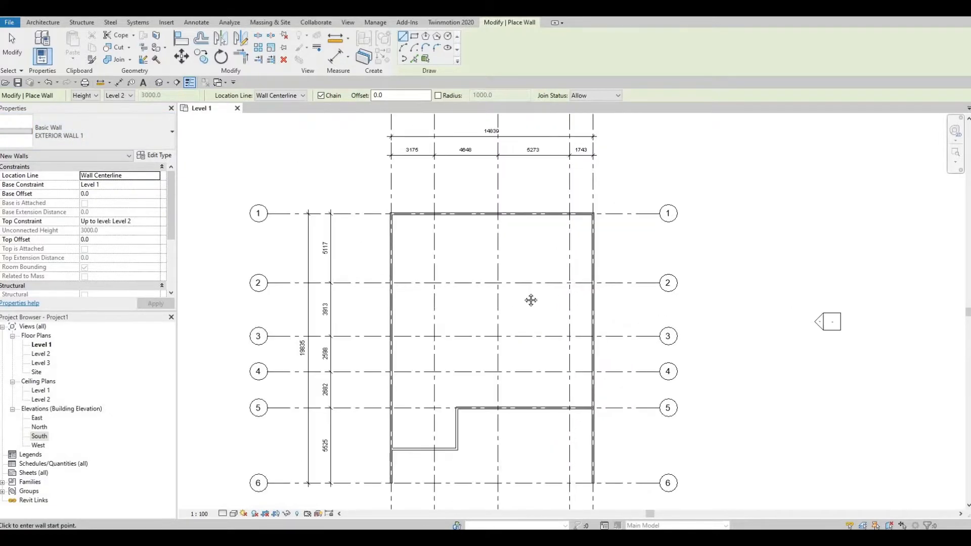
middle_drag(600, 294, 678, 284)
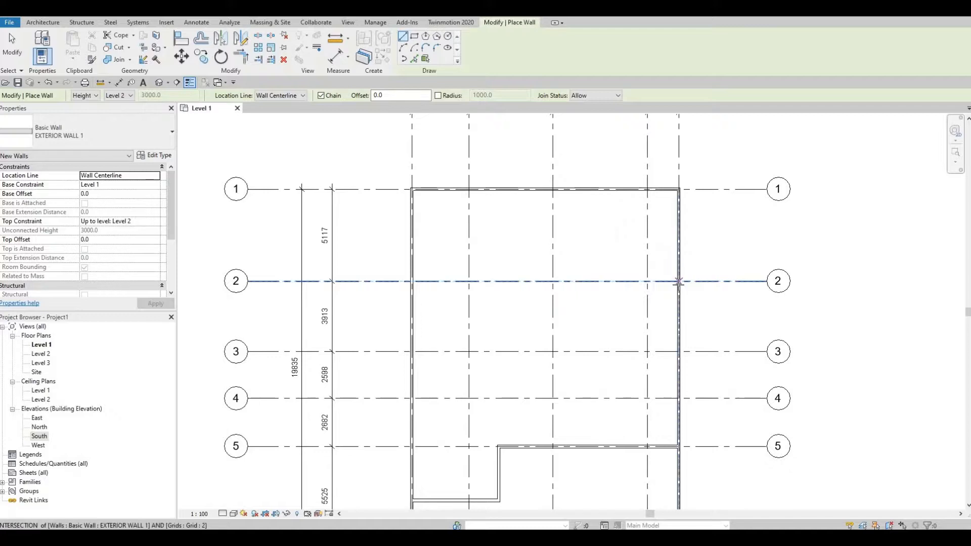
scroll(678, 283, down, 2)
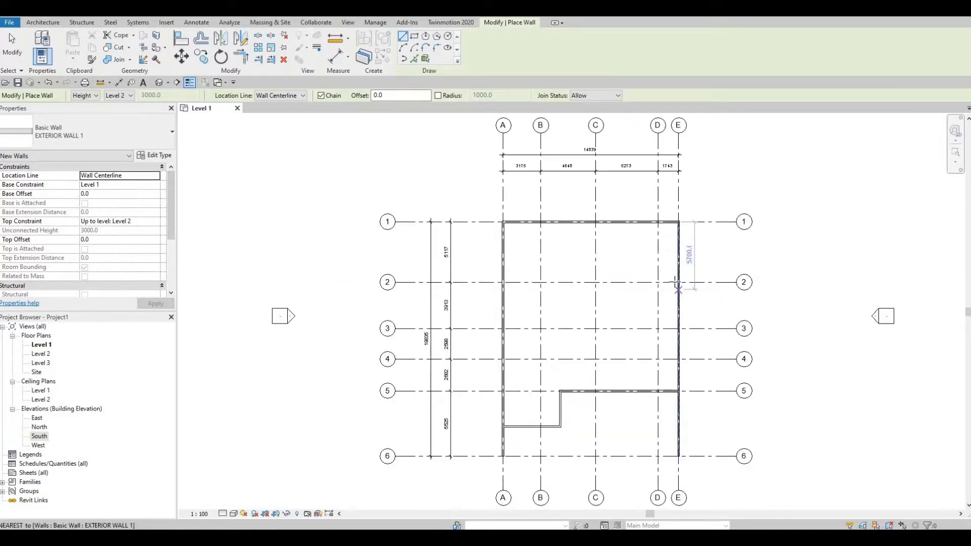
click(679, 282)
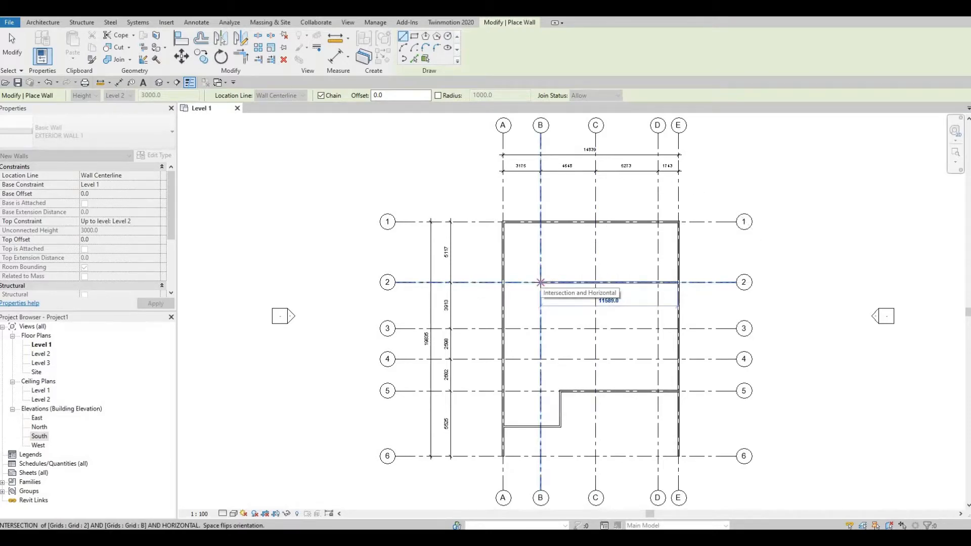
click(540, 282)
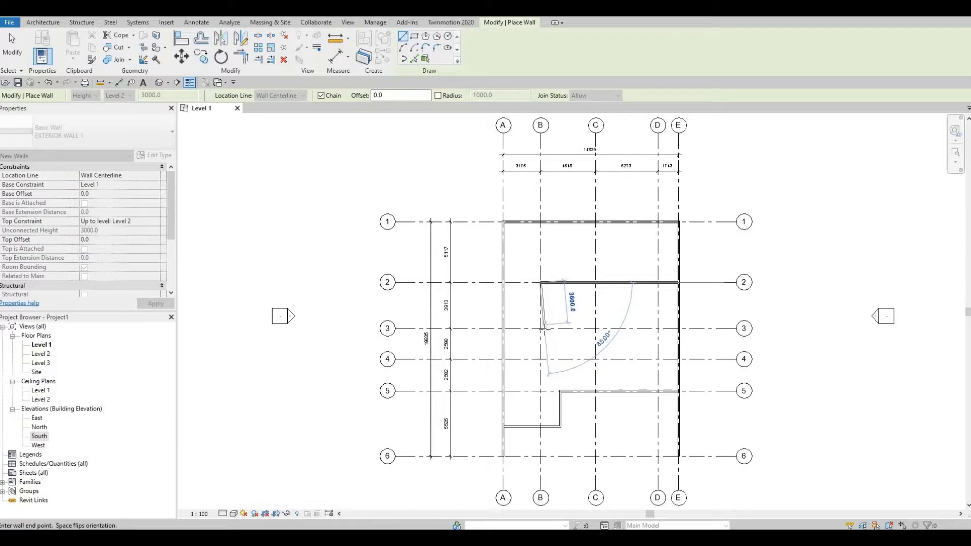
Continue the wall chain along grid B to grid 3 and along grid 3 to the grid A wall, and end the wall command.
click(542, 329)
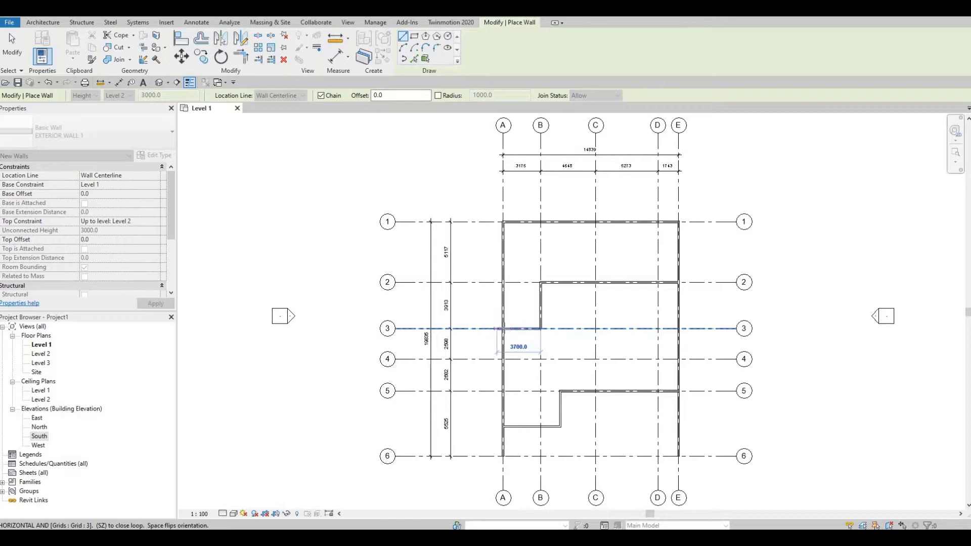
click(502, 329)
key(Escape)
key(Escape)
key(Escape)
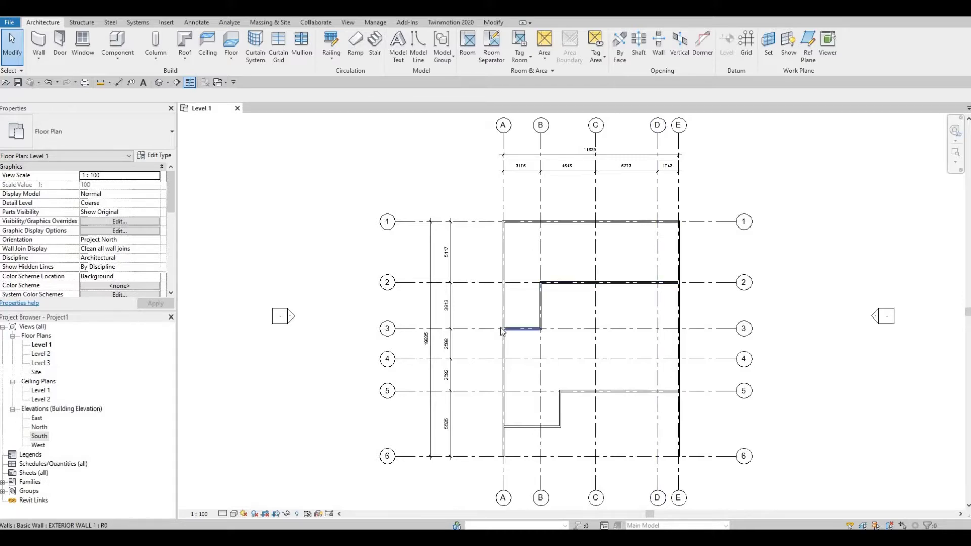
scroll(566, 301, down, 3)
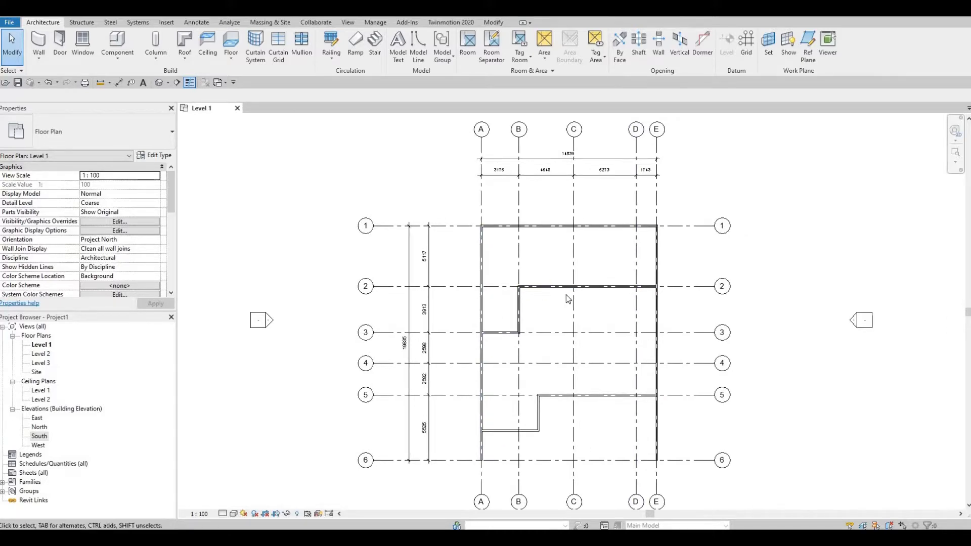
scroll(564, 291, up, 2)
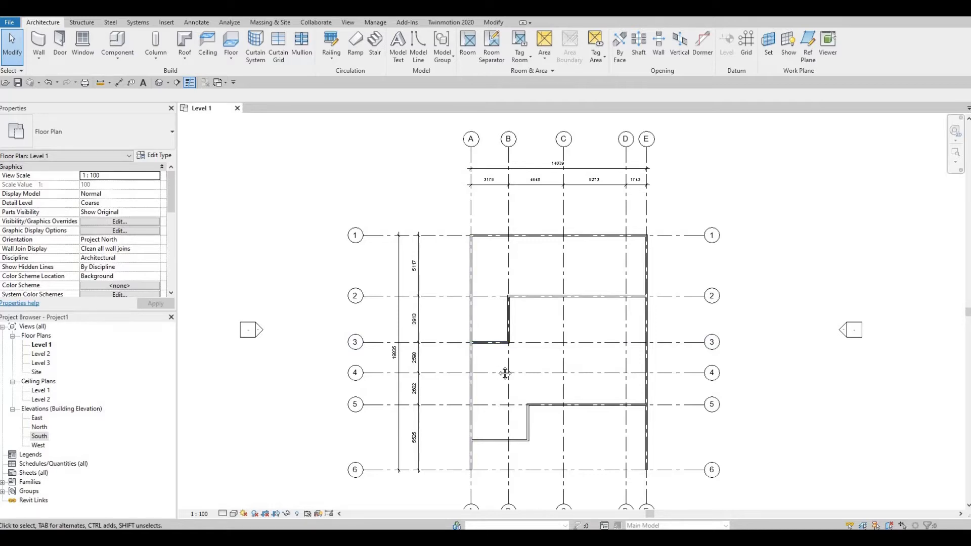
middle_drag(507, 344, 482, 313)
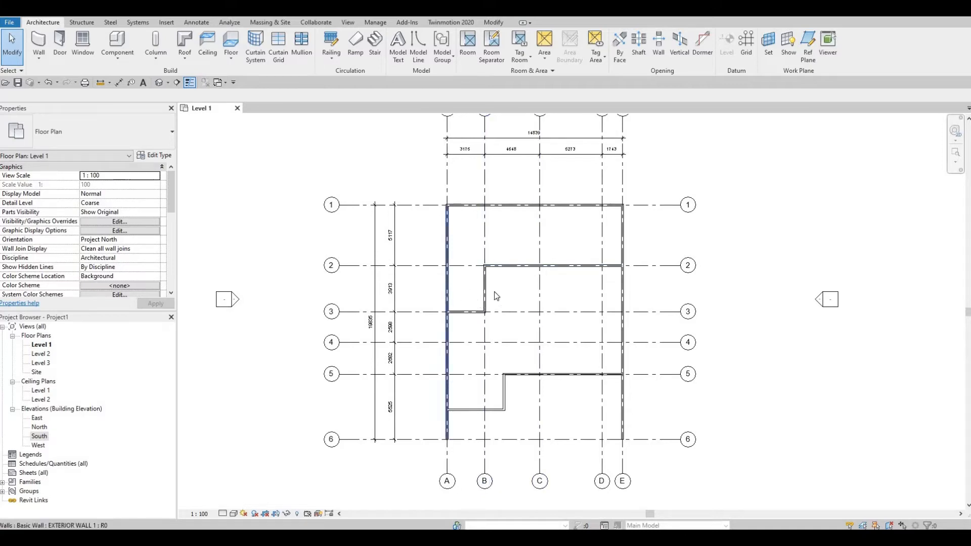
scroll(501, 299, down, 2)
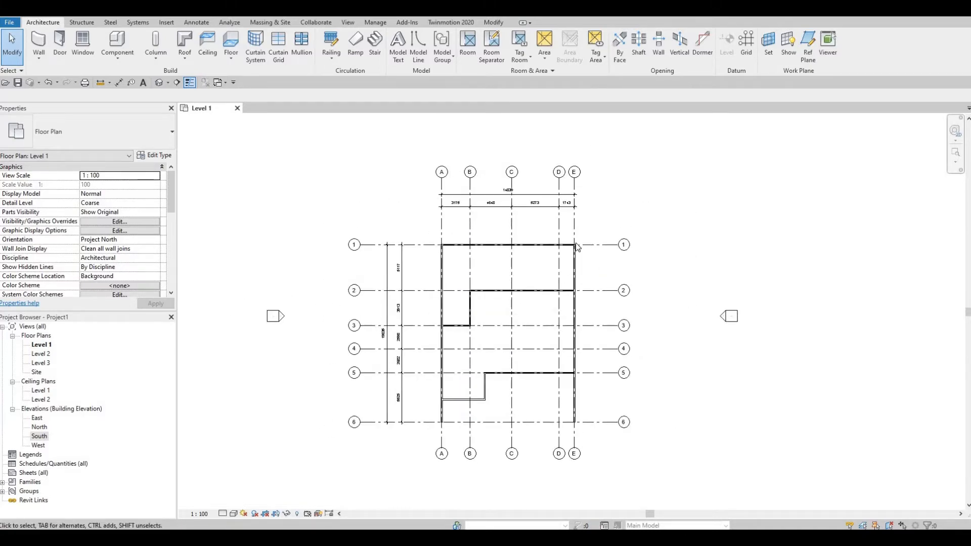
scroll(568, 251, down, 4)
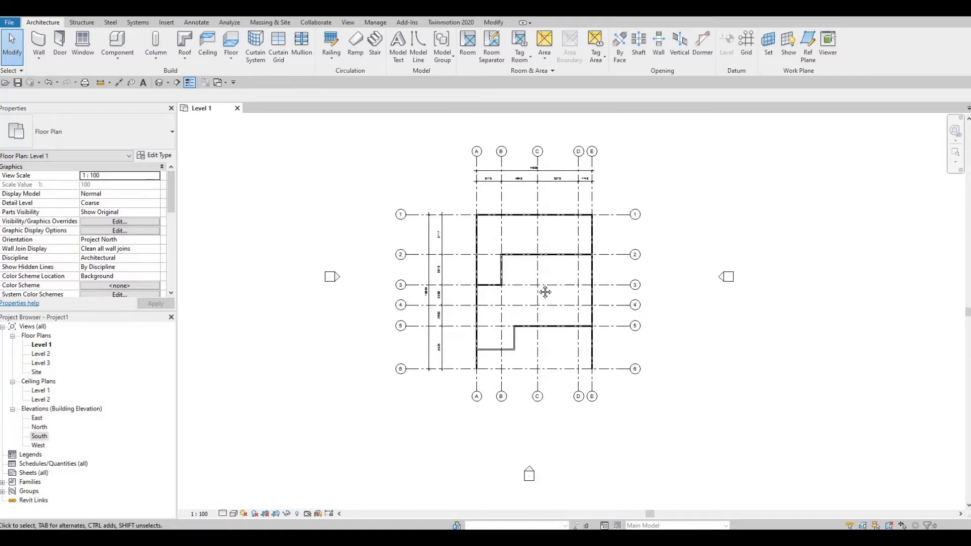
scroll(545, 292, up, 3)
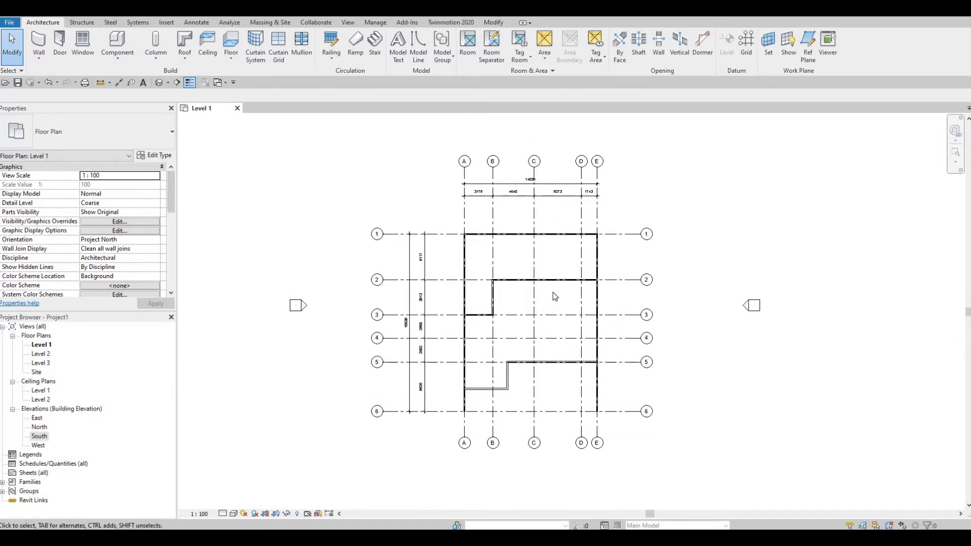